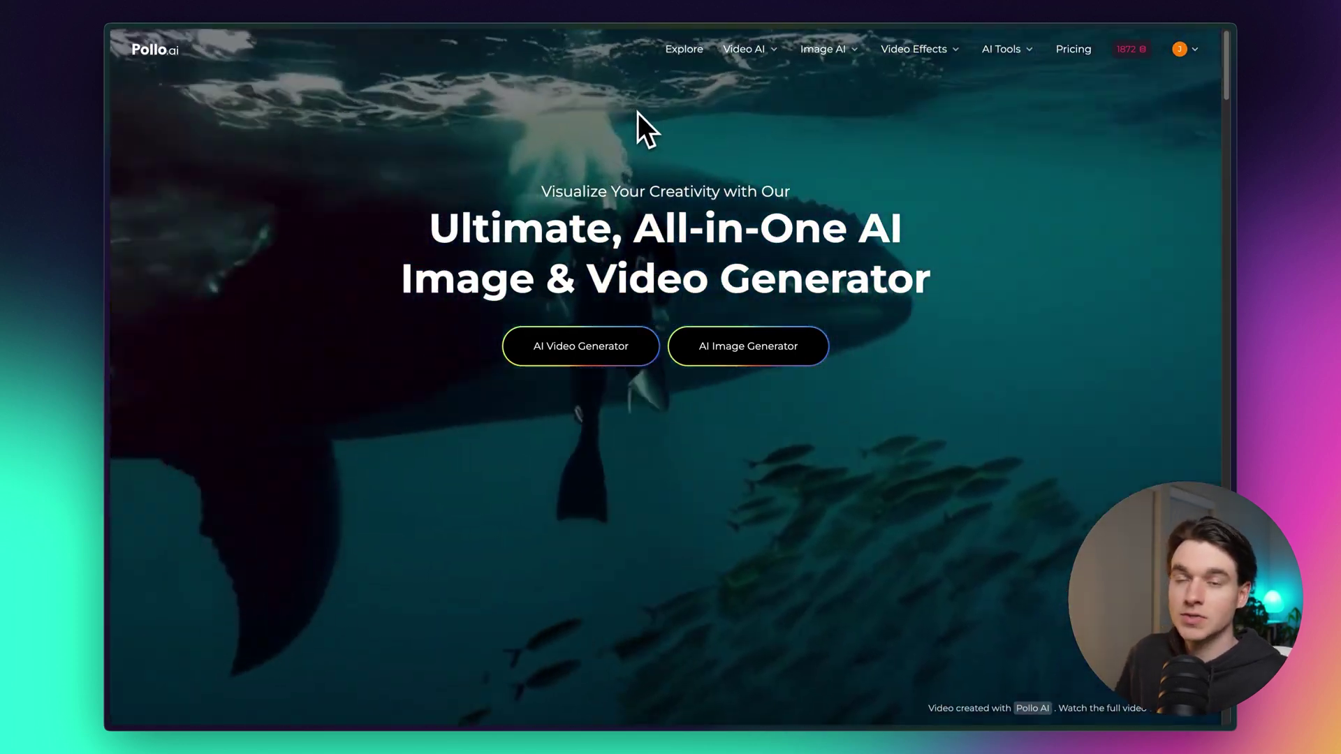
# - Open the Text to Video generator and play the earlier starship nebula clip
pyautogui.moveTo(751, 68)
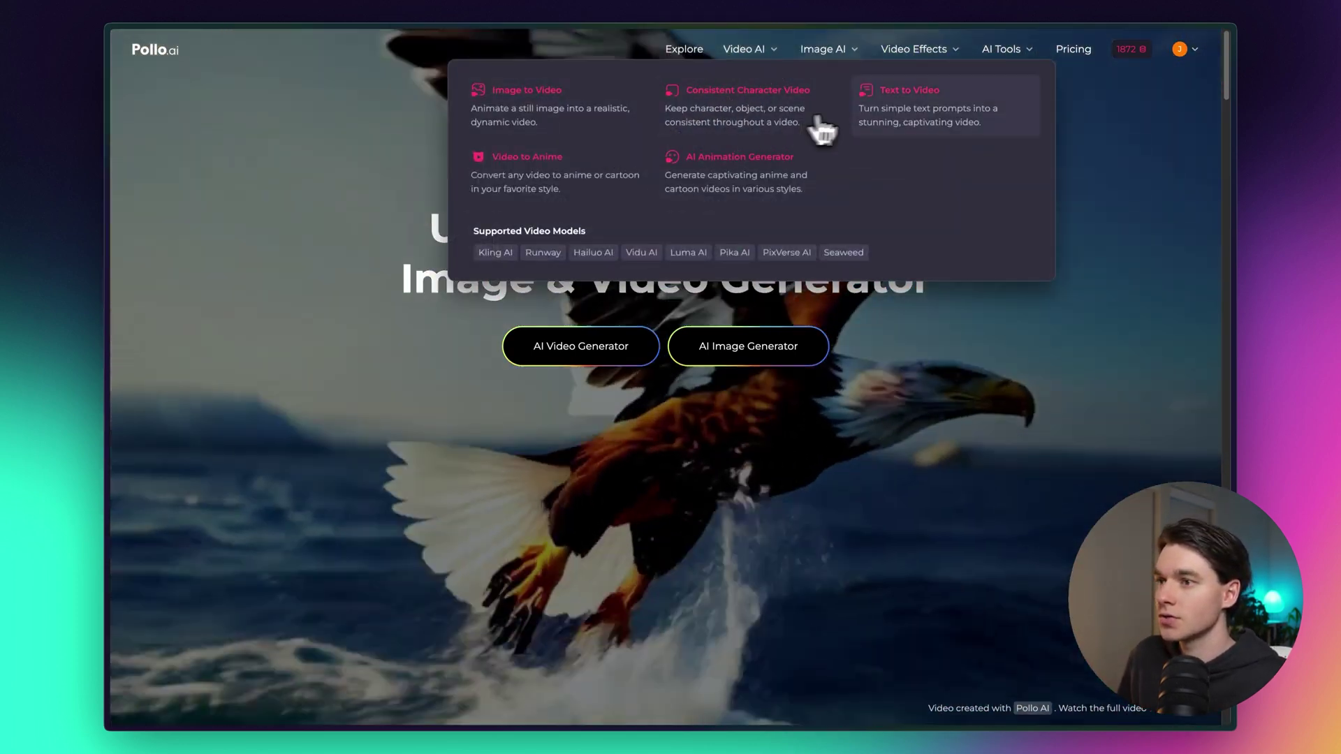
pyautogui.click(906, 124)
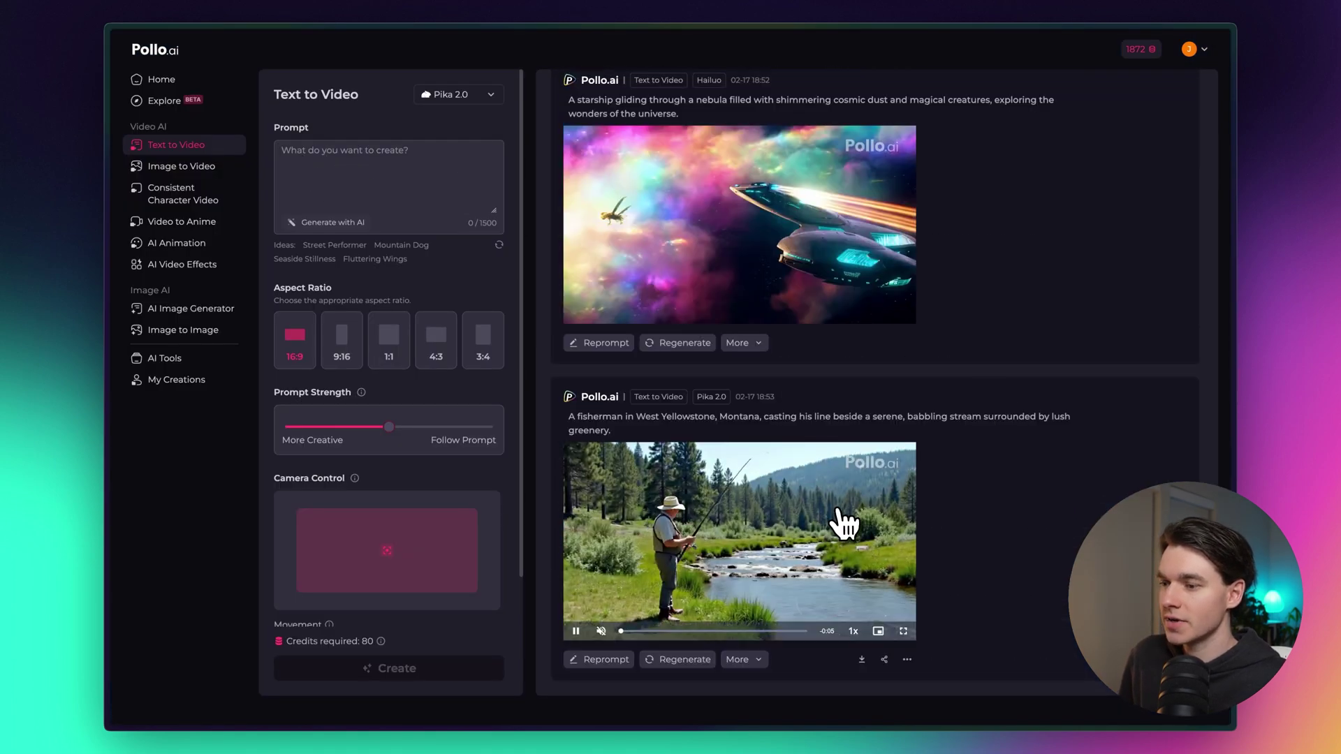
pyautogui.click(689, 276)
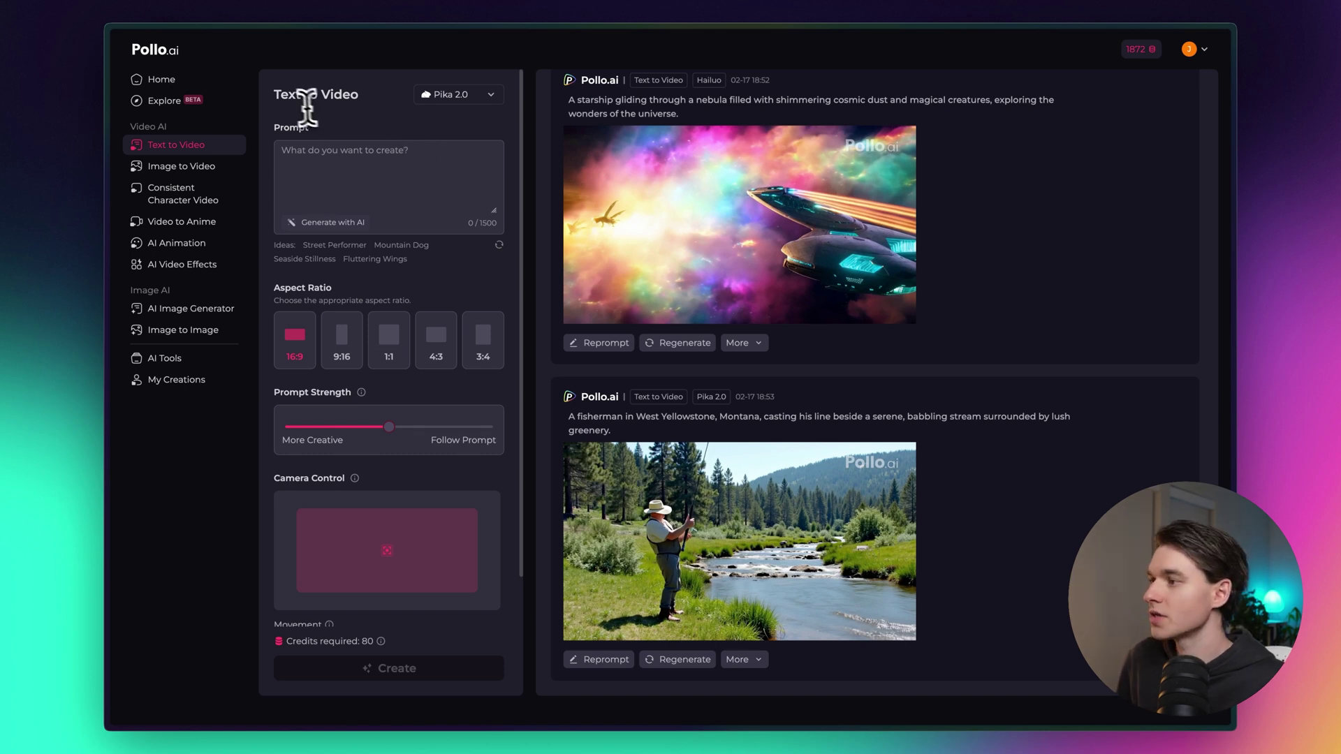
pyautogui.moveTo(277, 95); pyautogui.dragTo(358, 95)
# - Browse the full list of video models, leaving Pika 2.0 selected
pyautogui.click(455, 96)
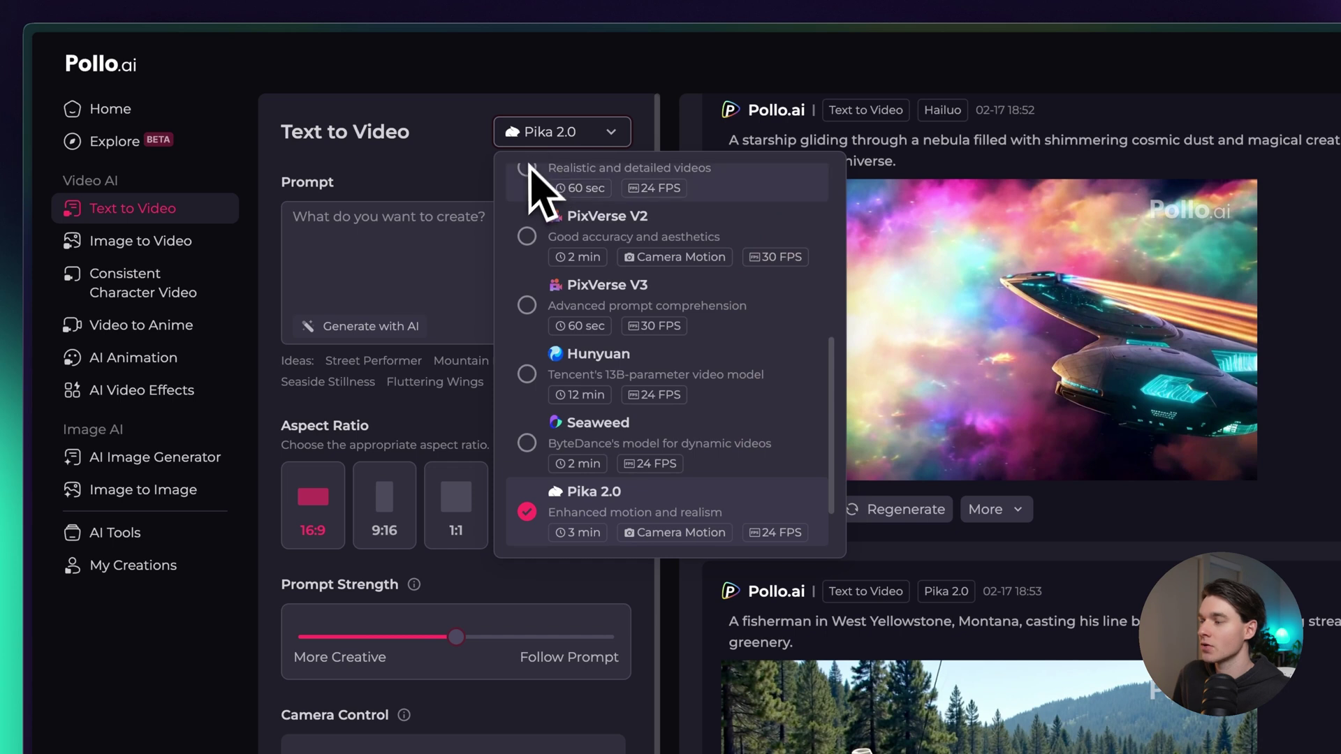
pyautogui.scroll(4, 593, 297)
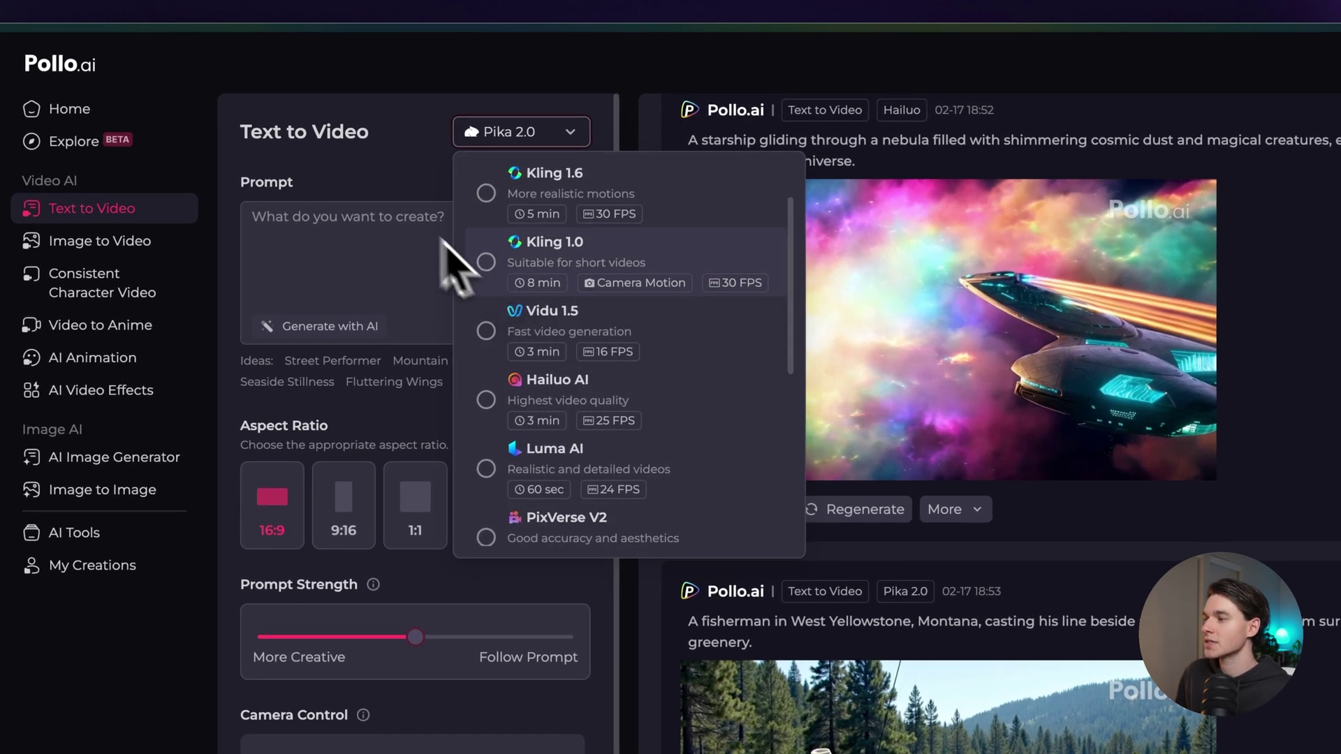
pyautogui.click(374, 170)
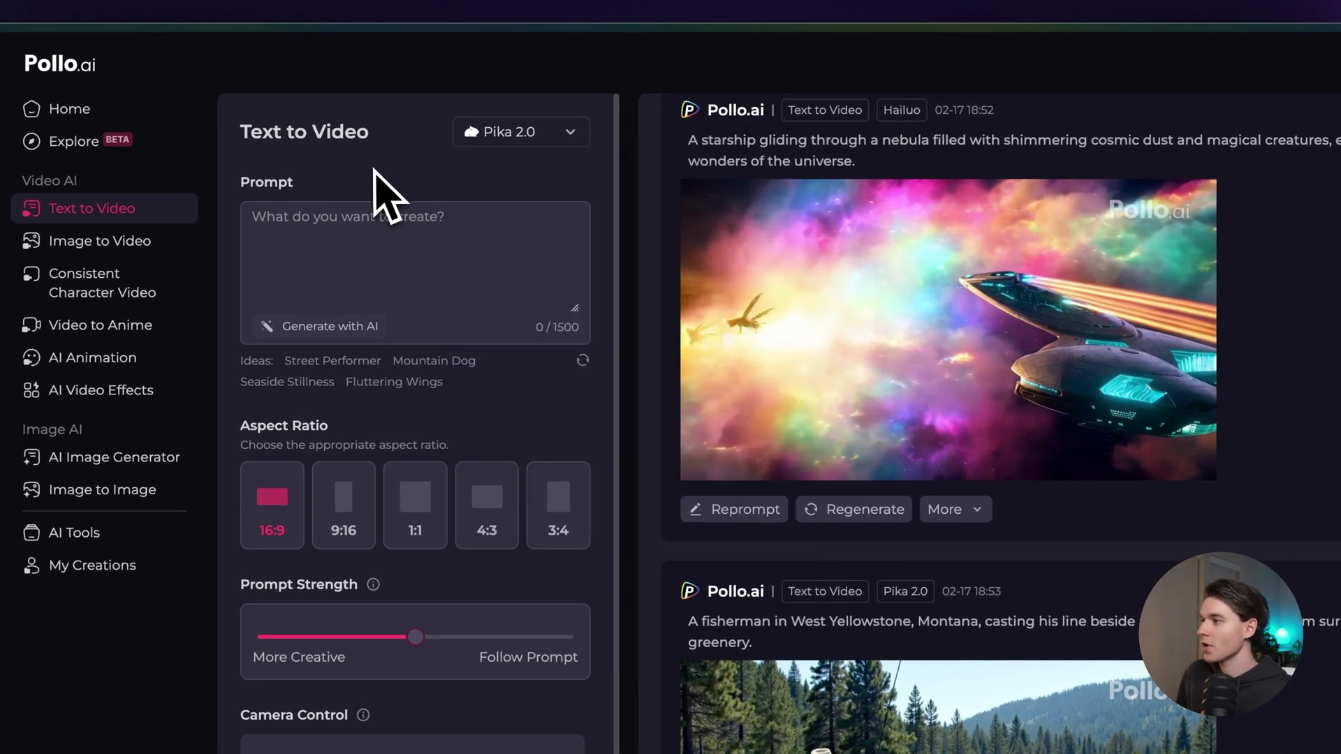
pyautogui.click(525, 138)
pyautogui.scroll(5, 545, 294)
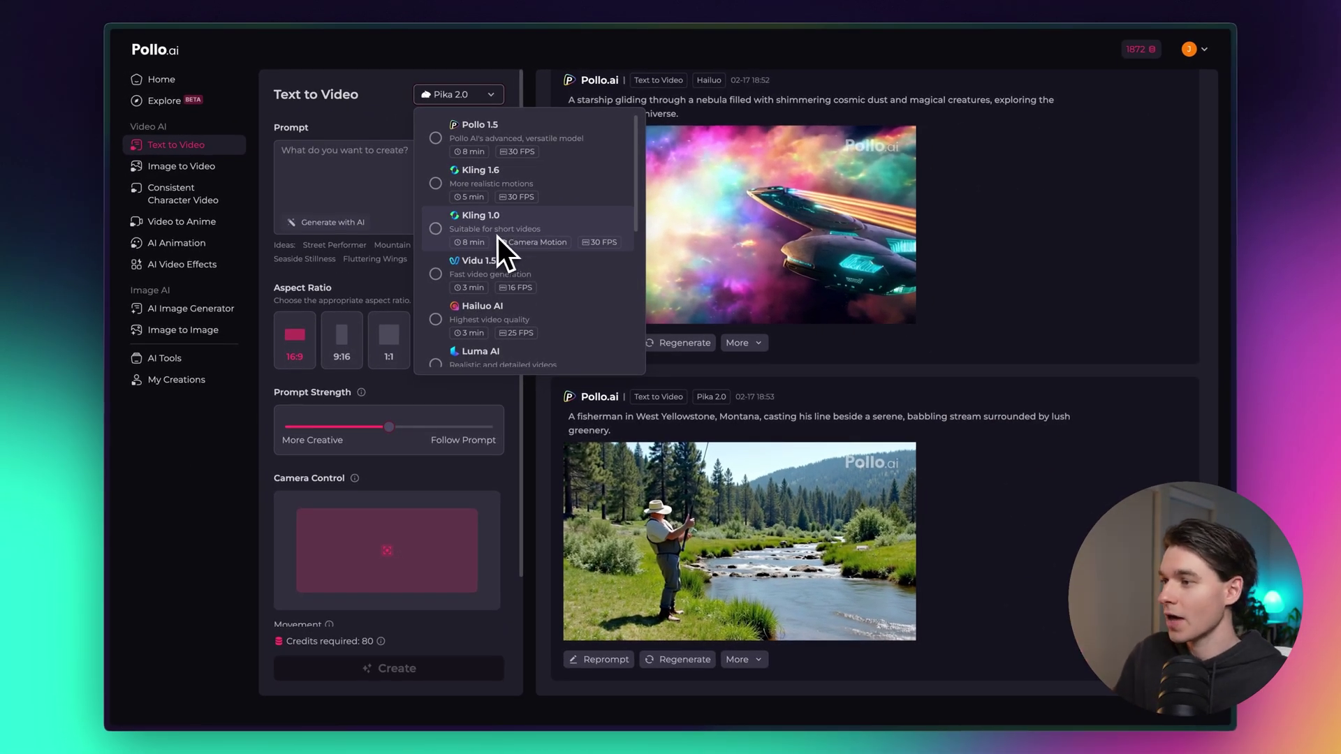
pyautogui.scroll(-1, 539, 307)
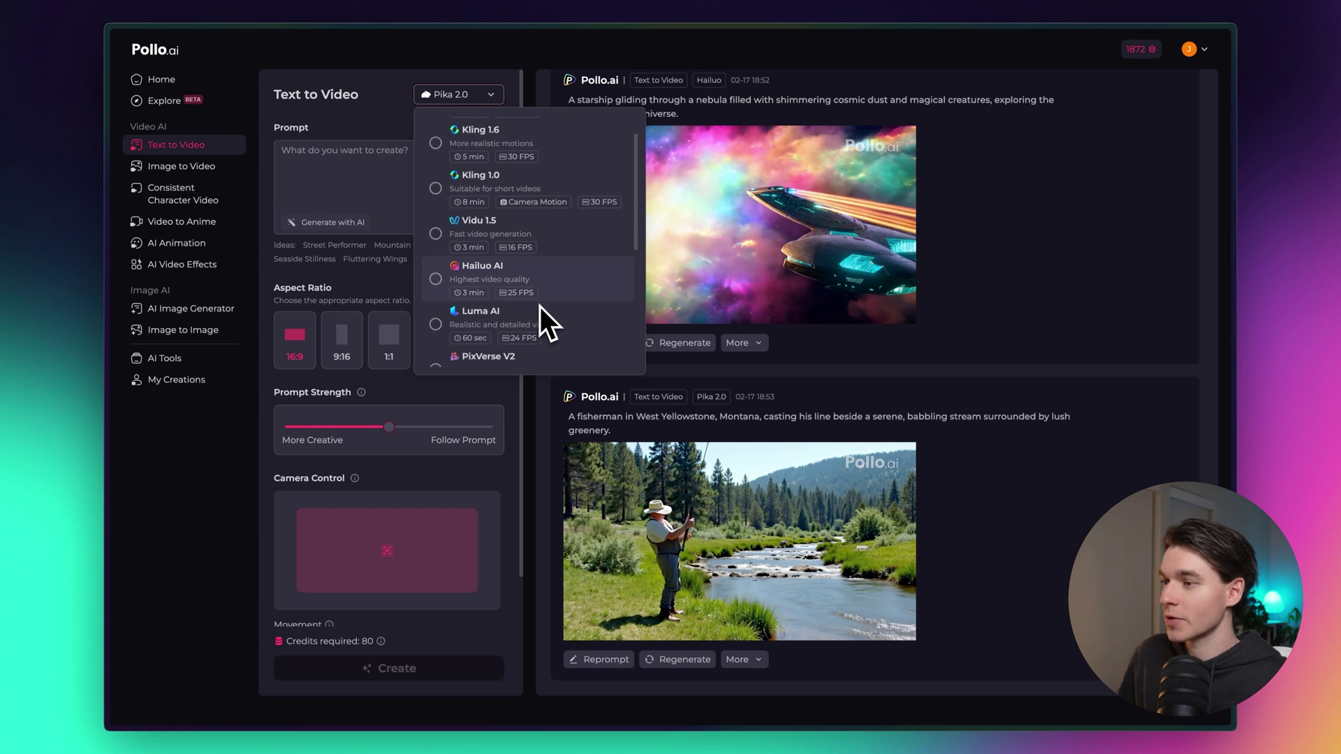
pyautogui.scroll(1, 539, 308)
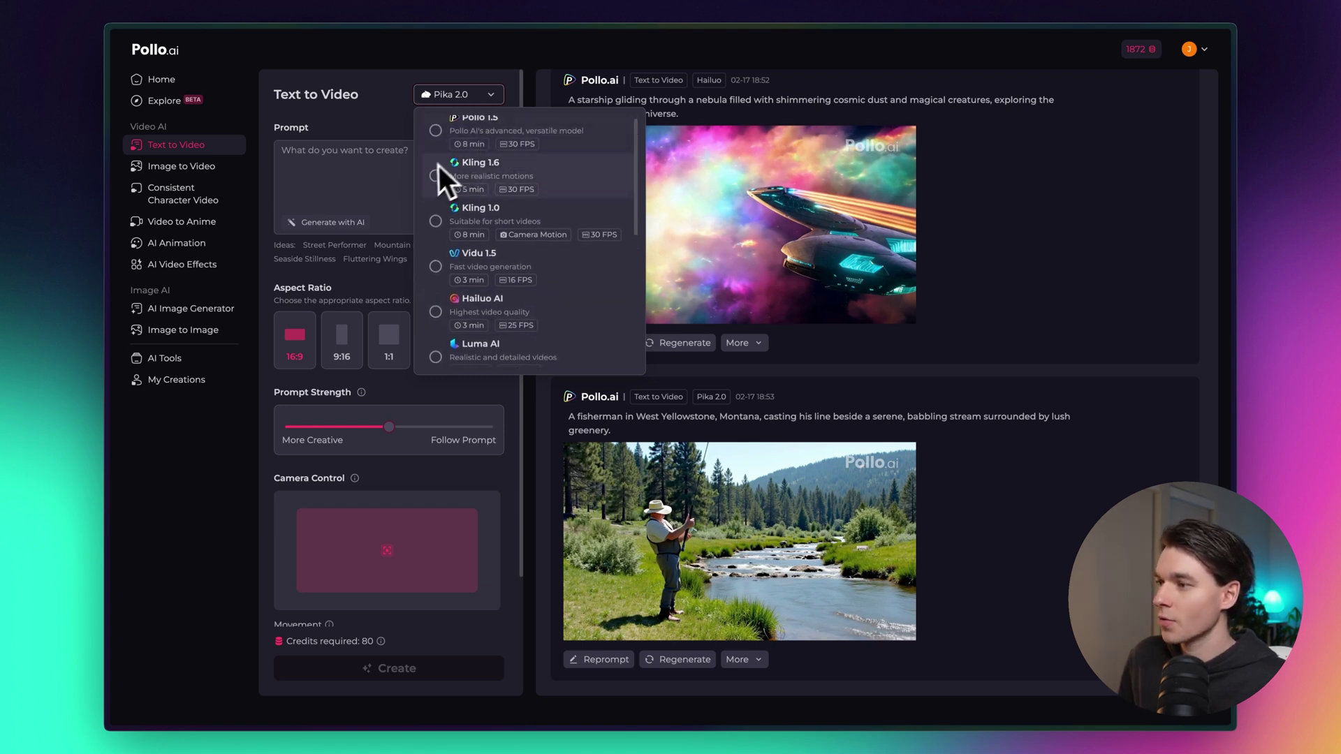
pyautogui.scroll(-2, 517, 308)
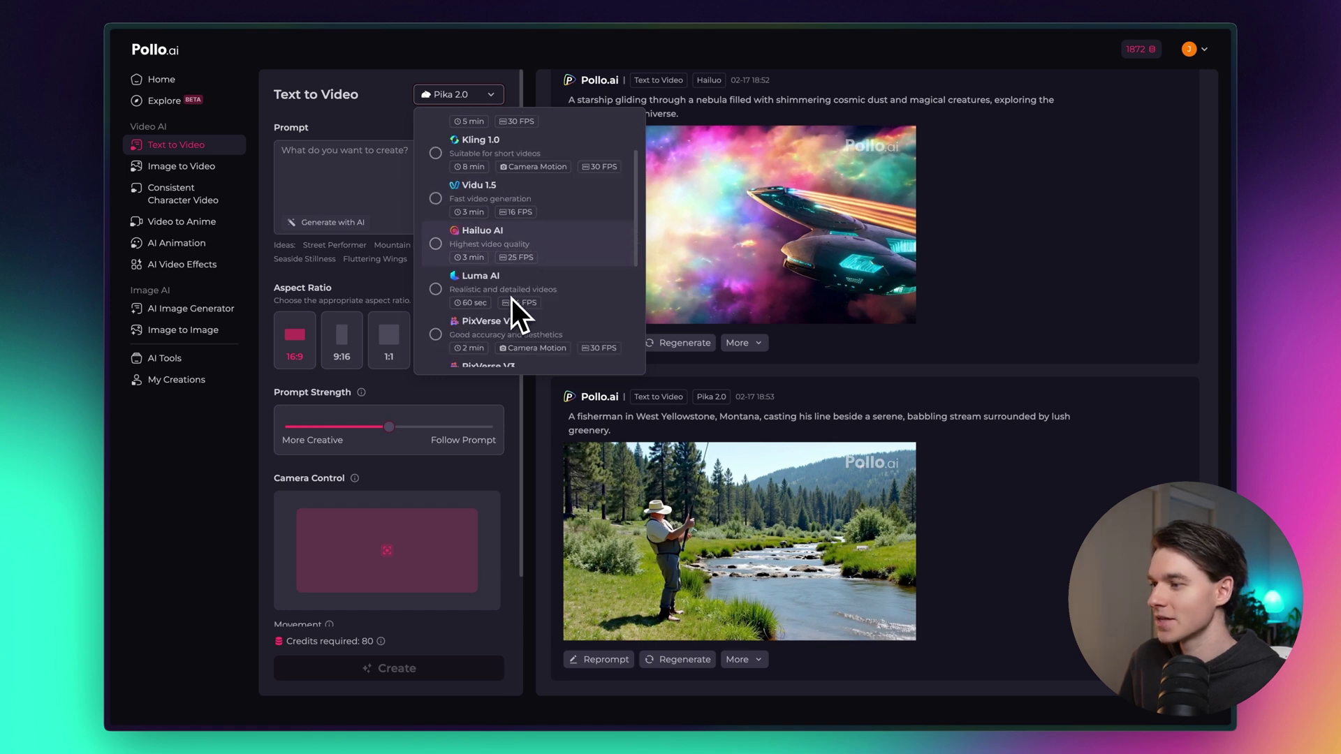
pyautogui.scroll(-1, 503, 311)
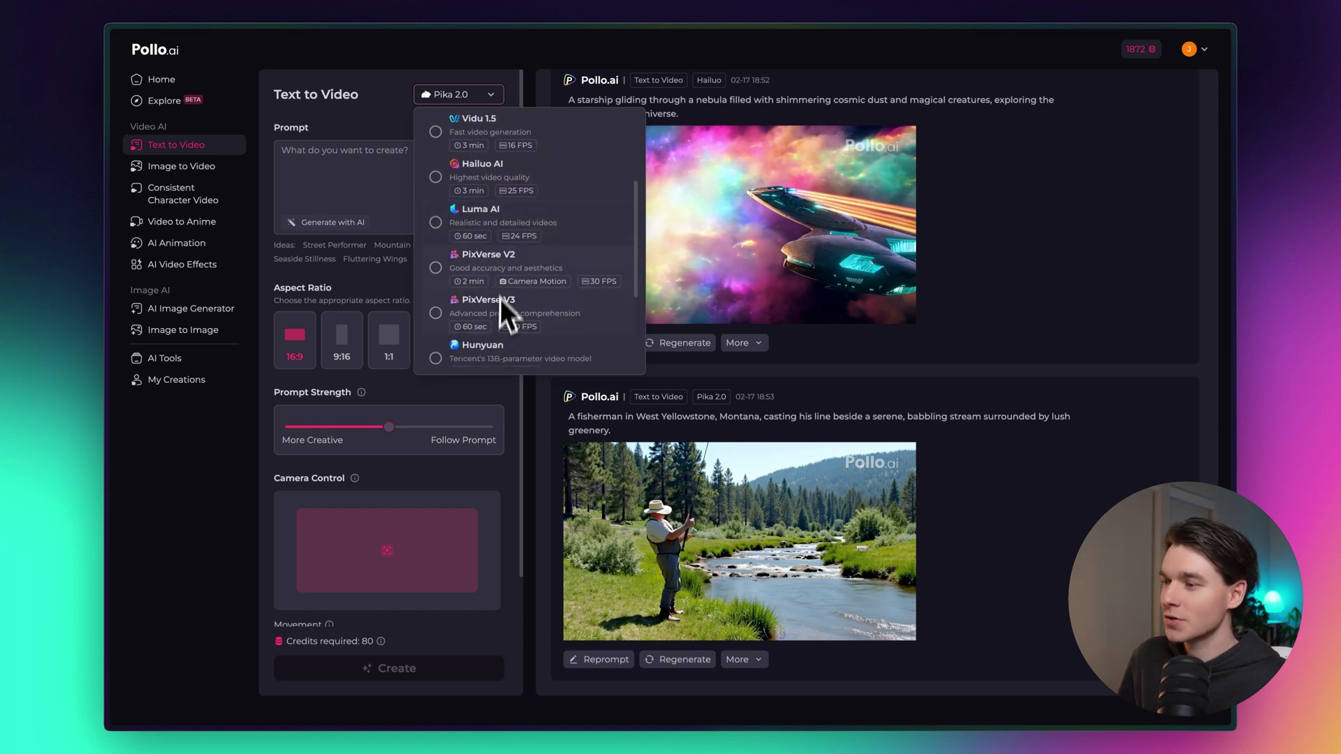
pyautogui.scroll(-2, 510, 326)
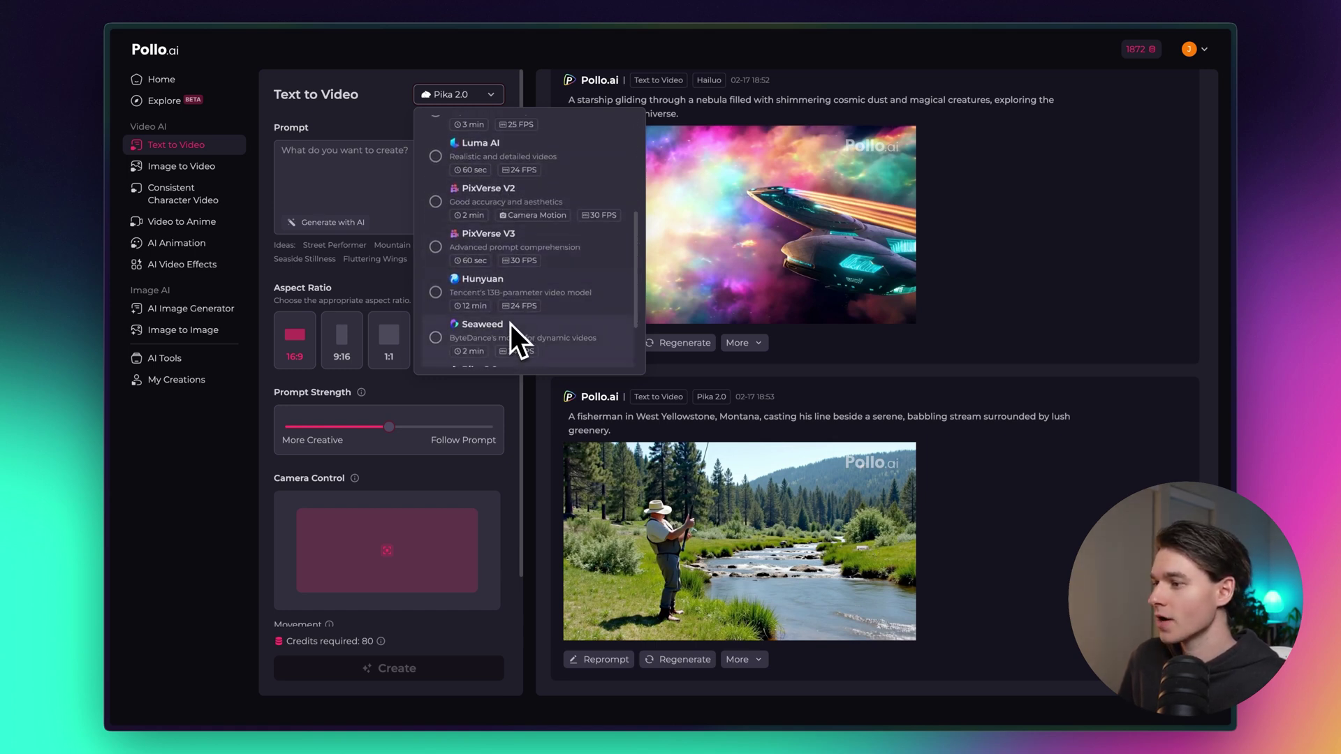
pyautogui.scroll(-1, 537, 337)
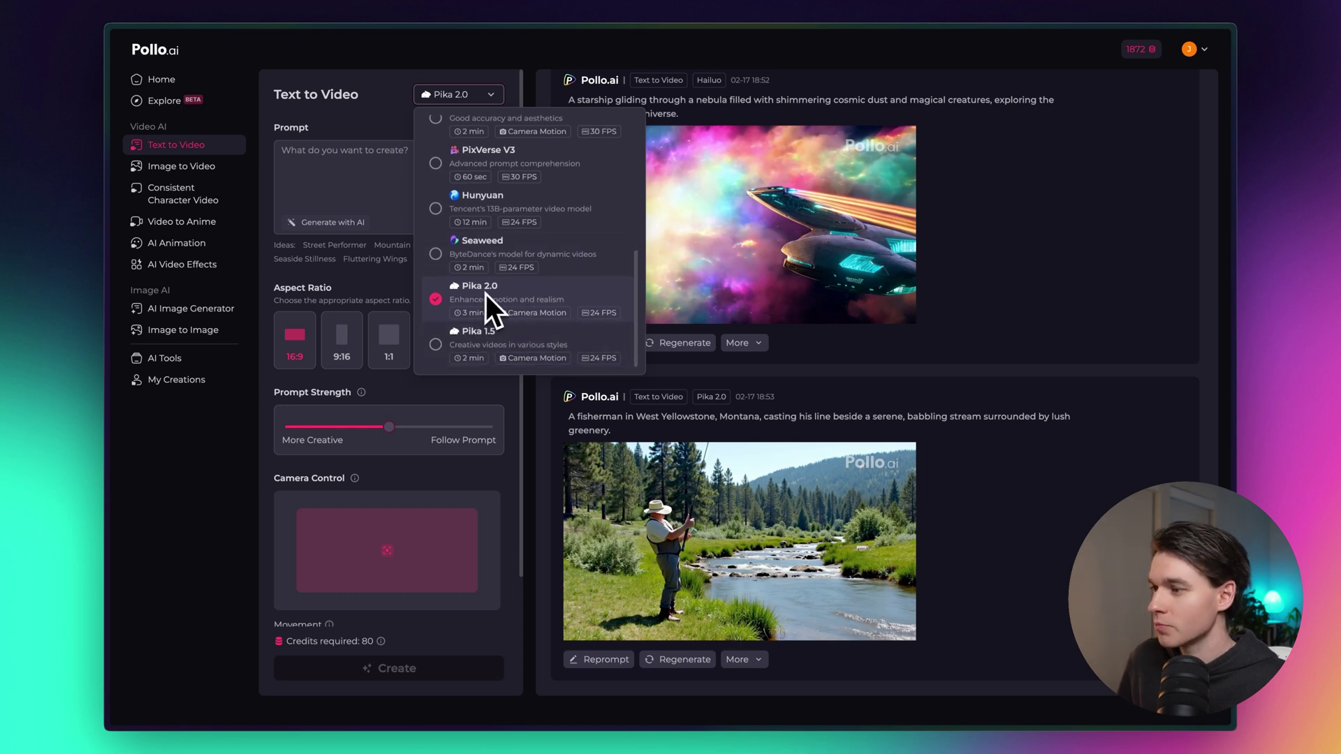
pyautogui.scroll(5, 503, 328)
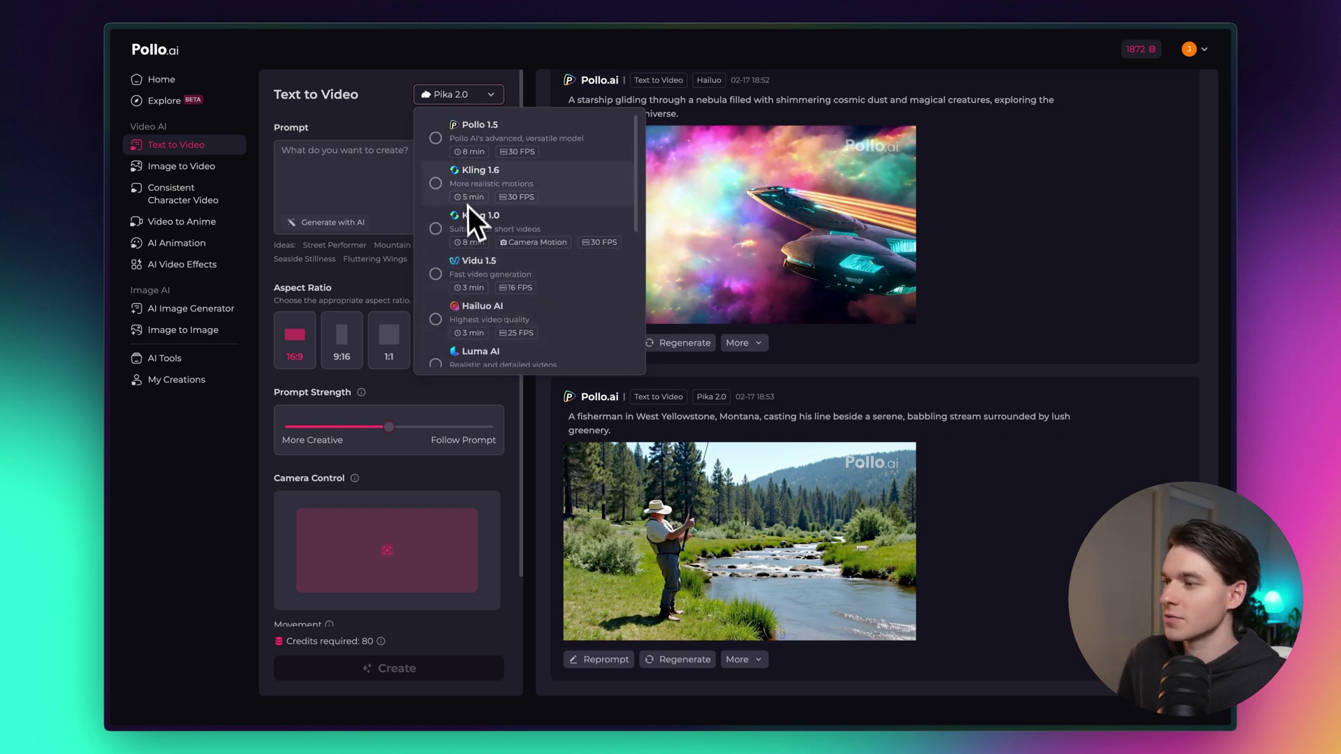
pyautogui.scroll(-1, 527, 287)
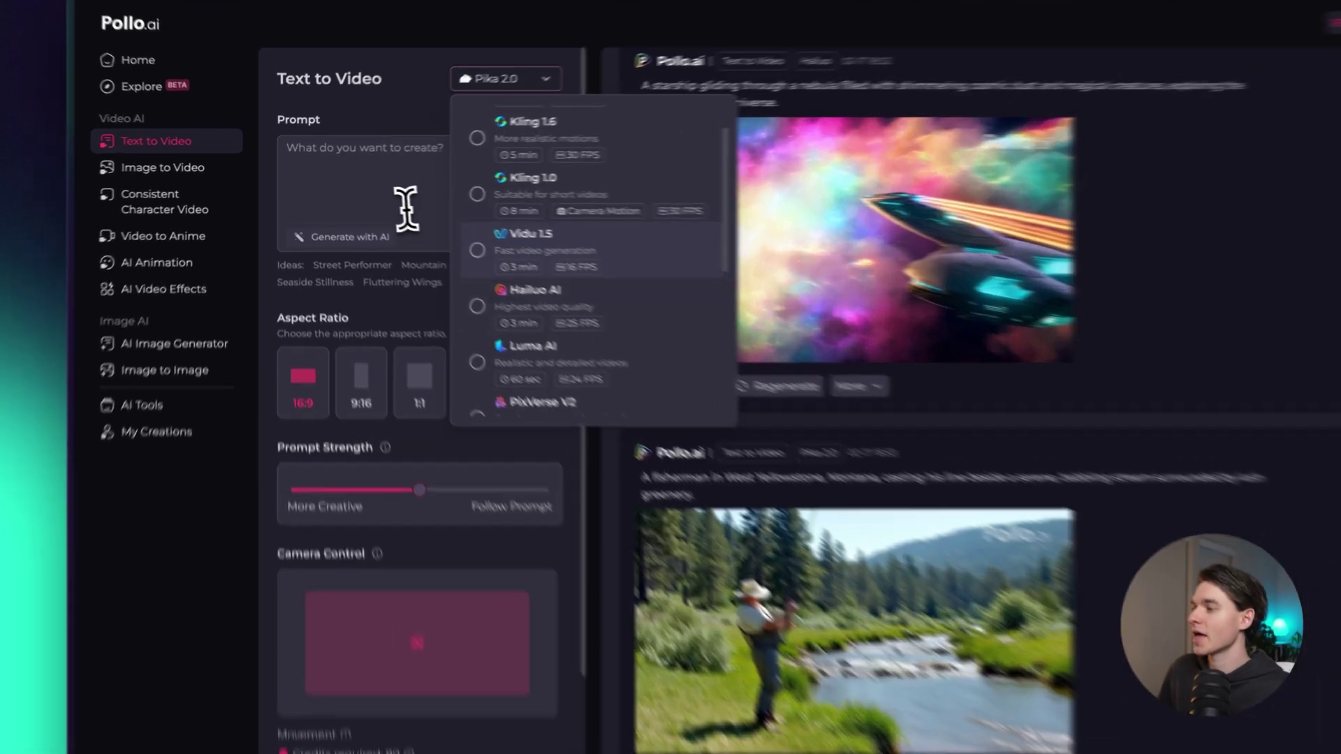
pyautogui.click(353, 188)
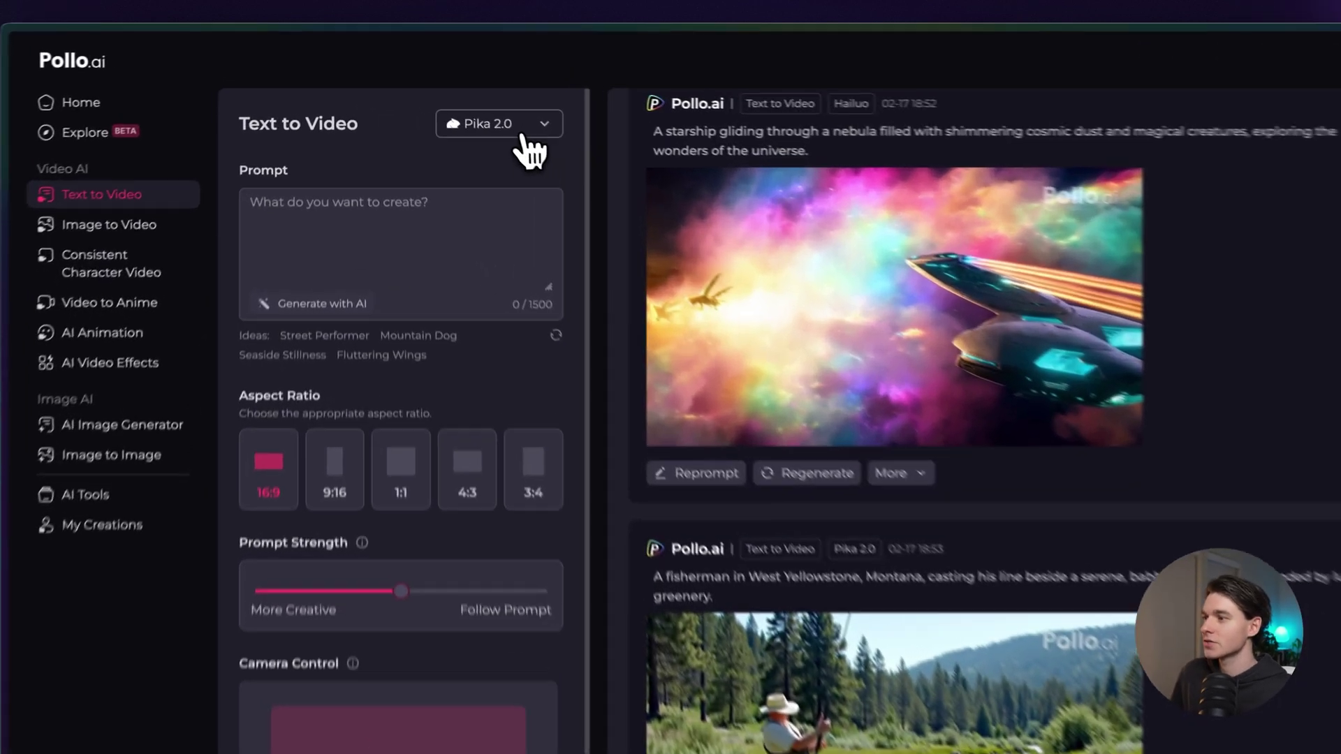
# - Switch the video model to Pollo 1.5
pyautogui.click(525, 132)
pyautogui.scroll(5, 622, 360)
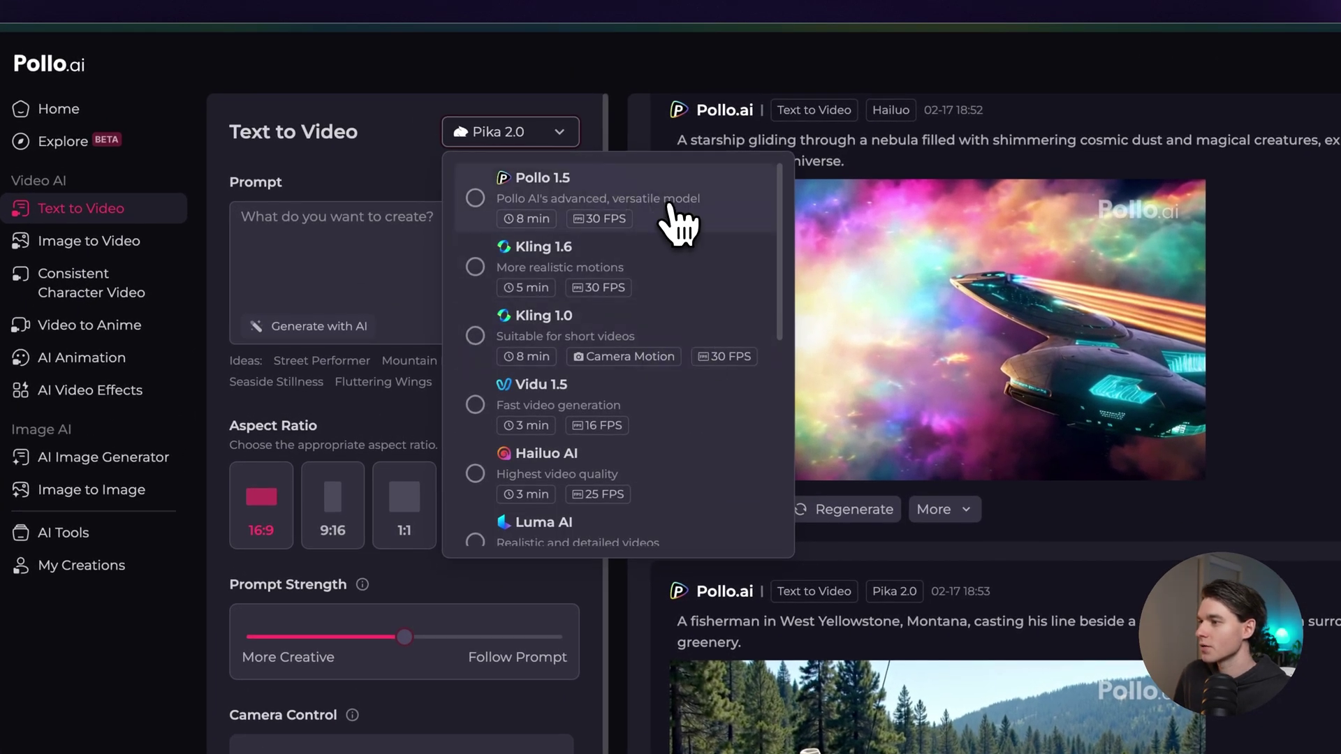
pyautogui.click(668, 206)
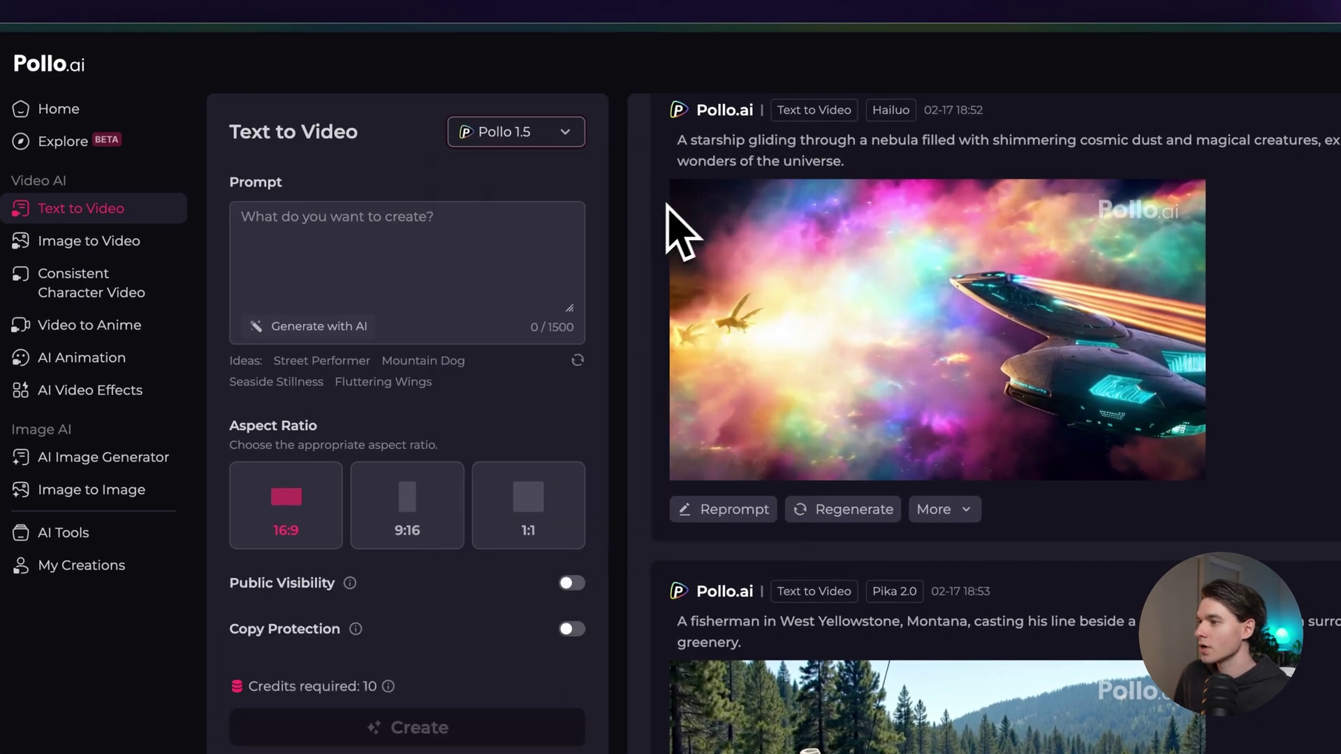
# - Have AI write prompt suggestions and pick the astronaut spacewalk one
pyautogui.click(376, 234)
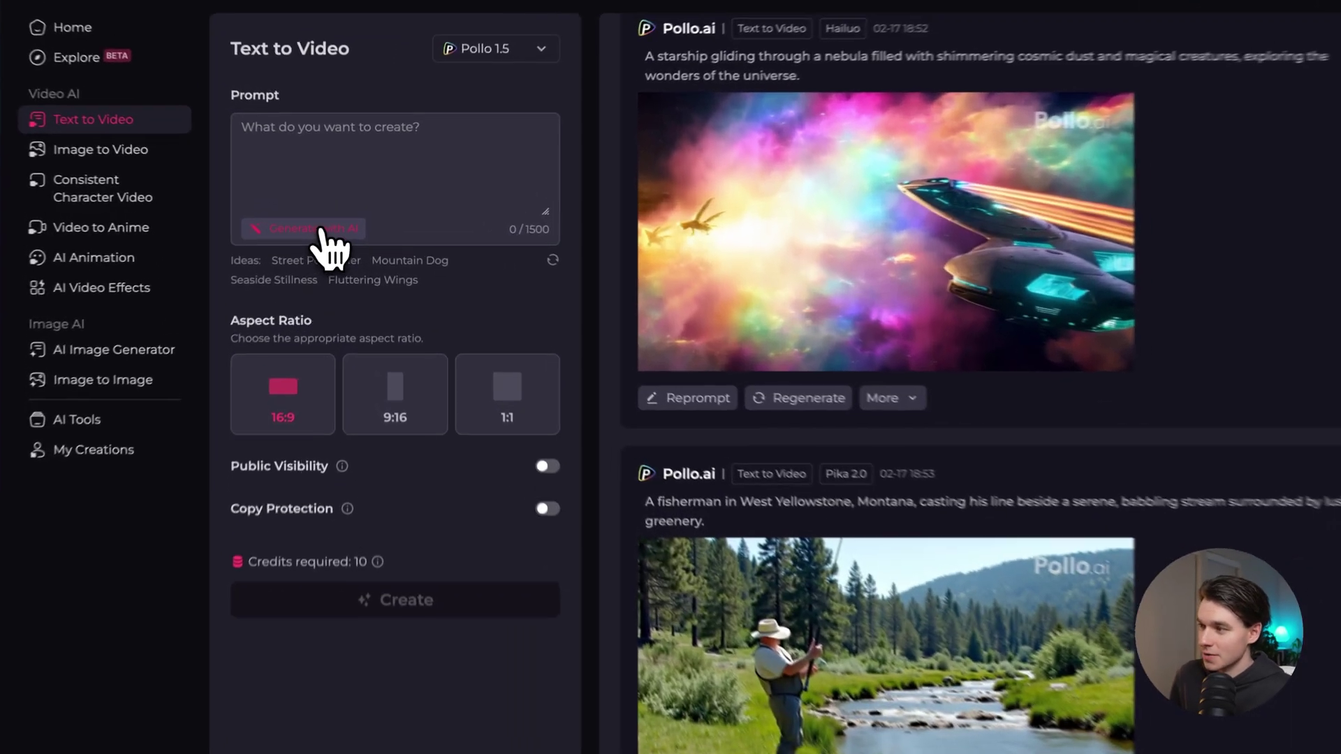
pyautogui.click(325, 225)
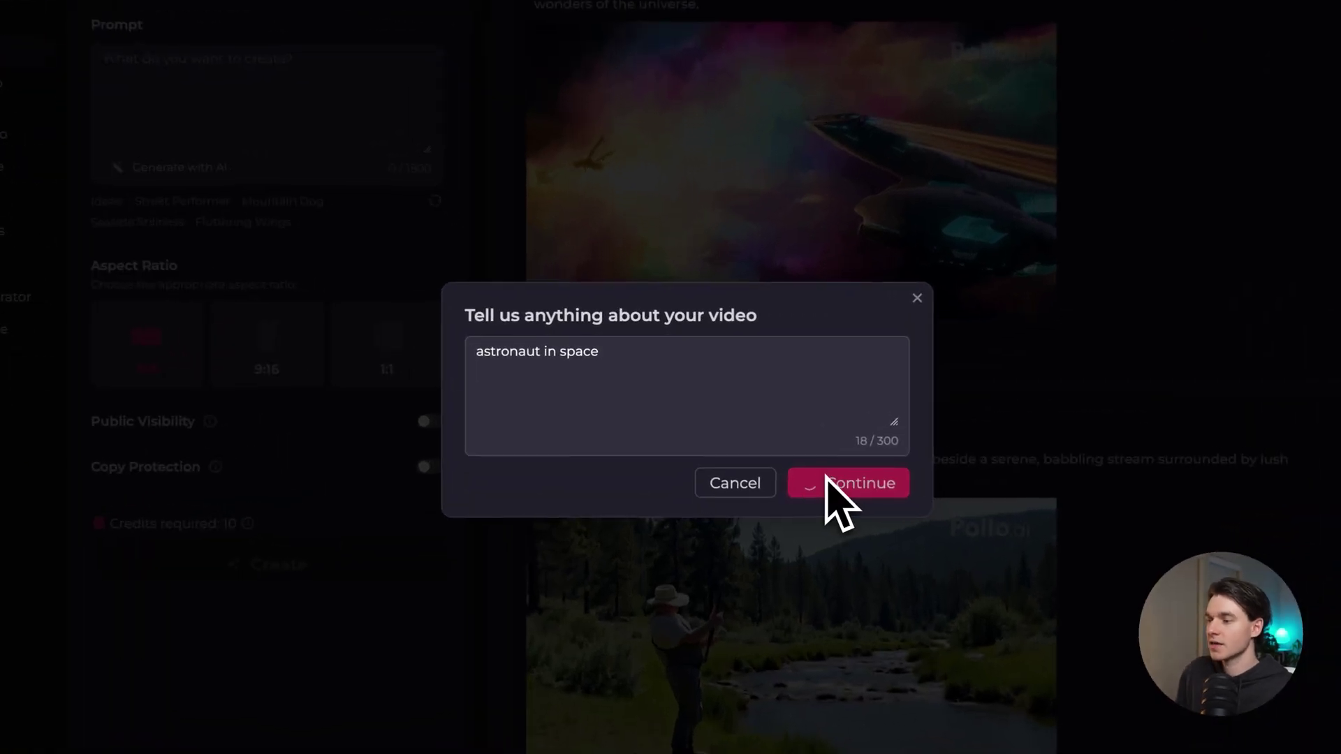
pyautogui.click(768, 433)
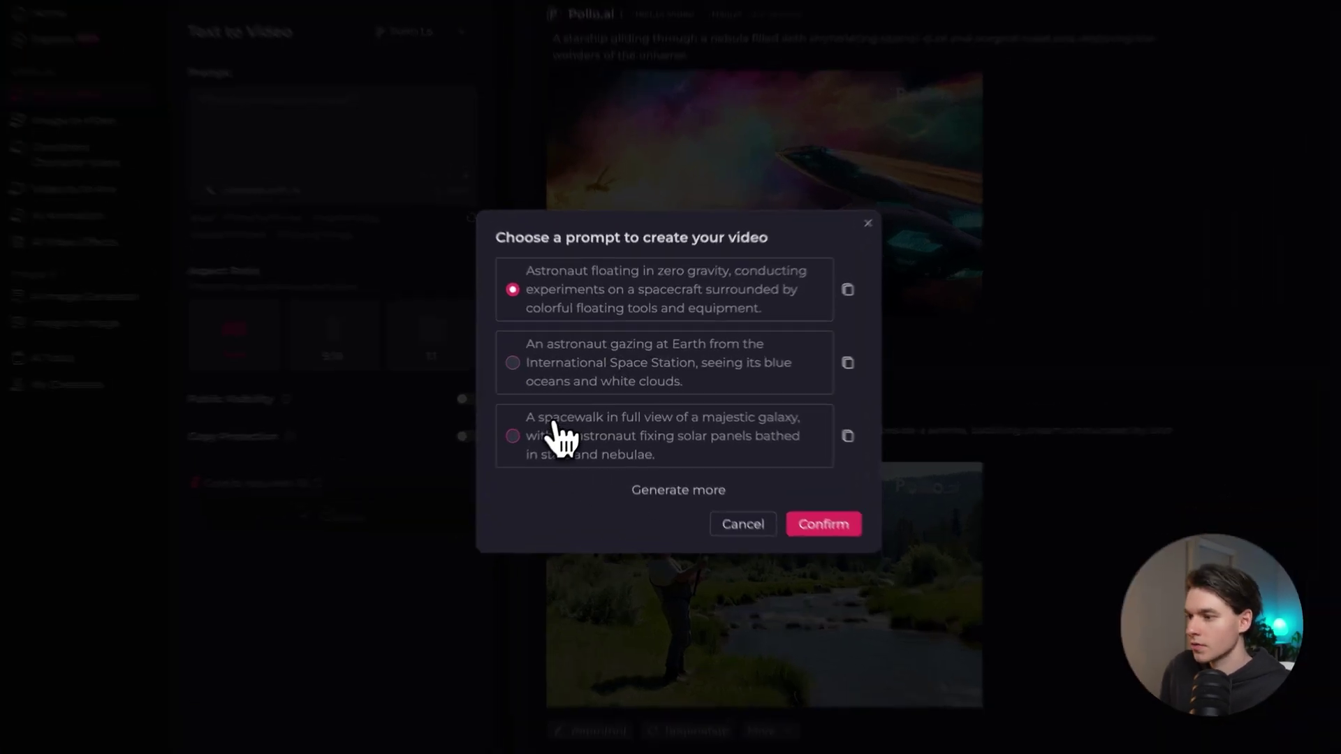
pyautogui.click(573, 429)
# - Confirm the spacewalk prompt and set the aspect ratio to 9:16 portrait
pyautogui.click(879, 564)
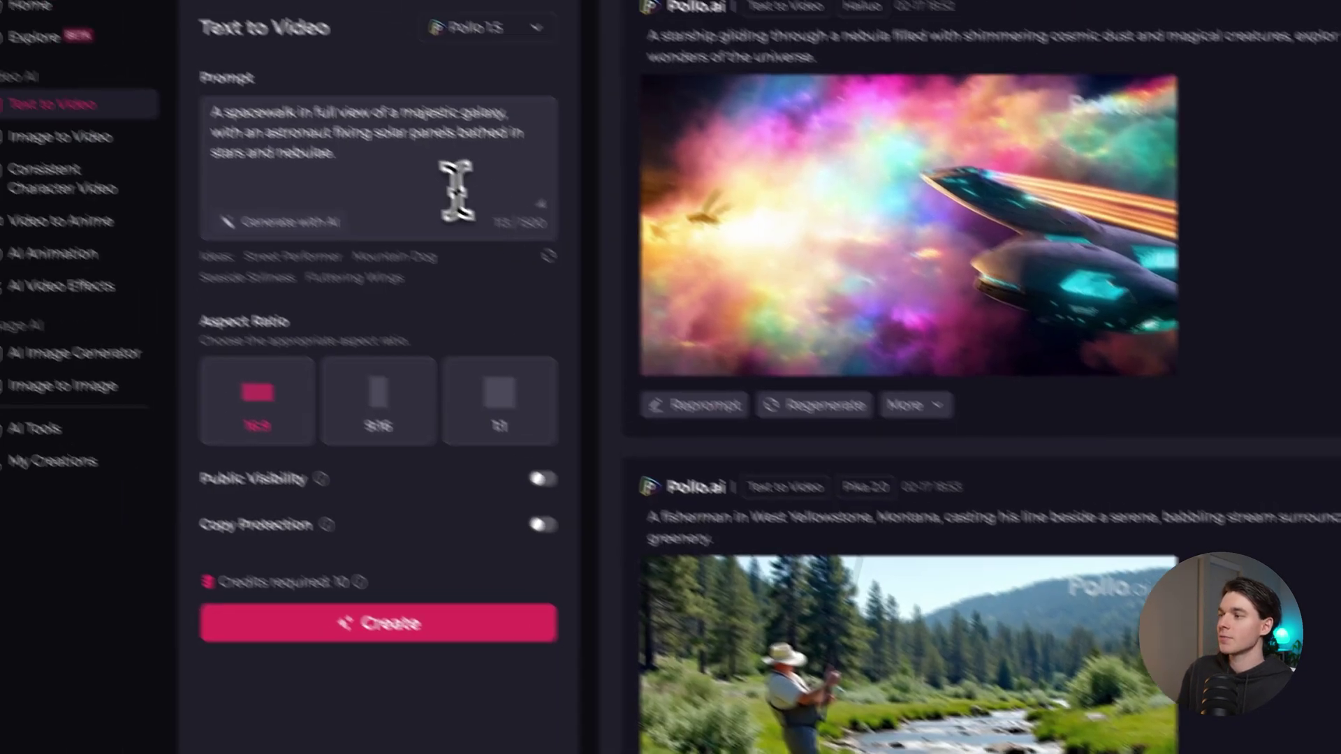
pyautogui.moveTo(342, 119); pyautogui.dragTo(97, 42)
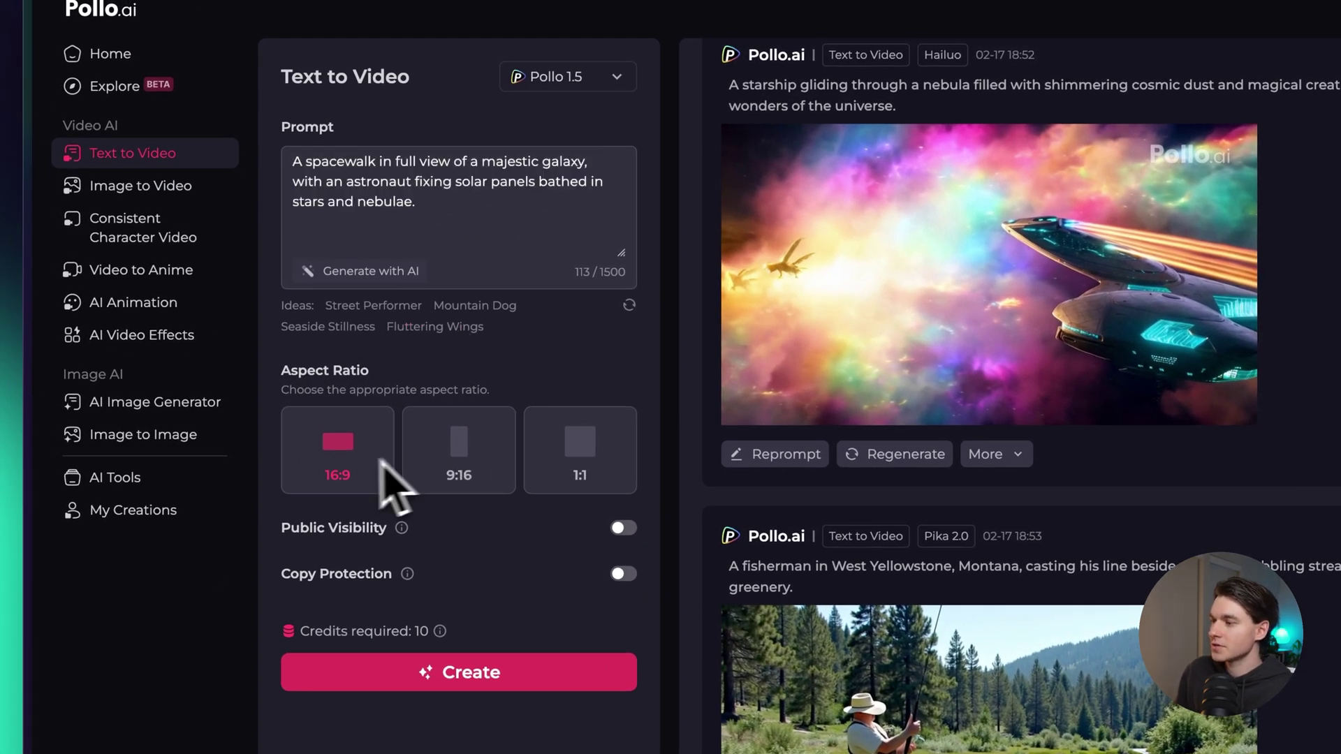
pyautogui.click(435, 466)
pyautogui.click(590, 472)
pyautogui.click(337, 457)
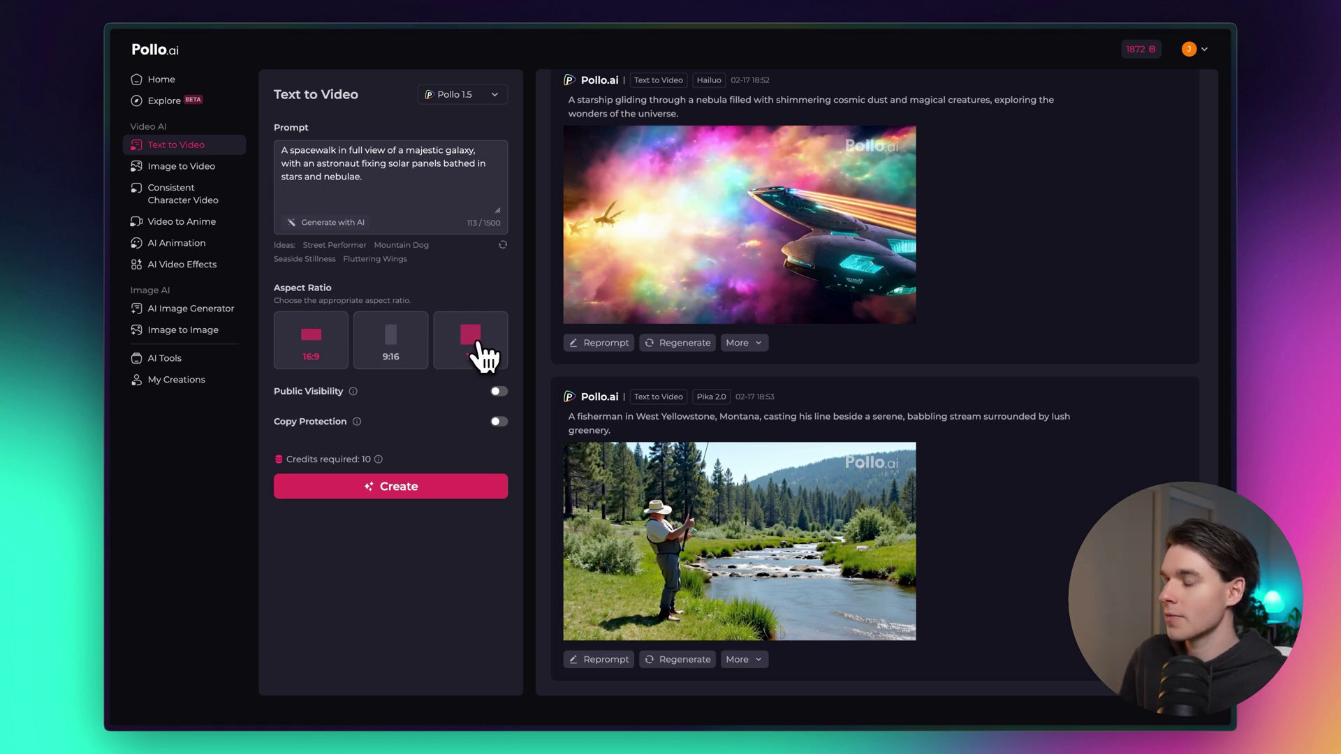
pyautogui.click(395, 347)
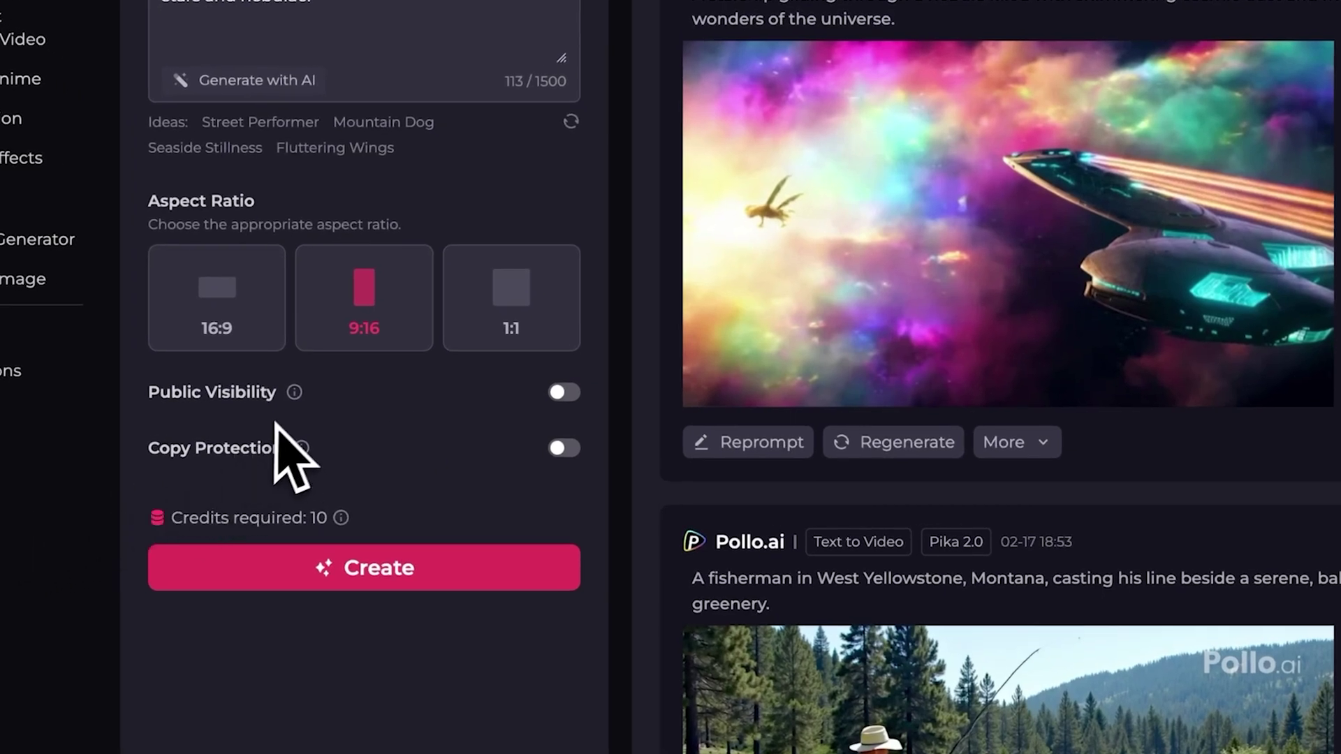
# - Turn on public visibility and copy protection, then create the Pollo 1.5 video
pyautogui.moveTo(296, 400)
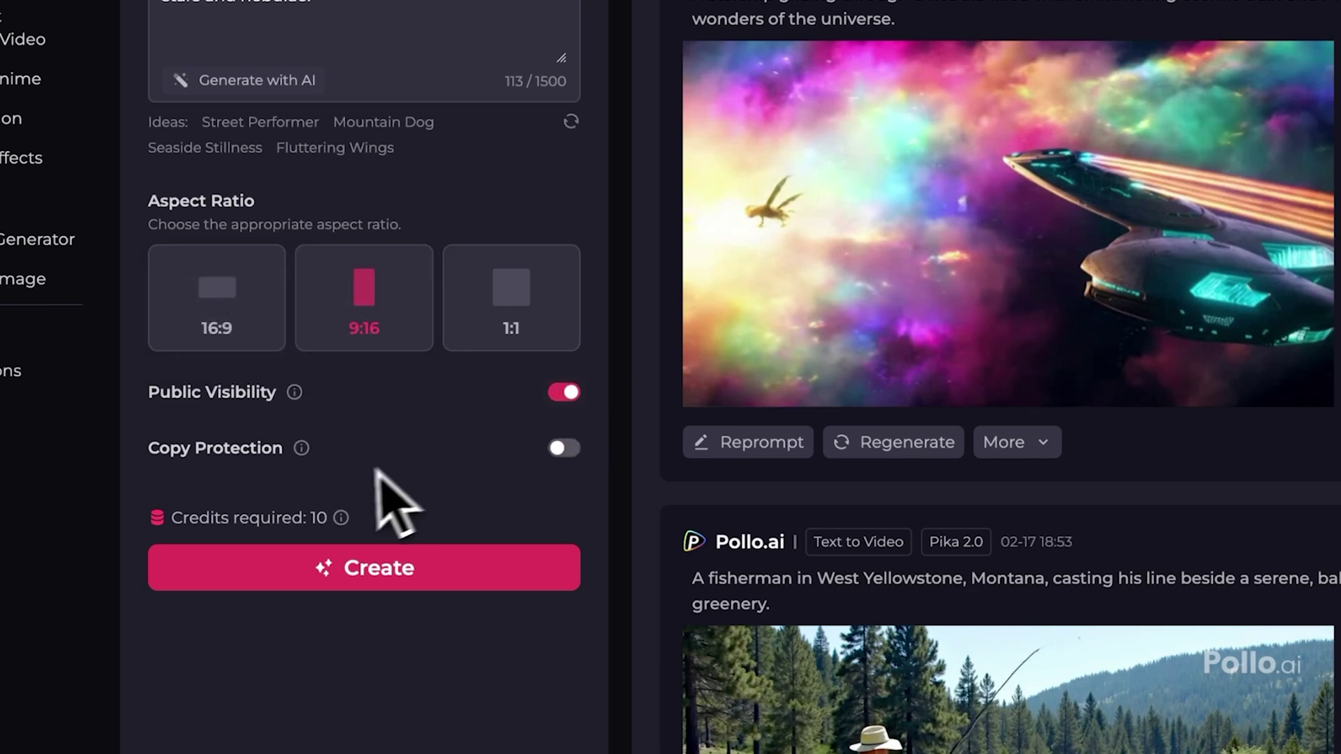
pyautogui.moveTo(301, 450)
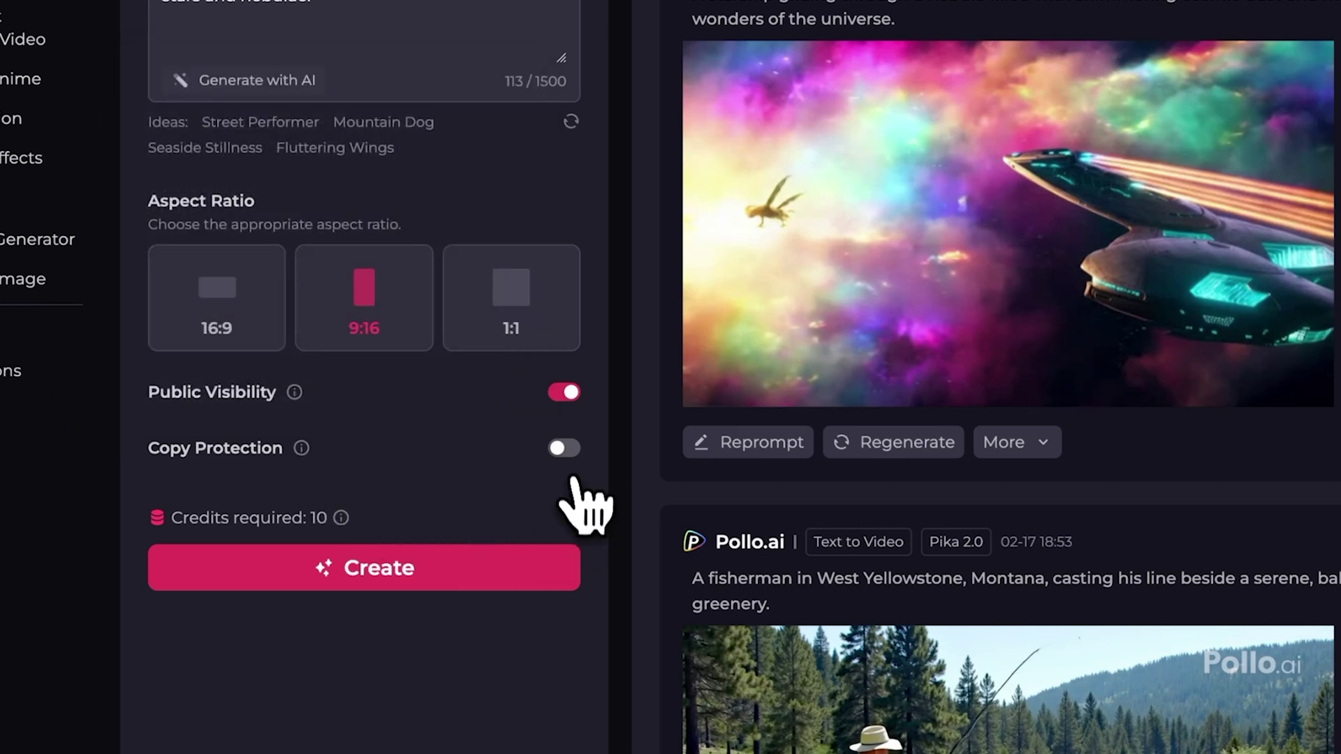
pyautogui.click(565, 449)
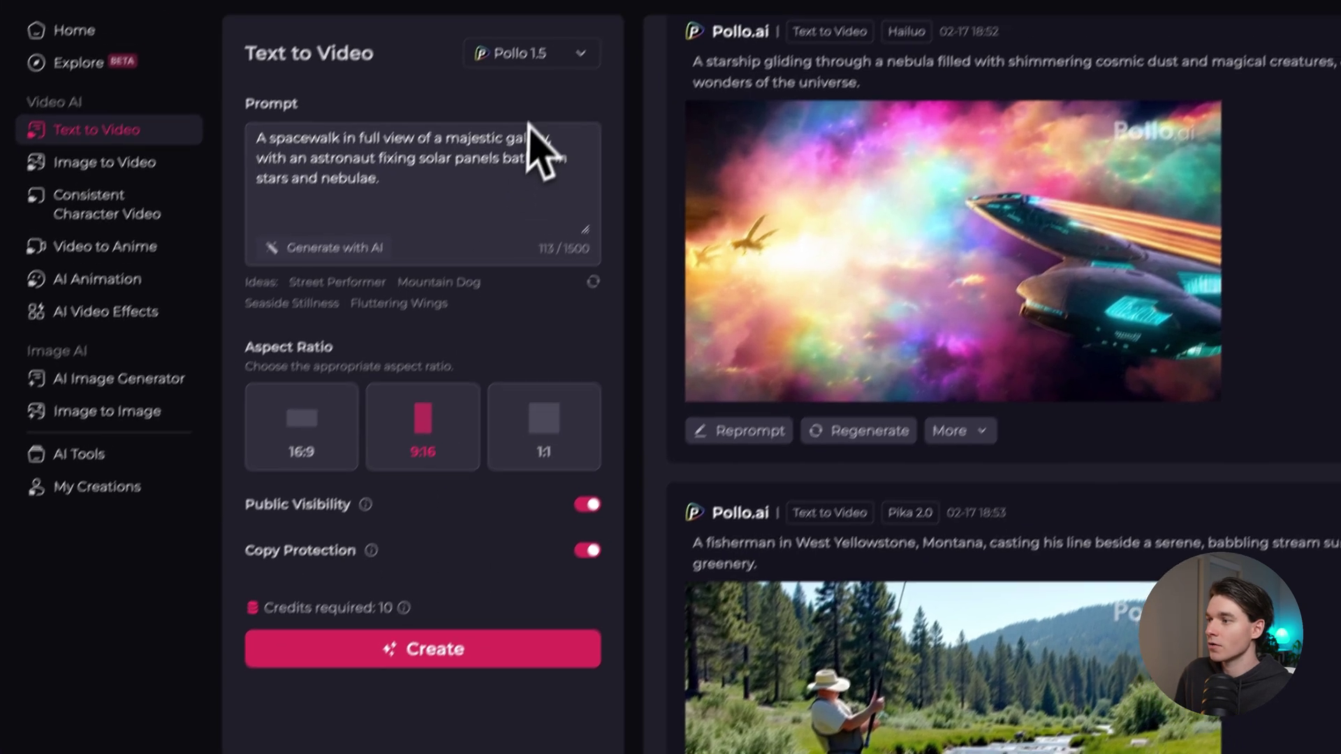
pyautogui.click(558, 5)
pyautogui.click(522, 140)
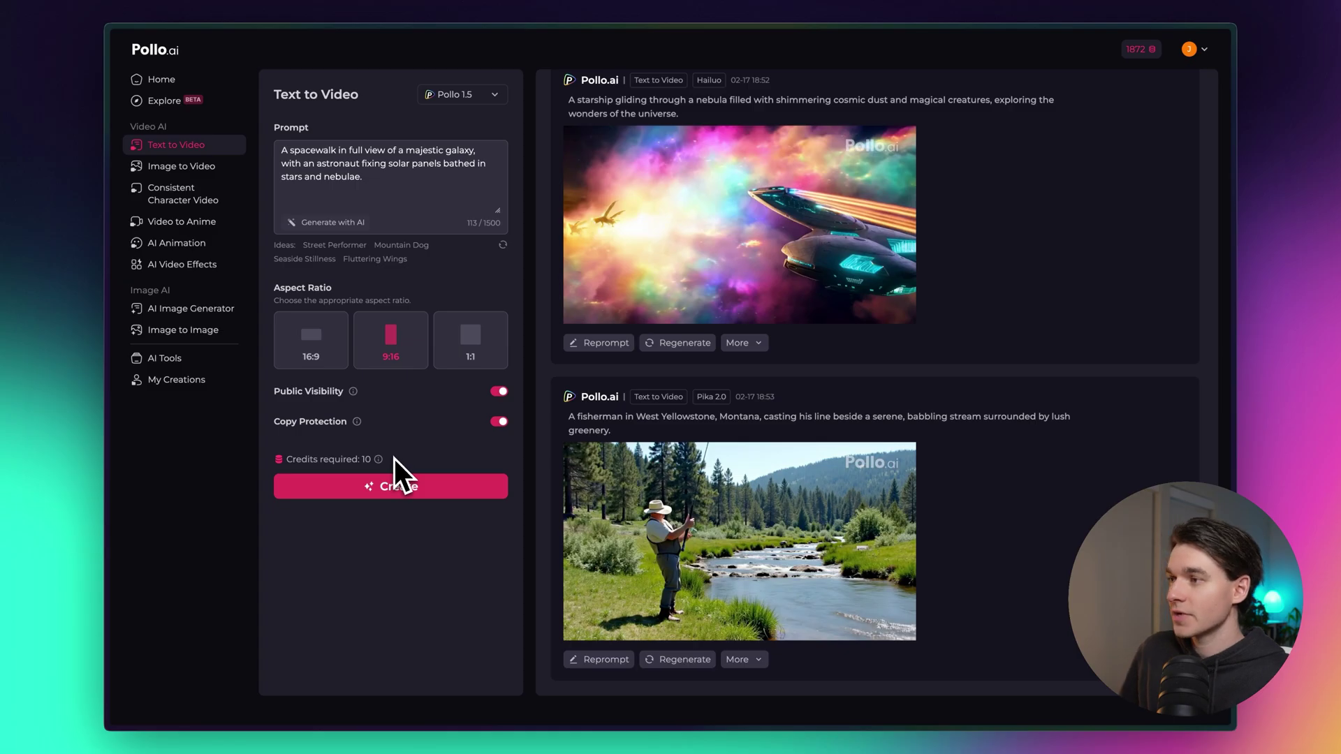
pyautogui.click(401, 489)
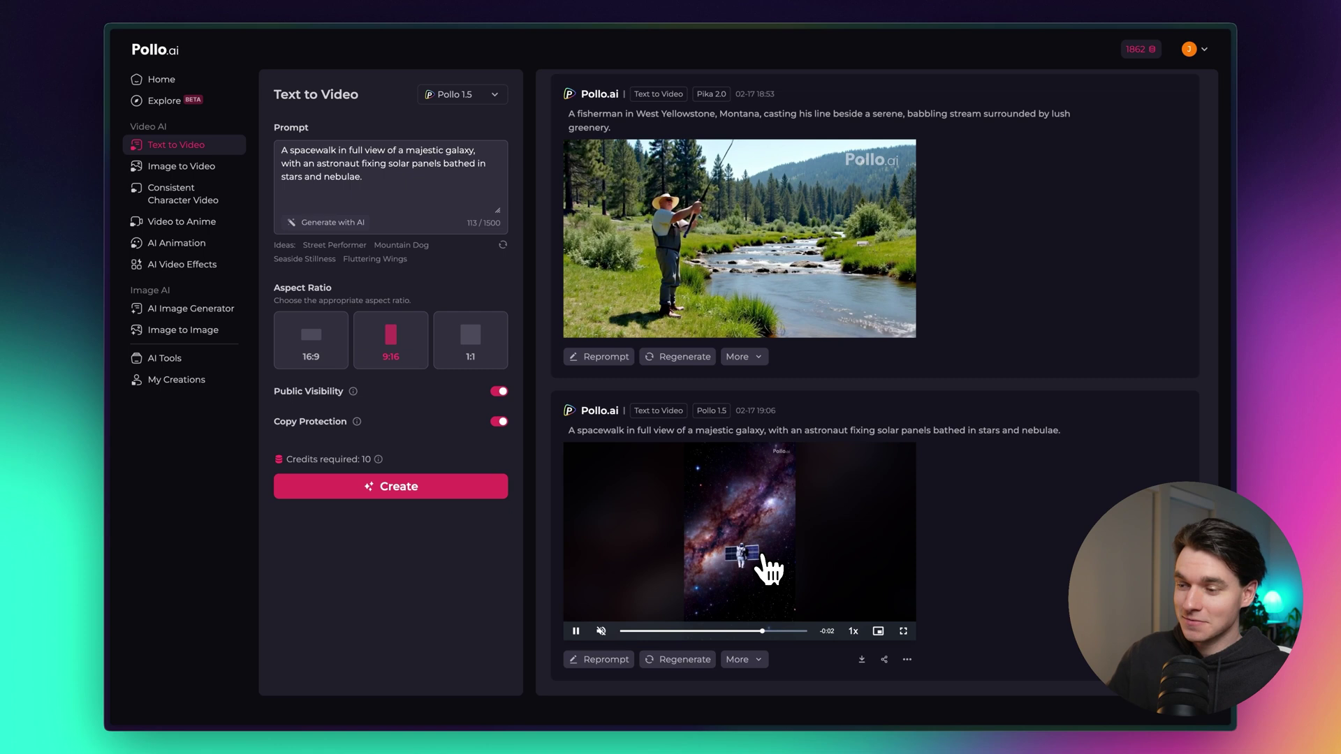
# - Scroll back through the feed to review the starship, fisherman and spacewalk clips
pyautogui.moveTo(861, 431); pyautogui.dragTo(901, 450)
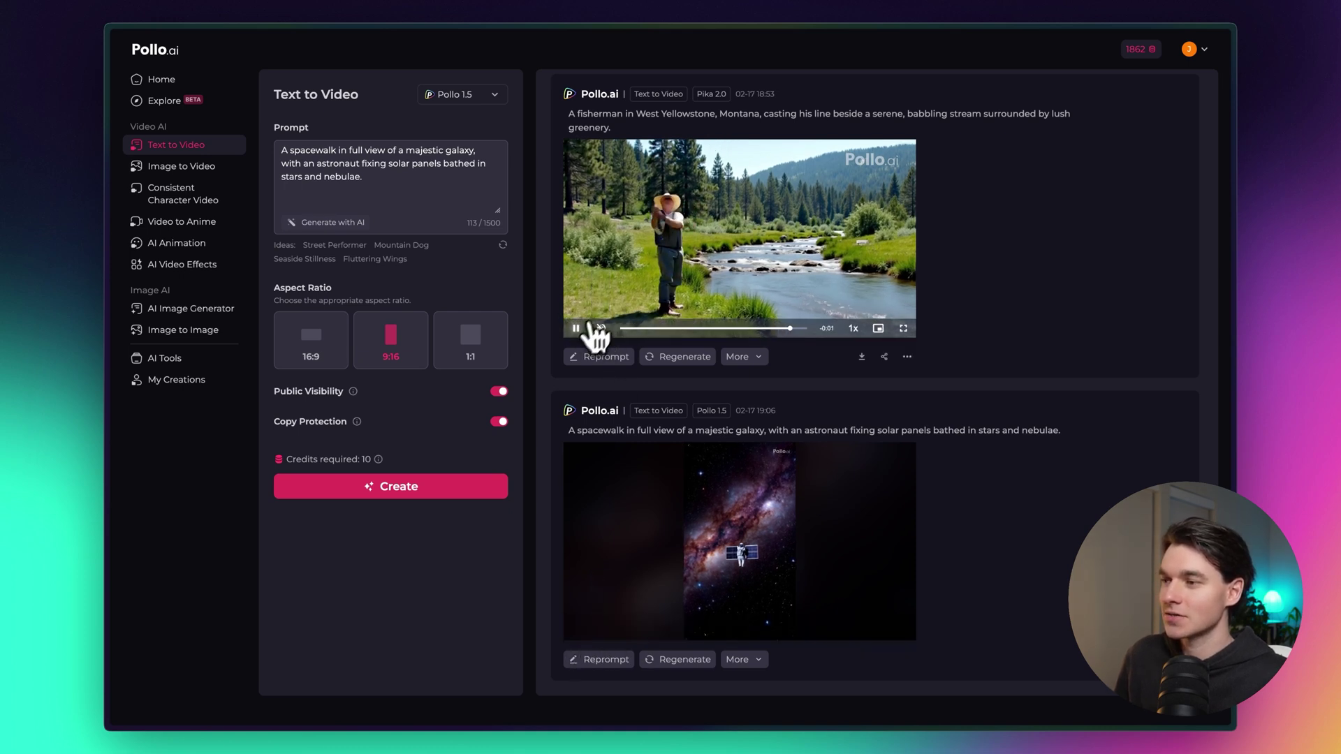
pyautogui.scroll(1, 831, 288)
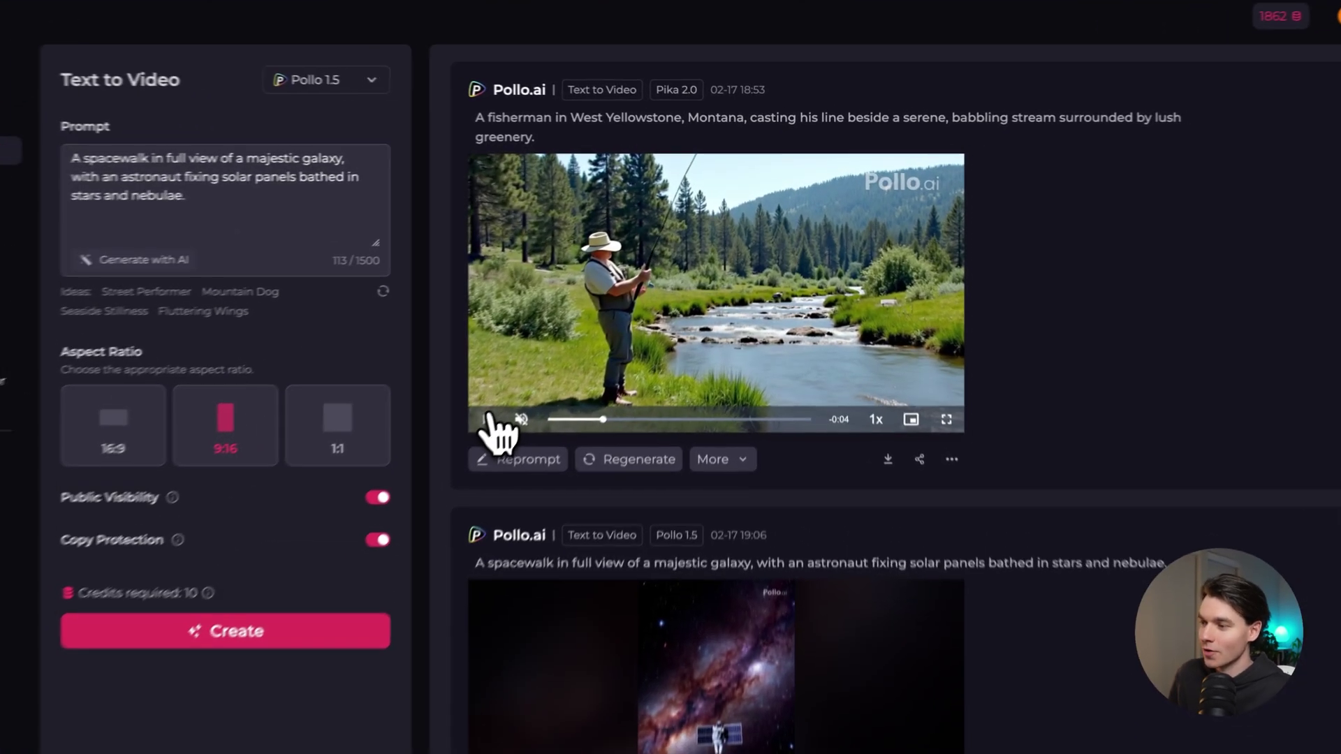
pyautogui.scroll(5, 908, 268)
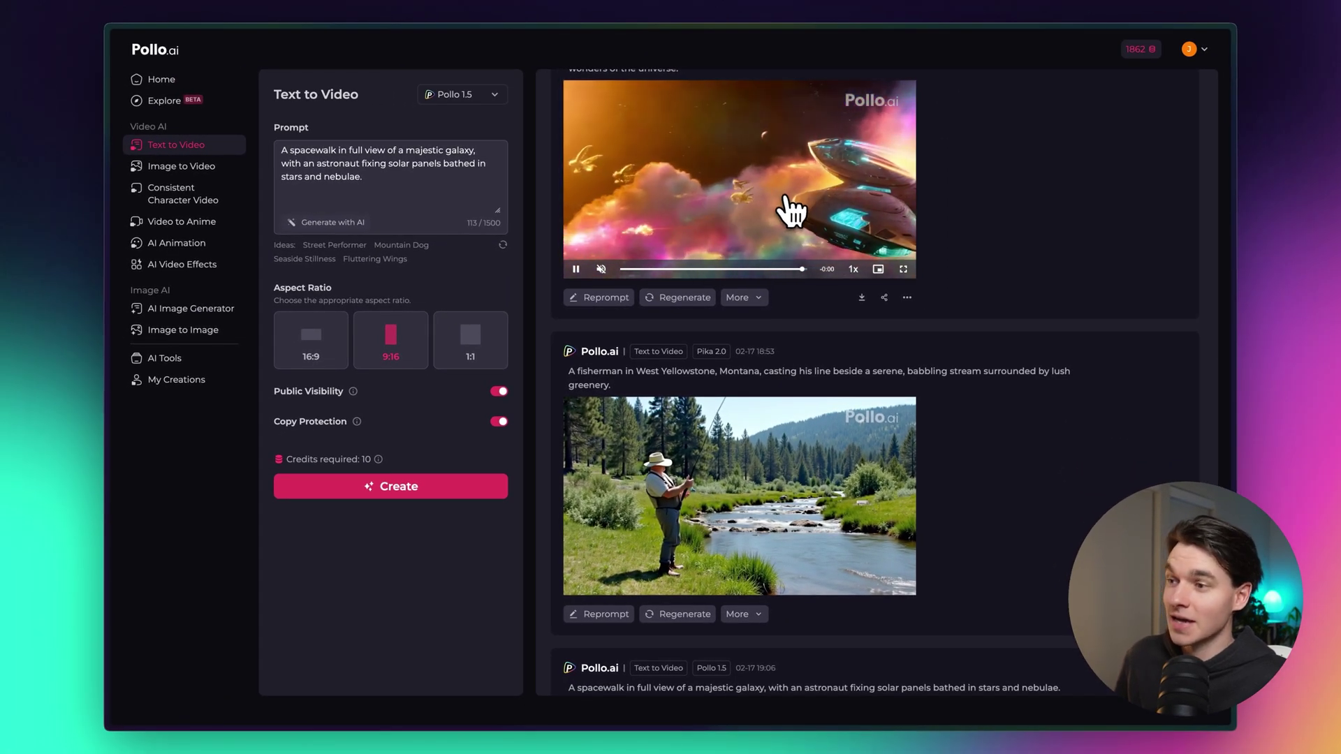
pyautogui.scroll(1, 791, 211)
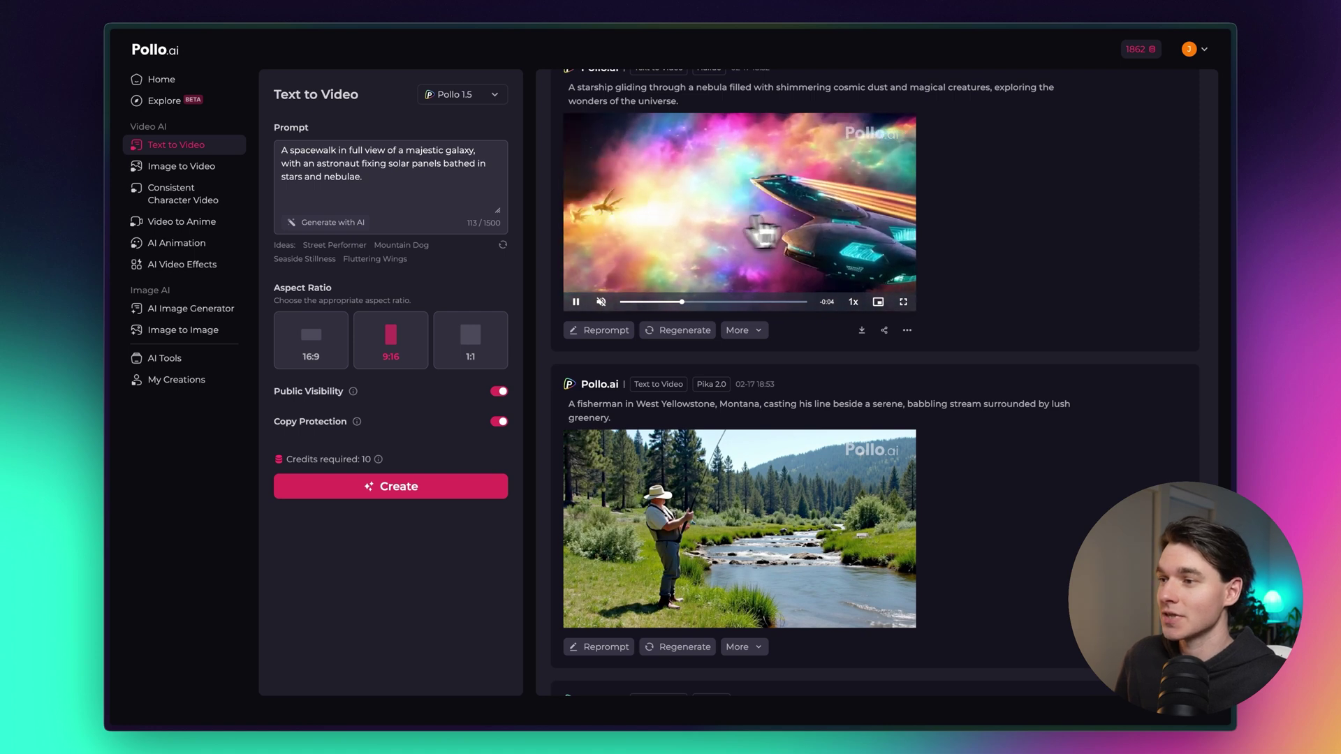
pyautogui.scroll(-4, 908, 377)
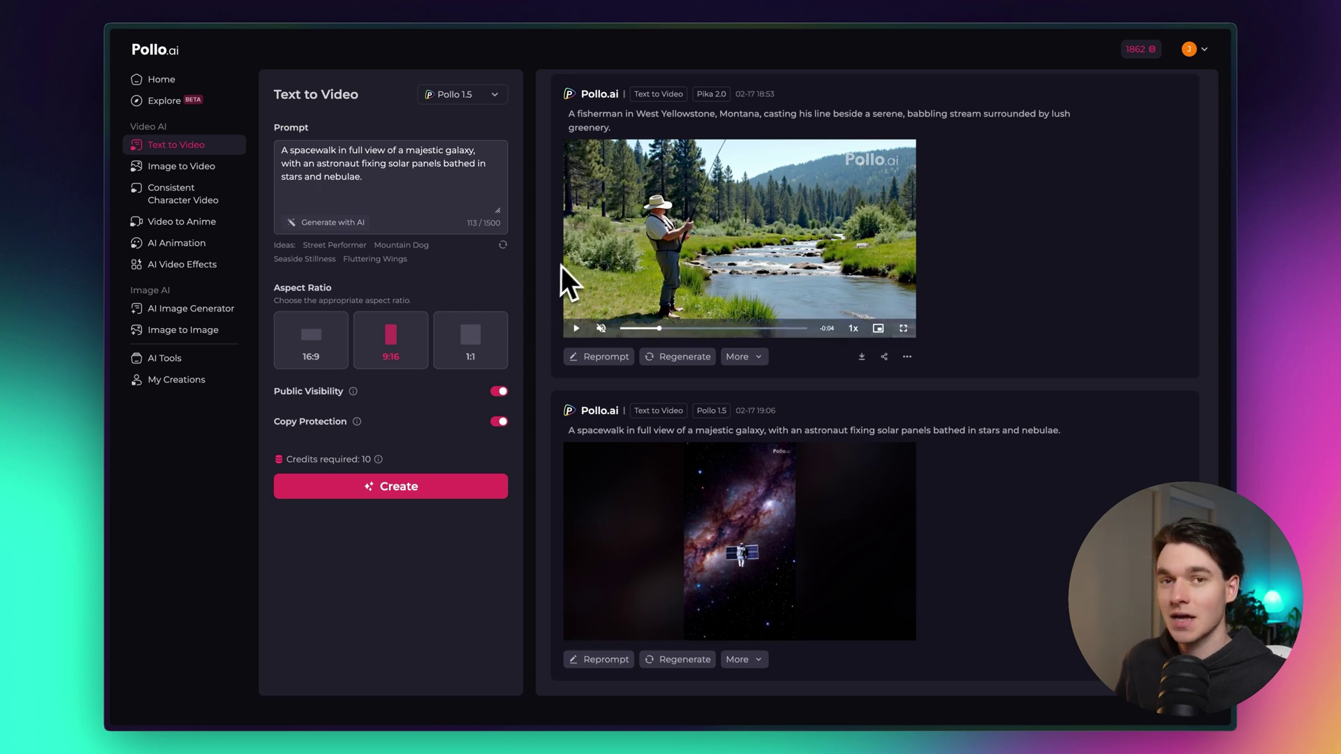
# - Switch the model to Hailuo AI and delete the old spacewalk prompt
pyautogui.click(486, 112)
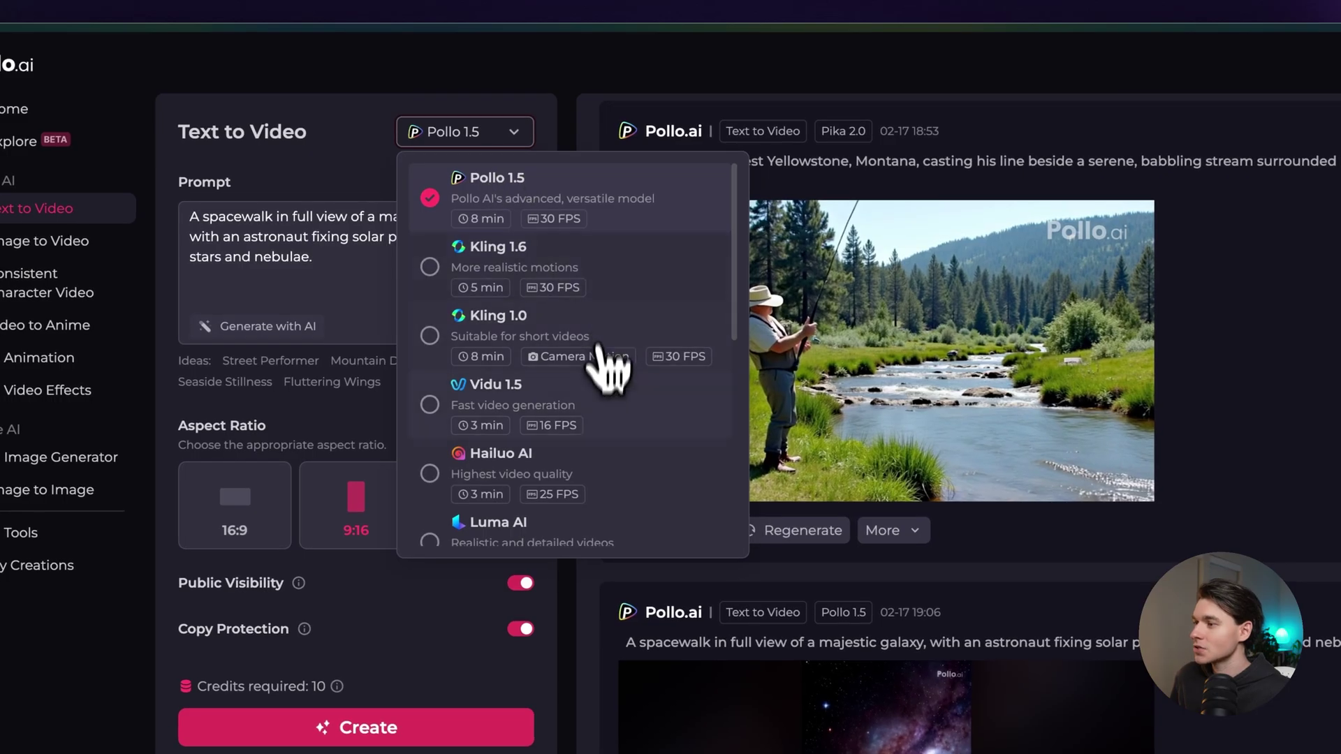
pyautogui.scroll(-2, 563, 271)
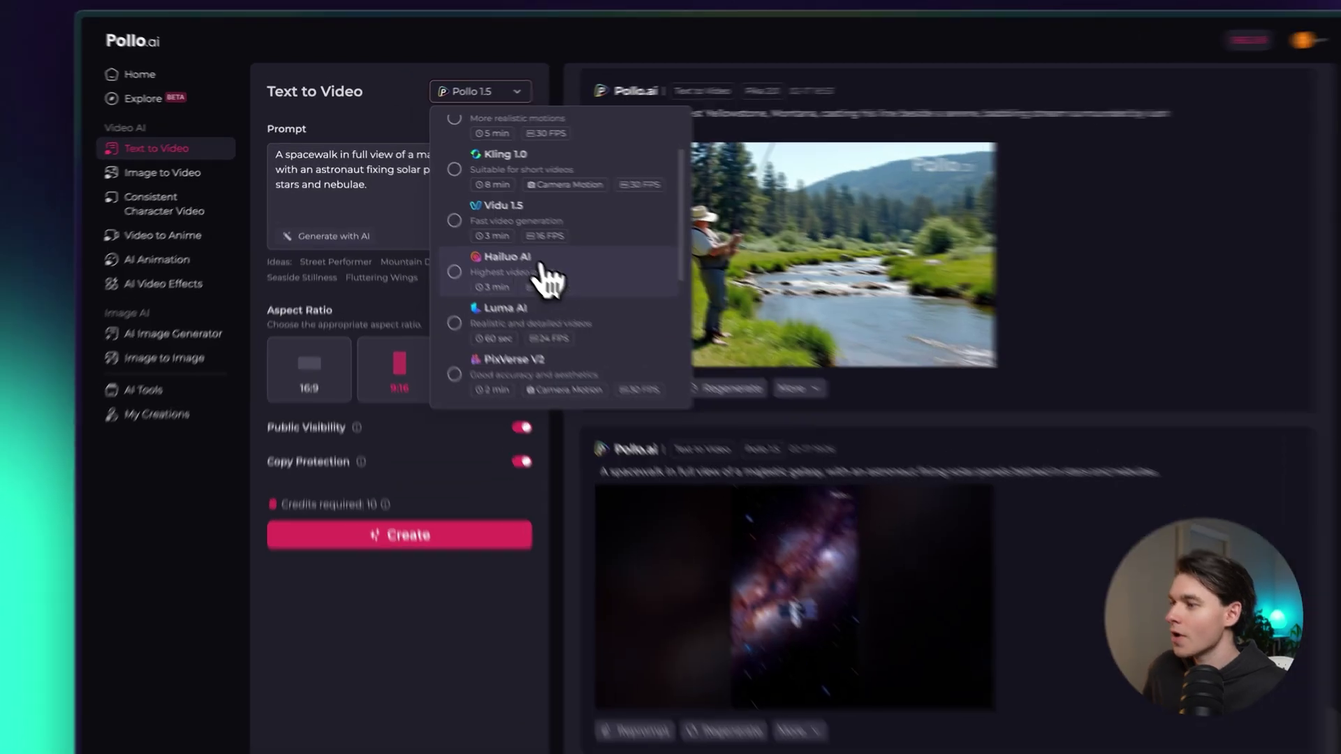
pyautogui.click(496, 260)
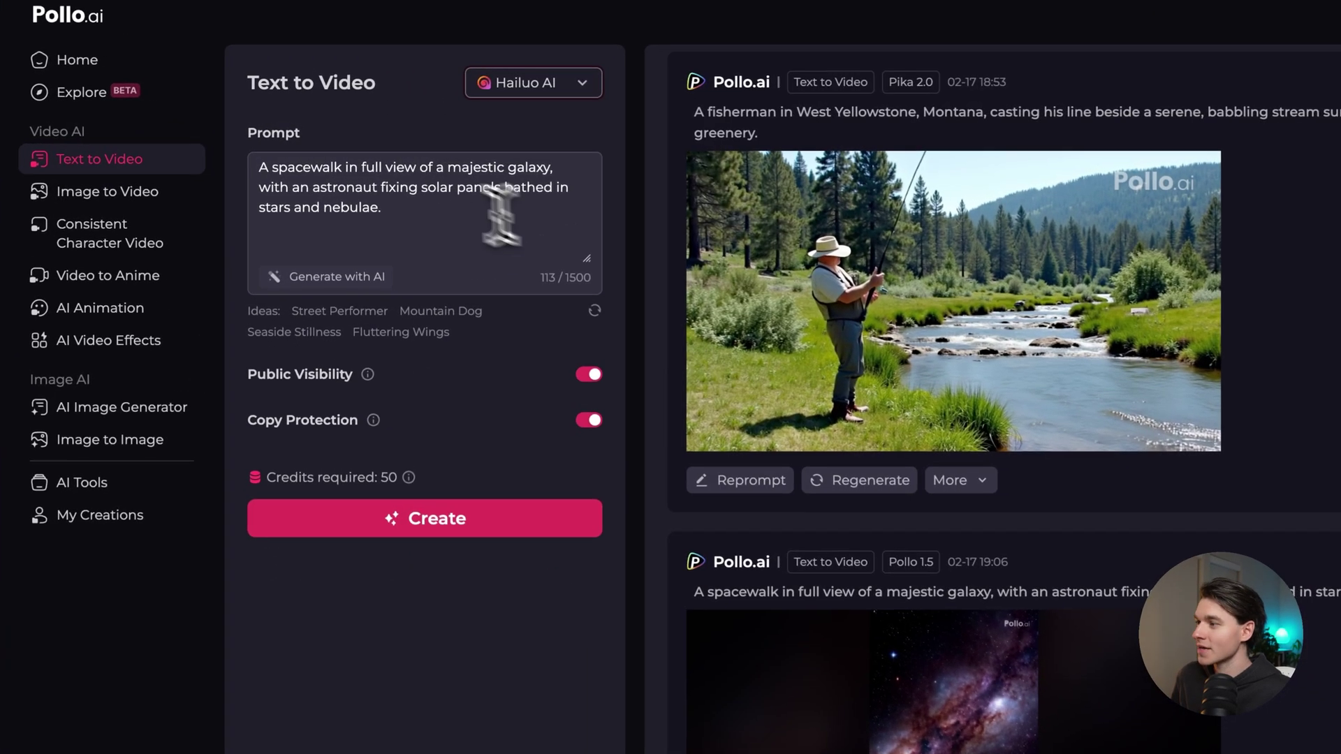
pyautogui.hotkey('ctrl', 'a')
pyautogui.press('BackSpace')
# - Have AI write an astronaut prompt with Earth glowing behind, and insert it
pyautogui.click(388, 278)
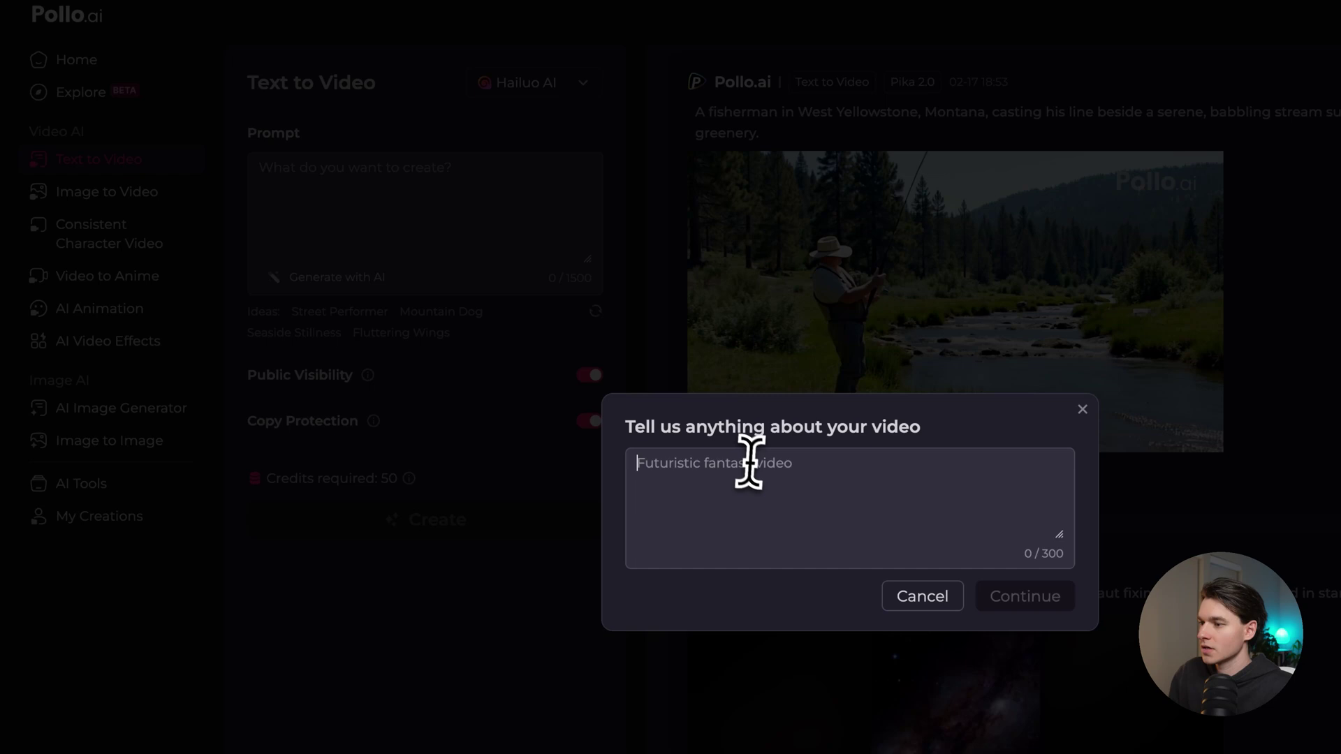
pyautogui.write('F')
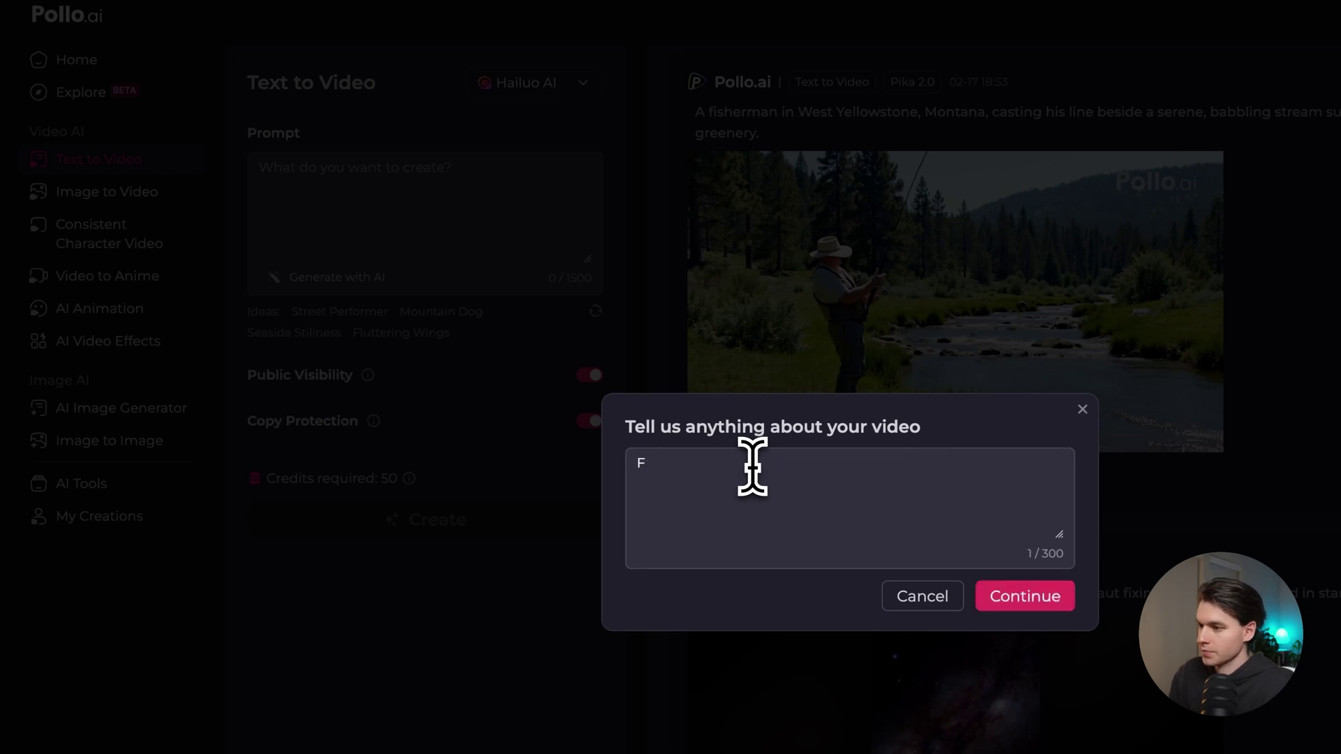
pyautogui.press('BackSpace')
pyautogui.write('Astron')
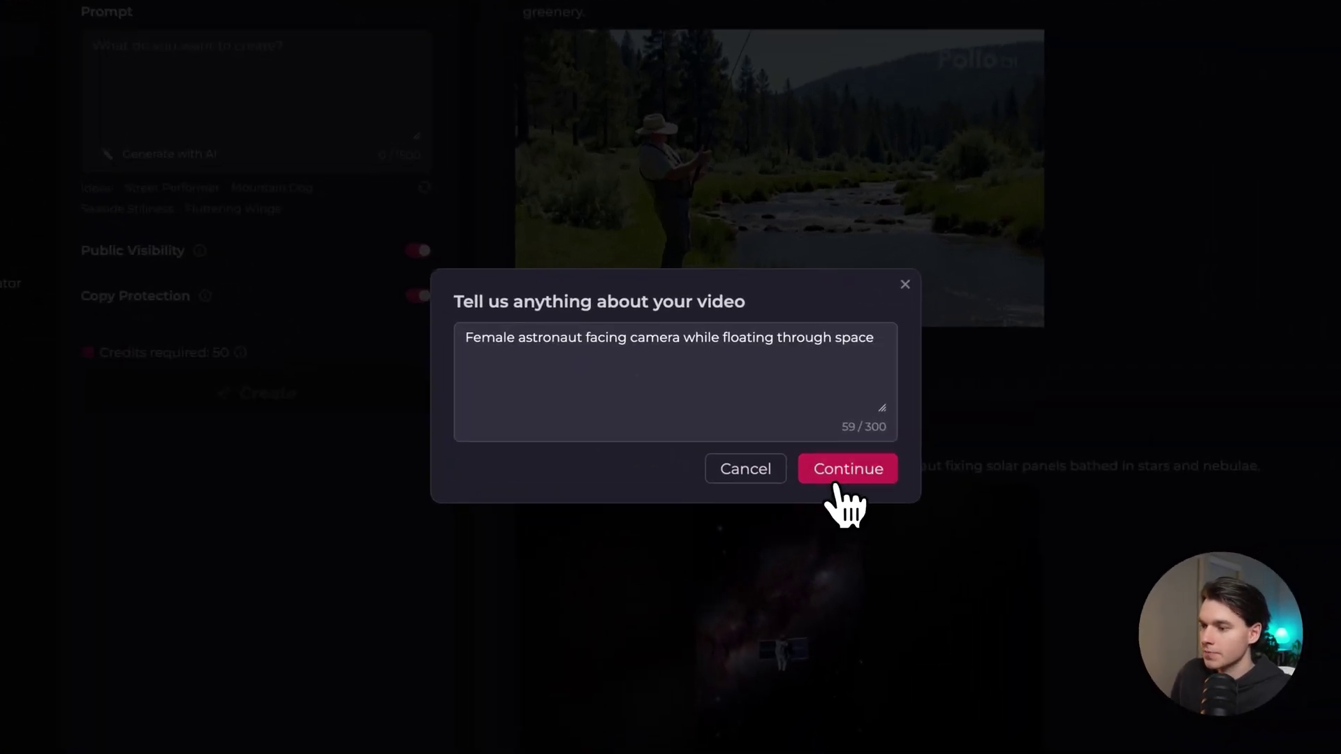
pyautogui.click(784, 433)
pyautogui.click(586, 363)
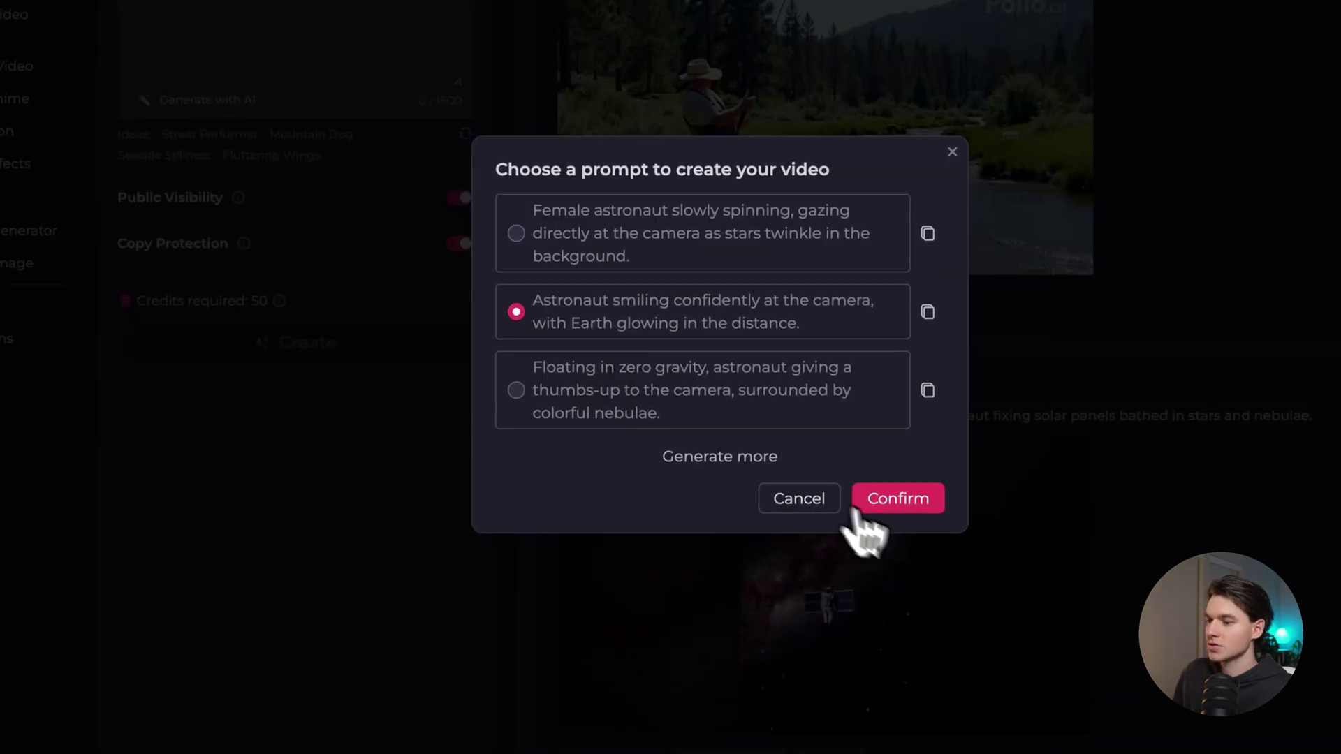
pyautogui.click(854, 549)
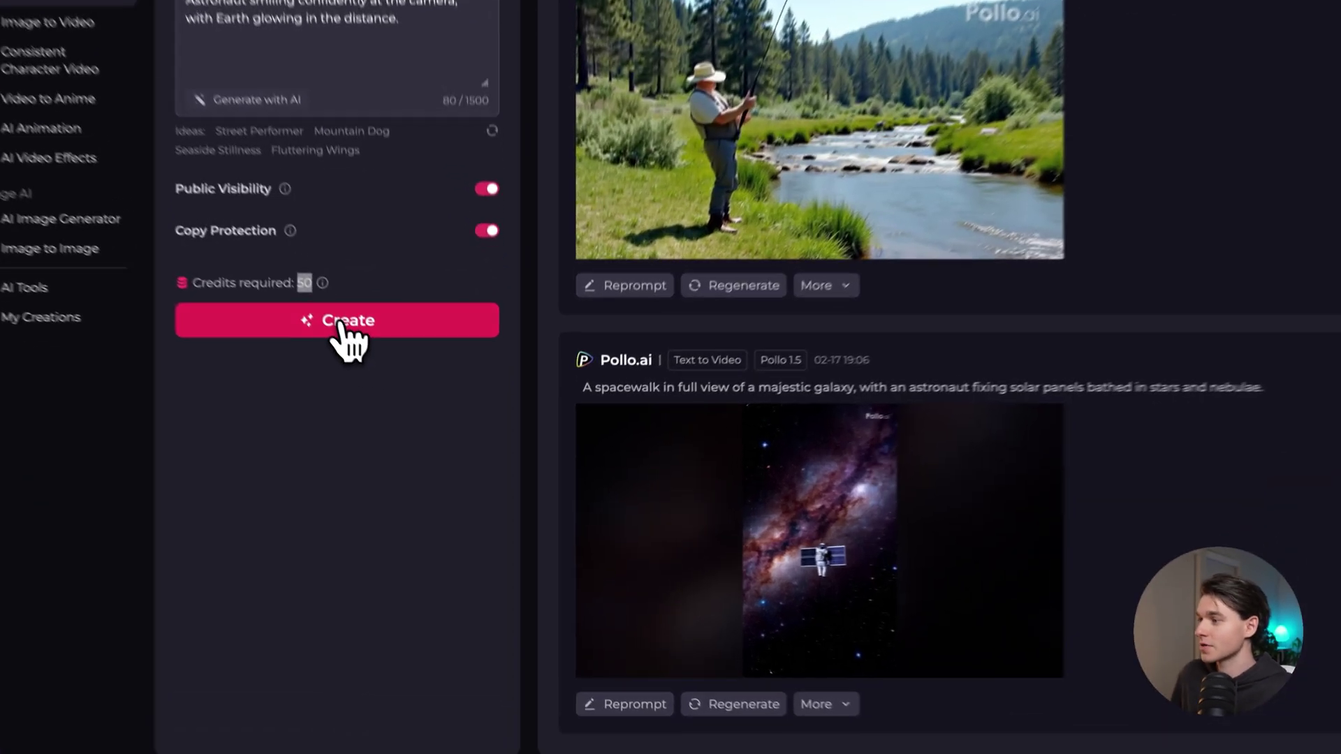
# - Create the Hailuo astronaut video and wait about three minutes for it to finish
pyautogui.click(393, 384)
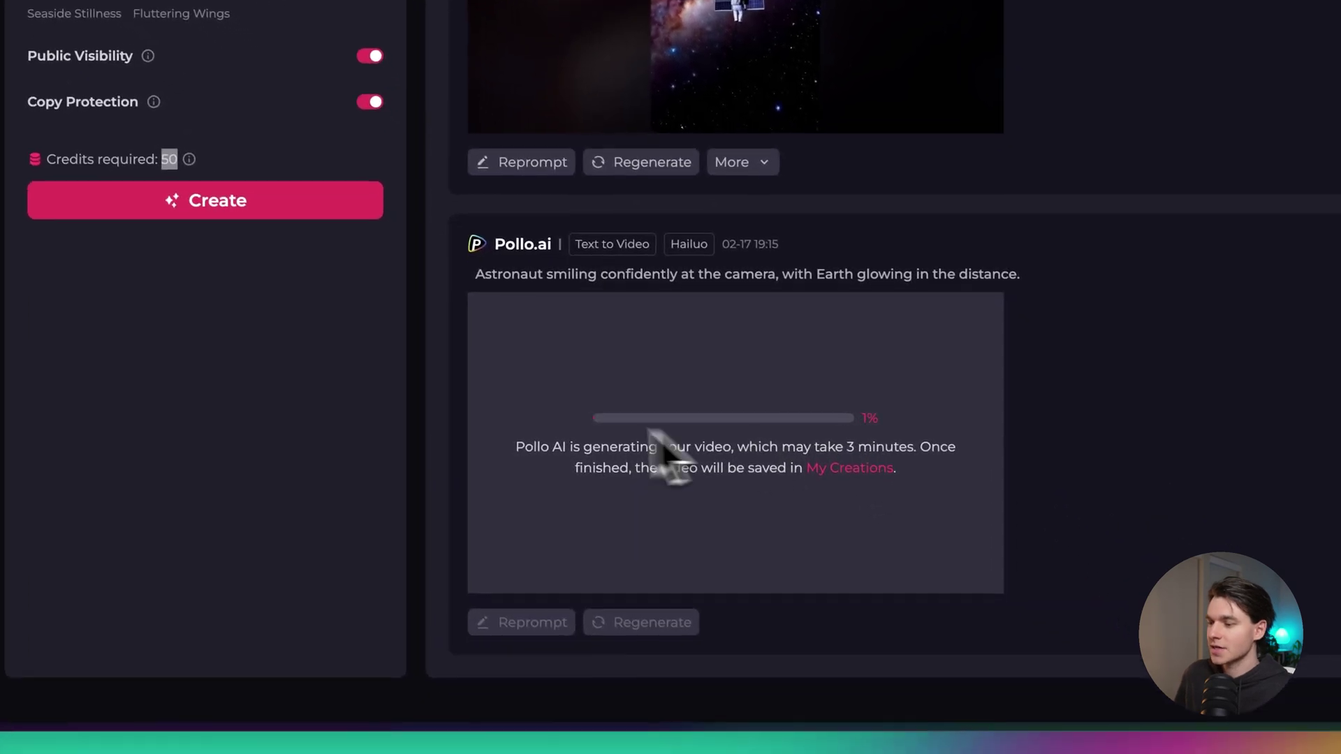
pyautogui.moveTo(528, 451); pyautogui.dragTo(896, 449)
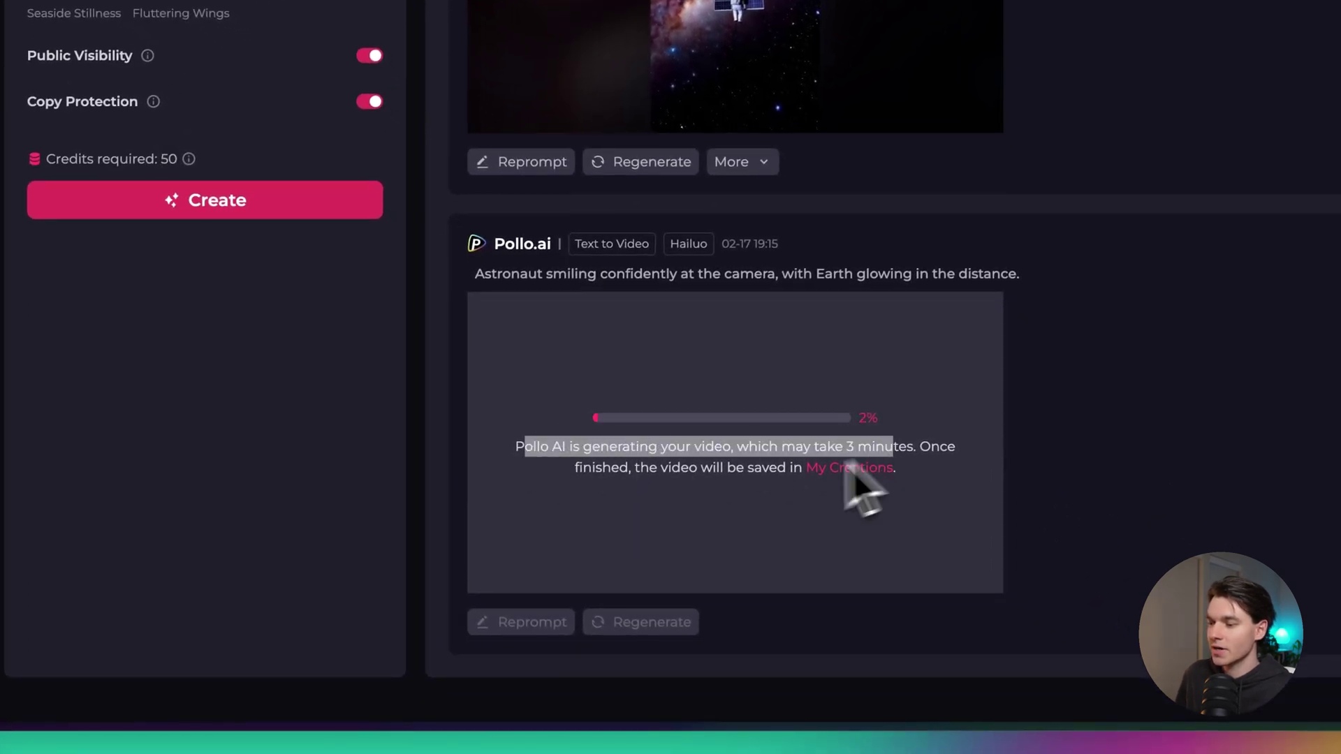
pyautogui.click(723, 497)
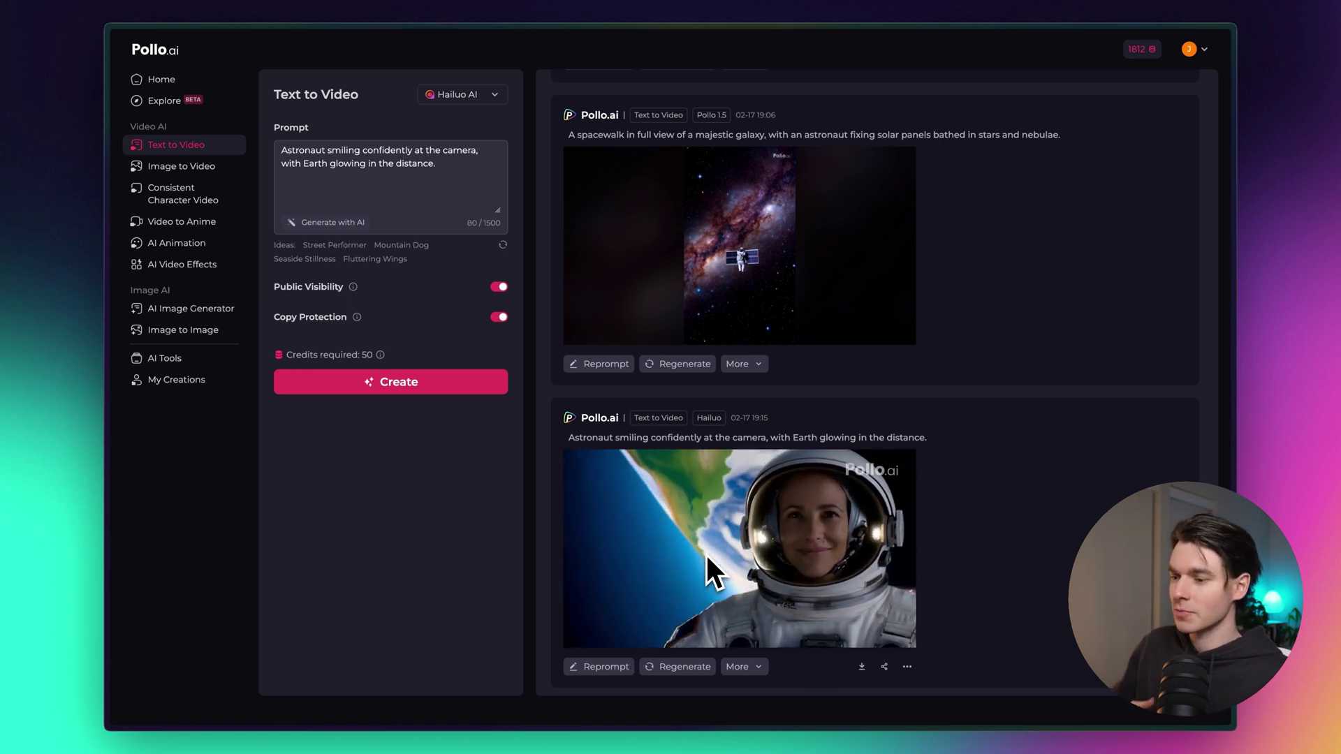
pyautogui.scroll(1, 725, 523)
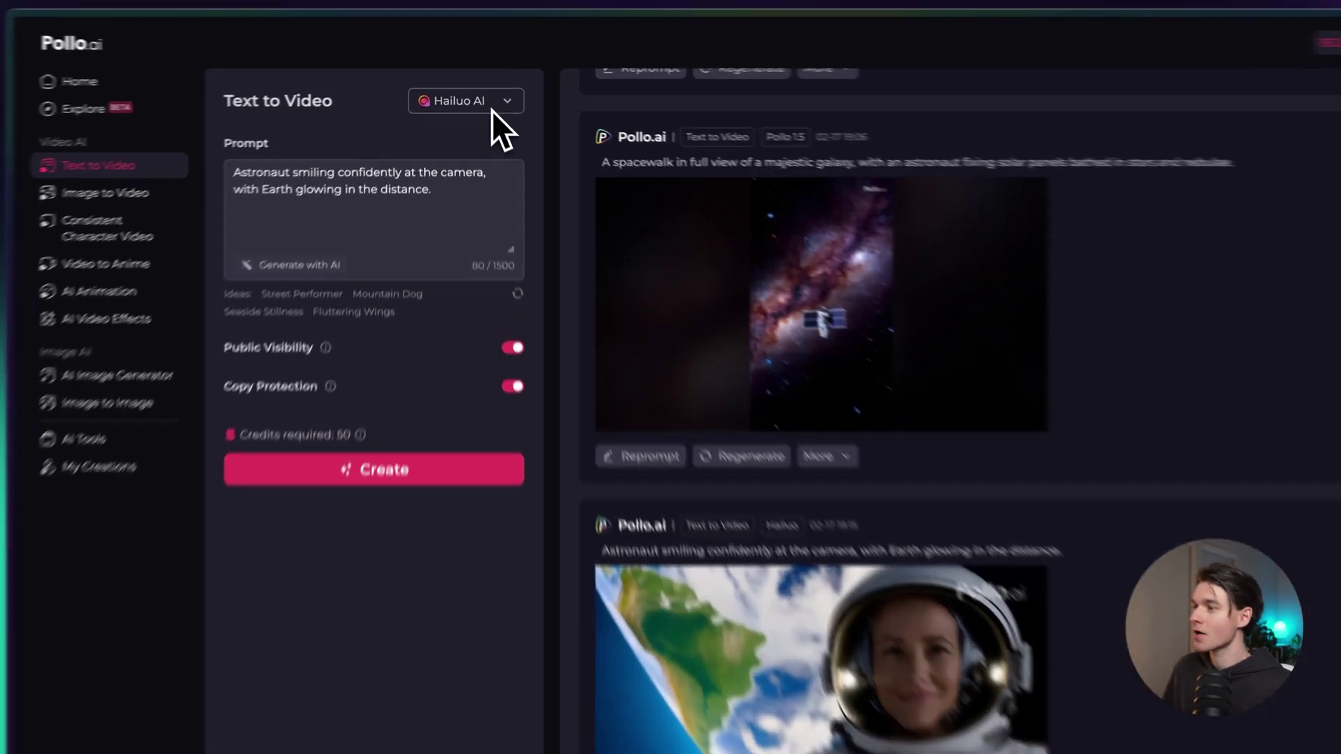
# - Switch to the Hunyuan model and delete the astronaut prompt
pyautogui.click(491, 95)
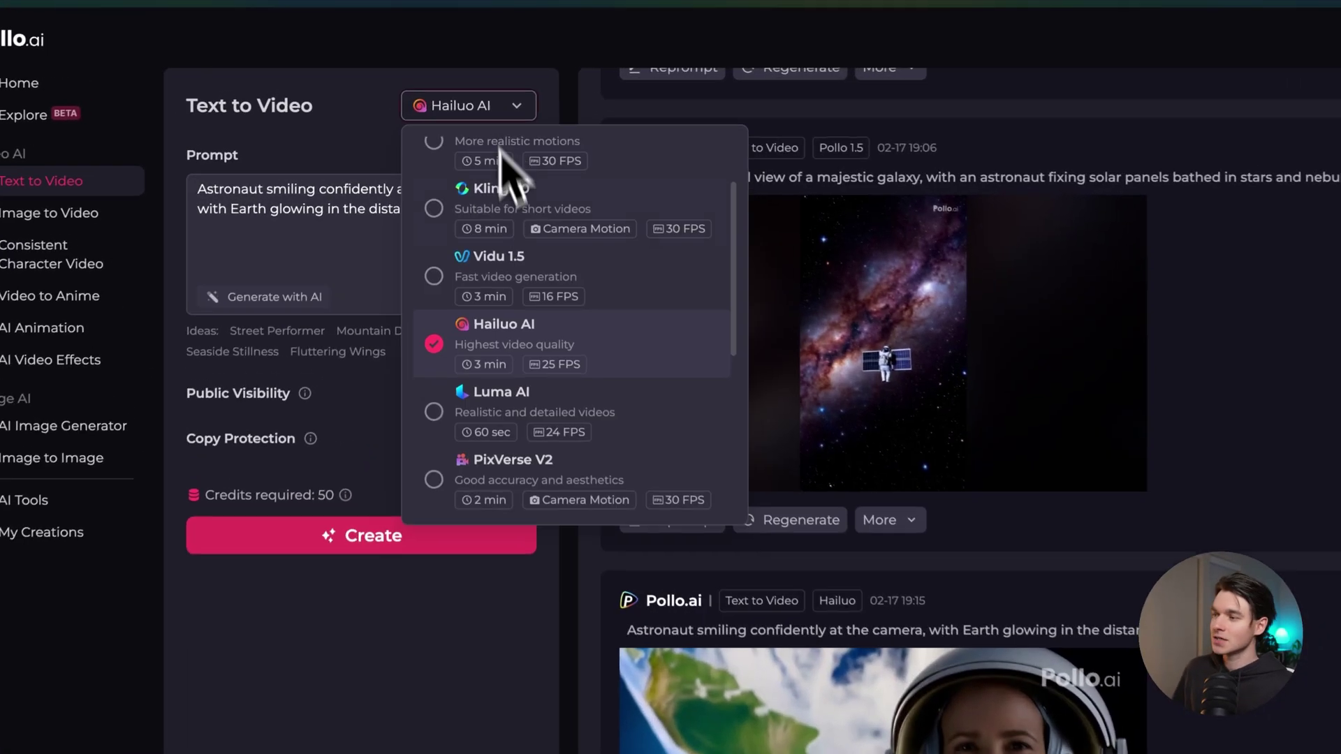
pyautogui.scroll(-3, 606, 467)
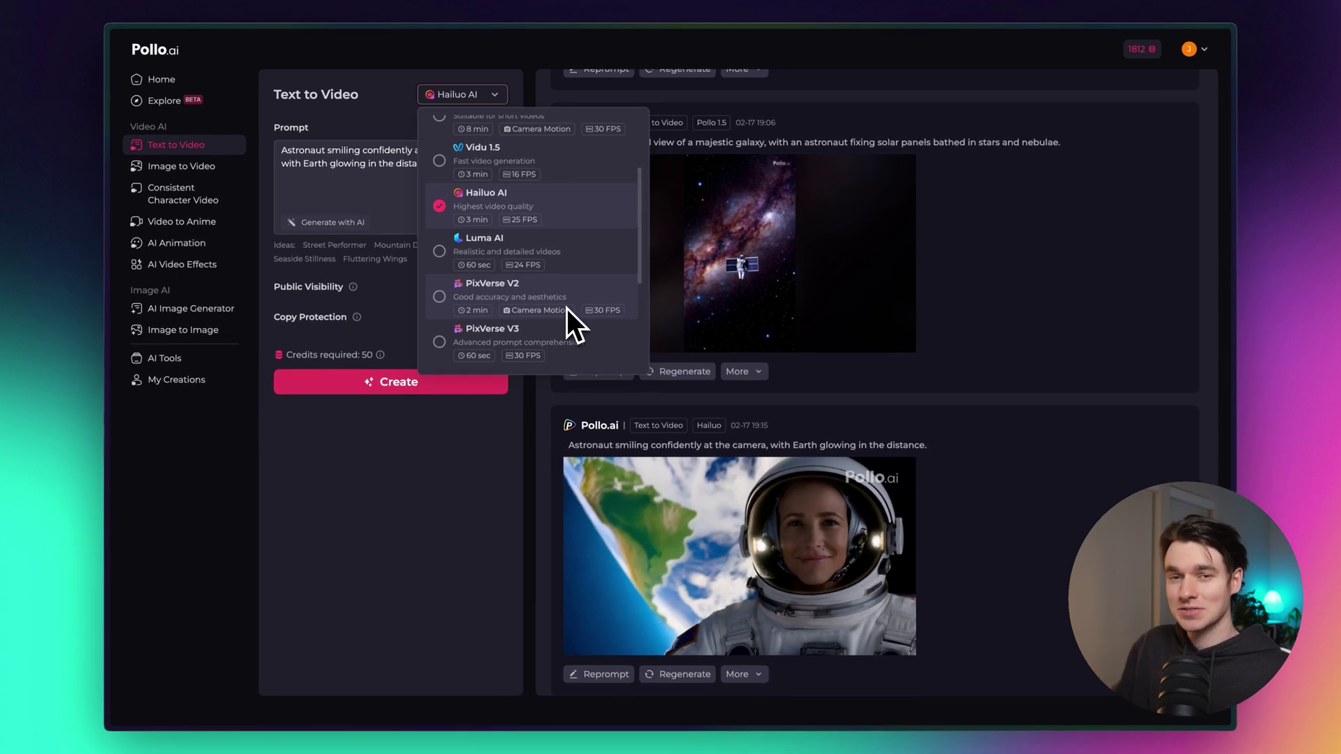
pyautogui.scroll(-3, 563, 297)
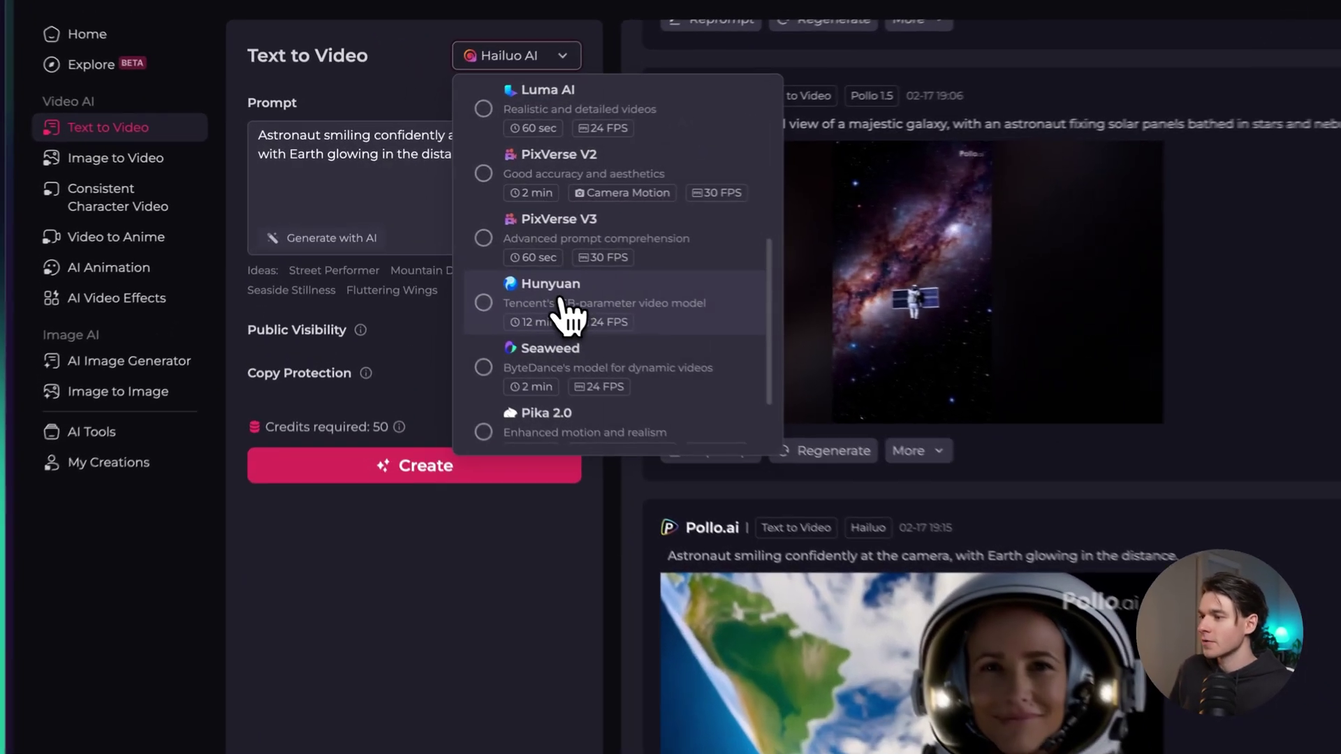
pyautogui.click(489, 273)
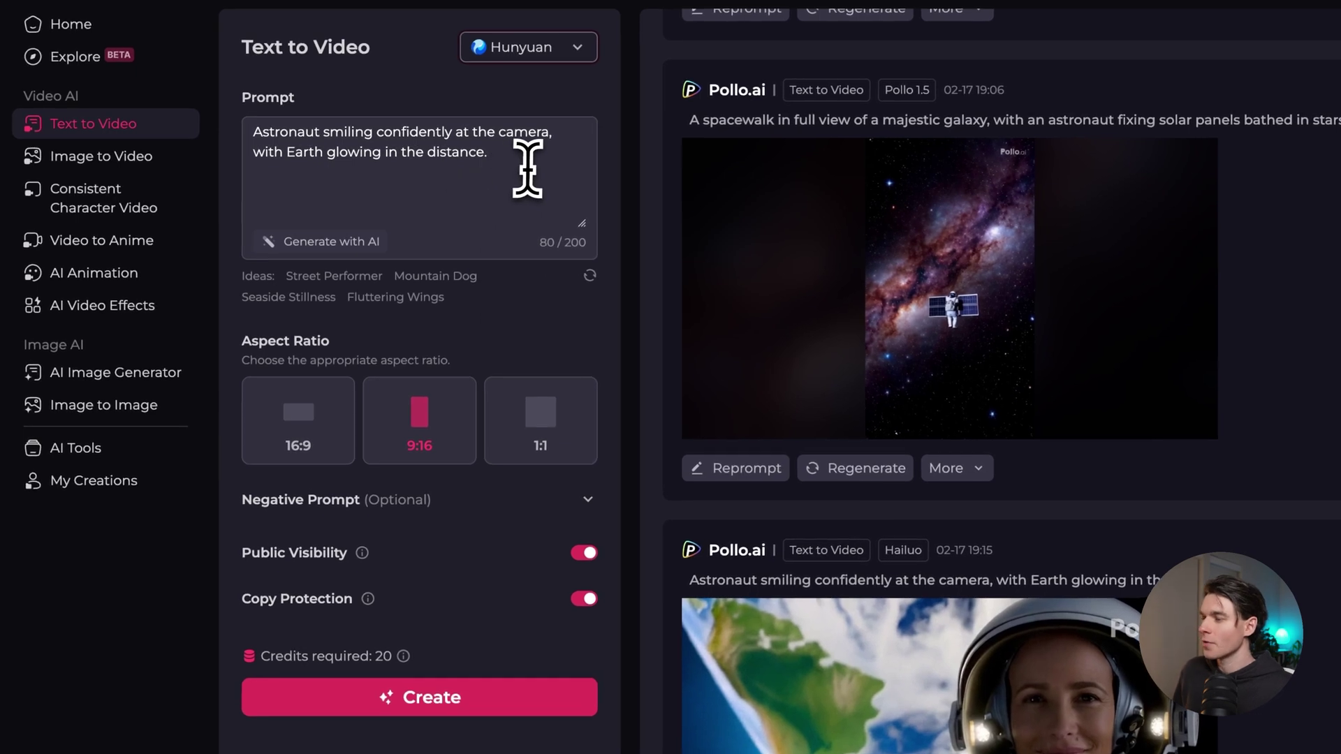
pyautogui.moveTo(529, 163); pyautogui.dragTo(256, 139)
pyautogui.press('BackSpace')
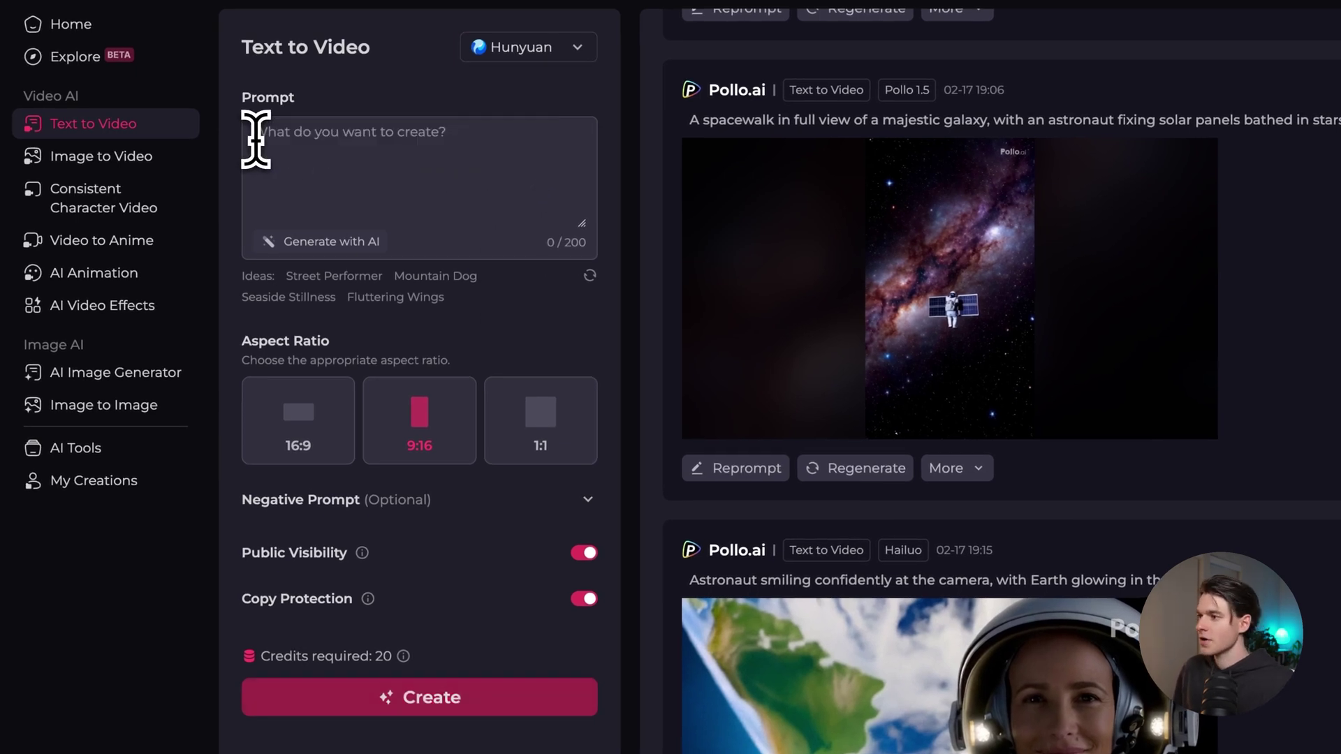
# - Get AI prompt suggestions from 'Puppy running in a field of flowers'
pyautogui.click(334, 241)
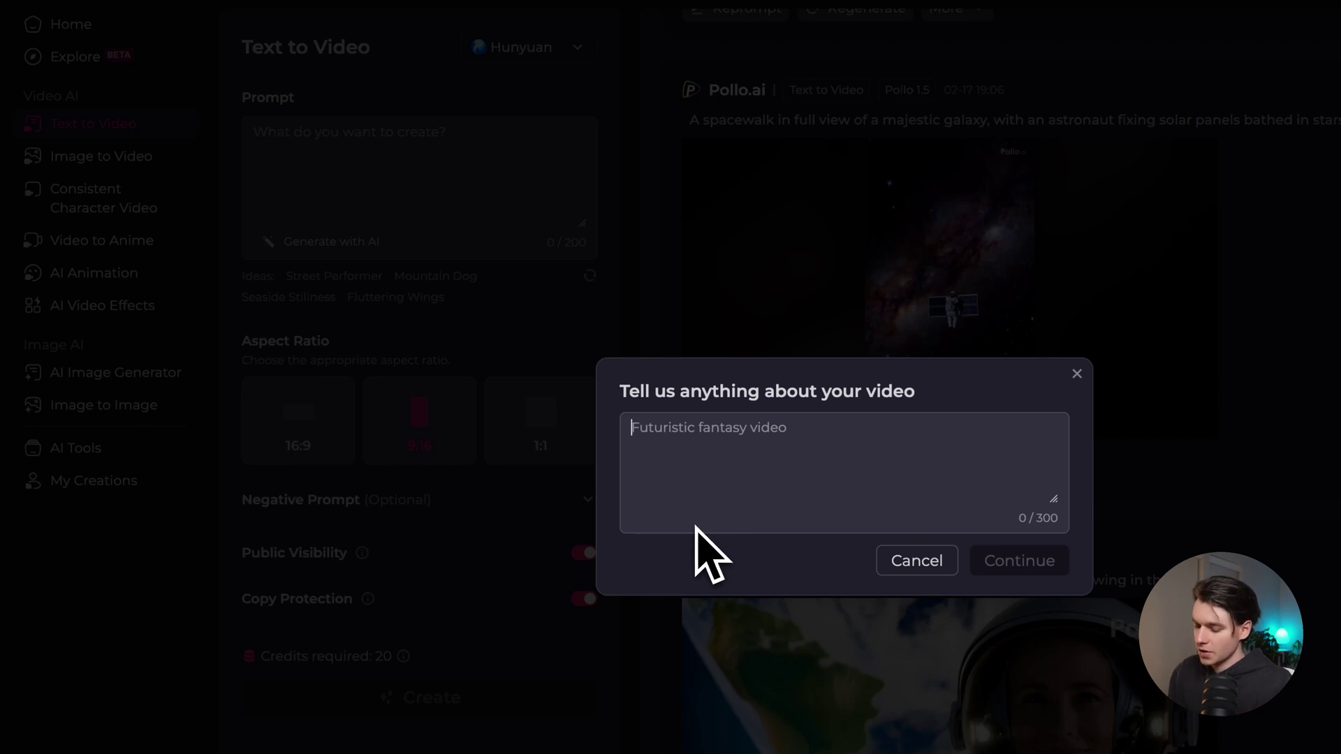
pyautogui.write('P')
pyautogui.press('BackSpace')
pyautogui.write('Pu')
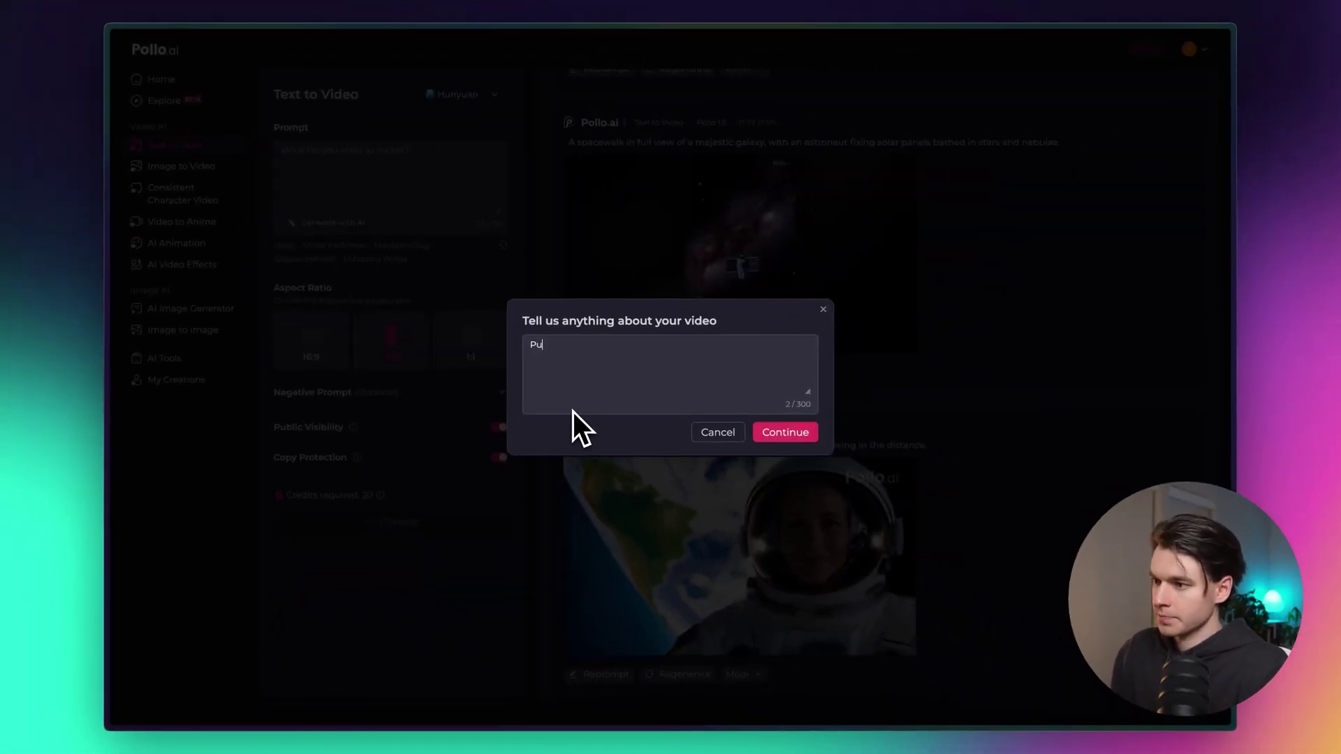
pyautogui.write('ppy')
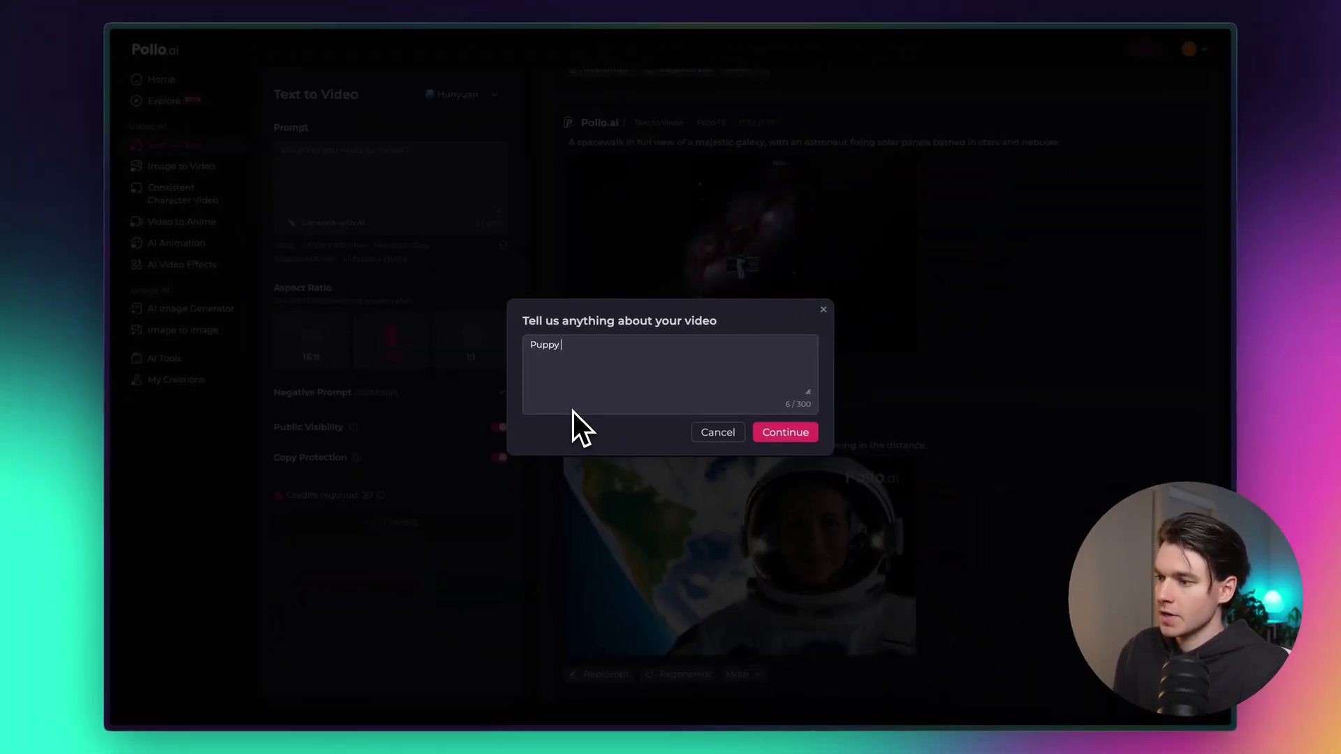
pyautogui.write(' runni')
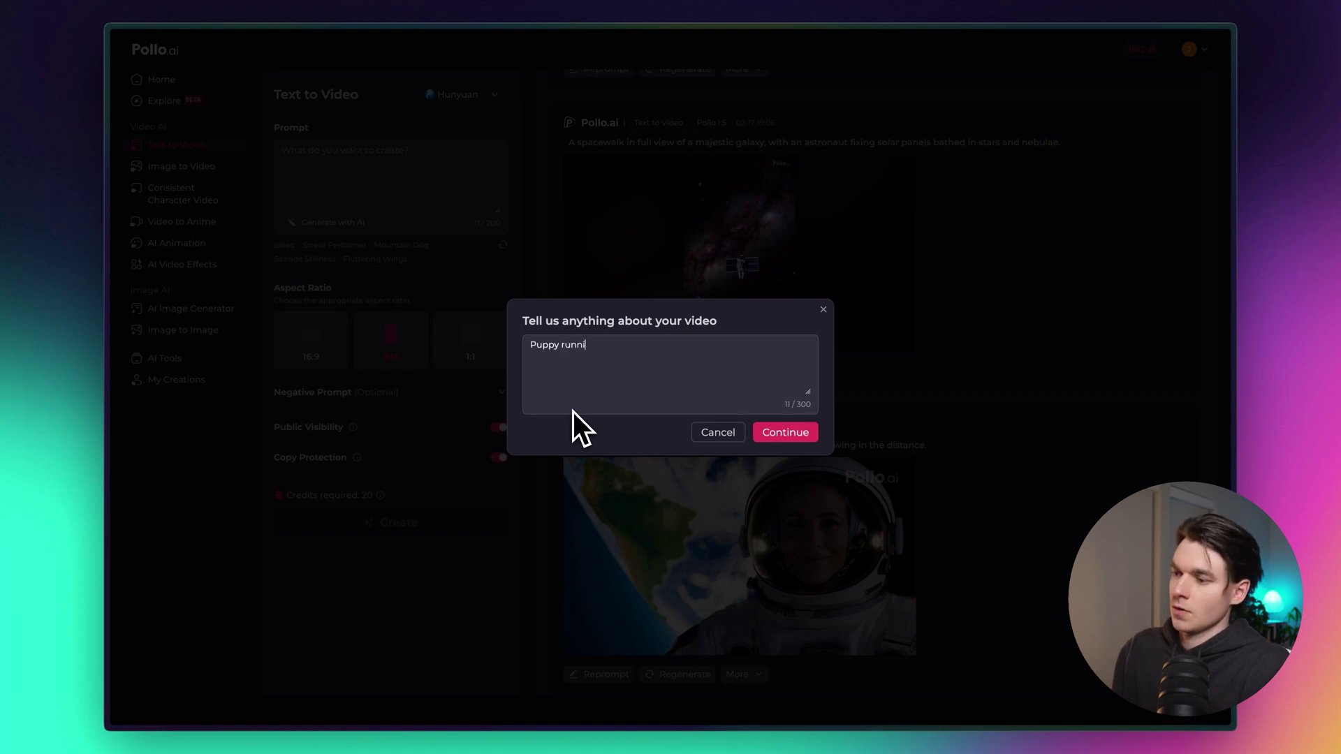
pyautogui.write('ng in a field of flowers')
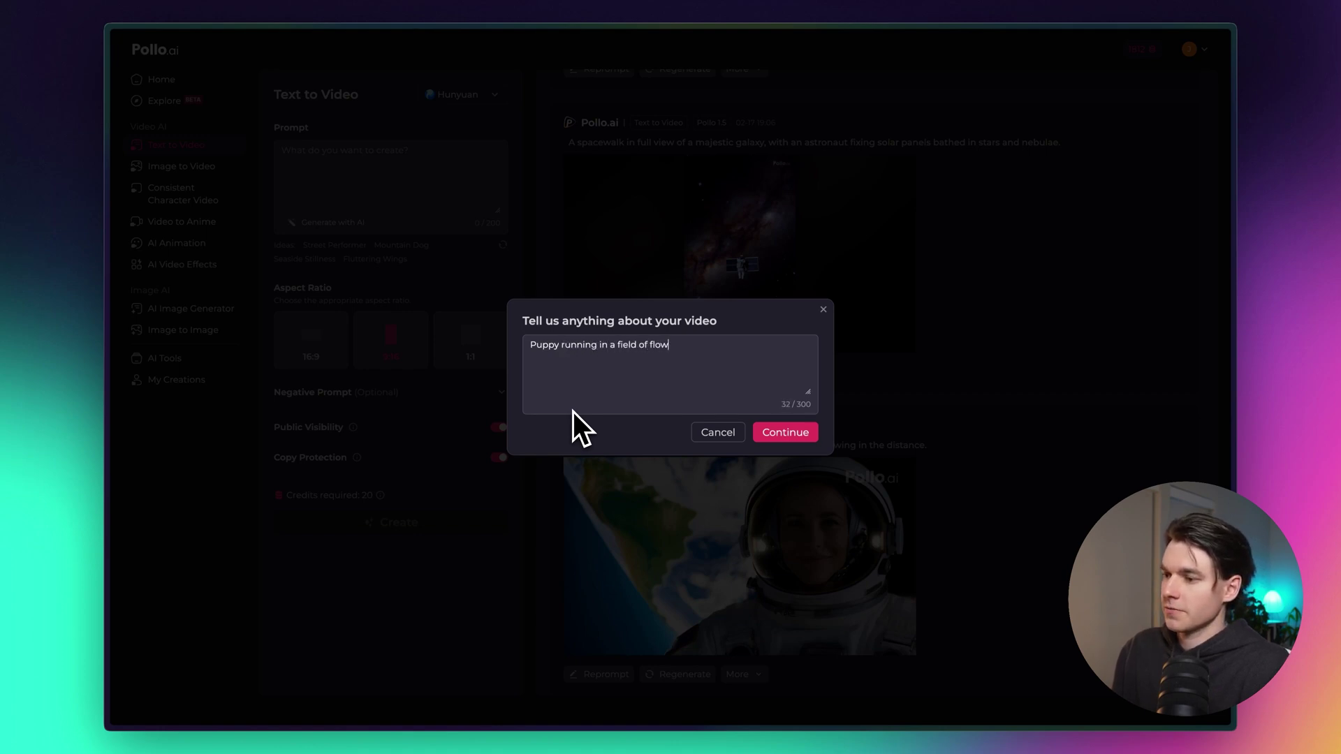
pyautogui.click(786, 432)
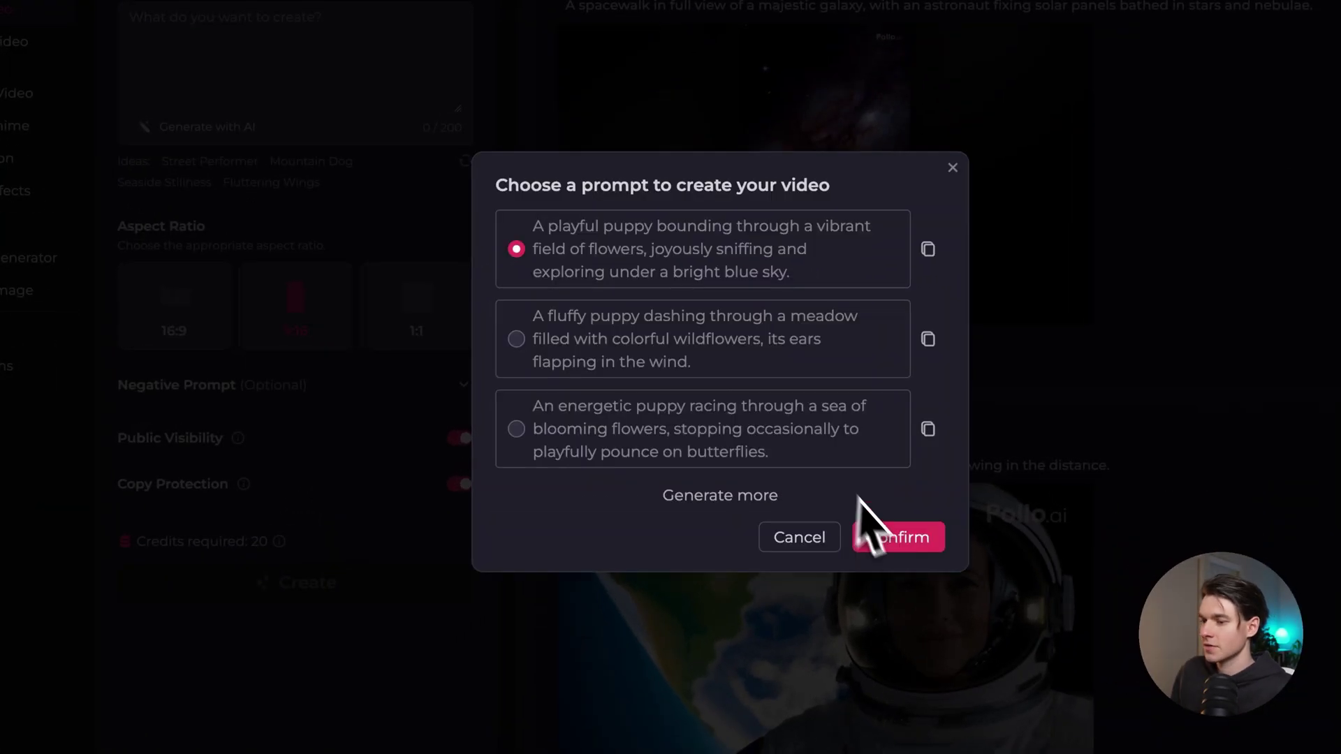
# - Use the first puppy prompt, set 16:9 widescreen, and create the Hunyuan video
pyautogui.click(881, 534)
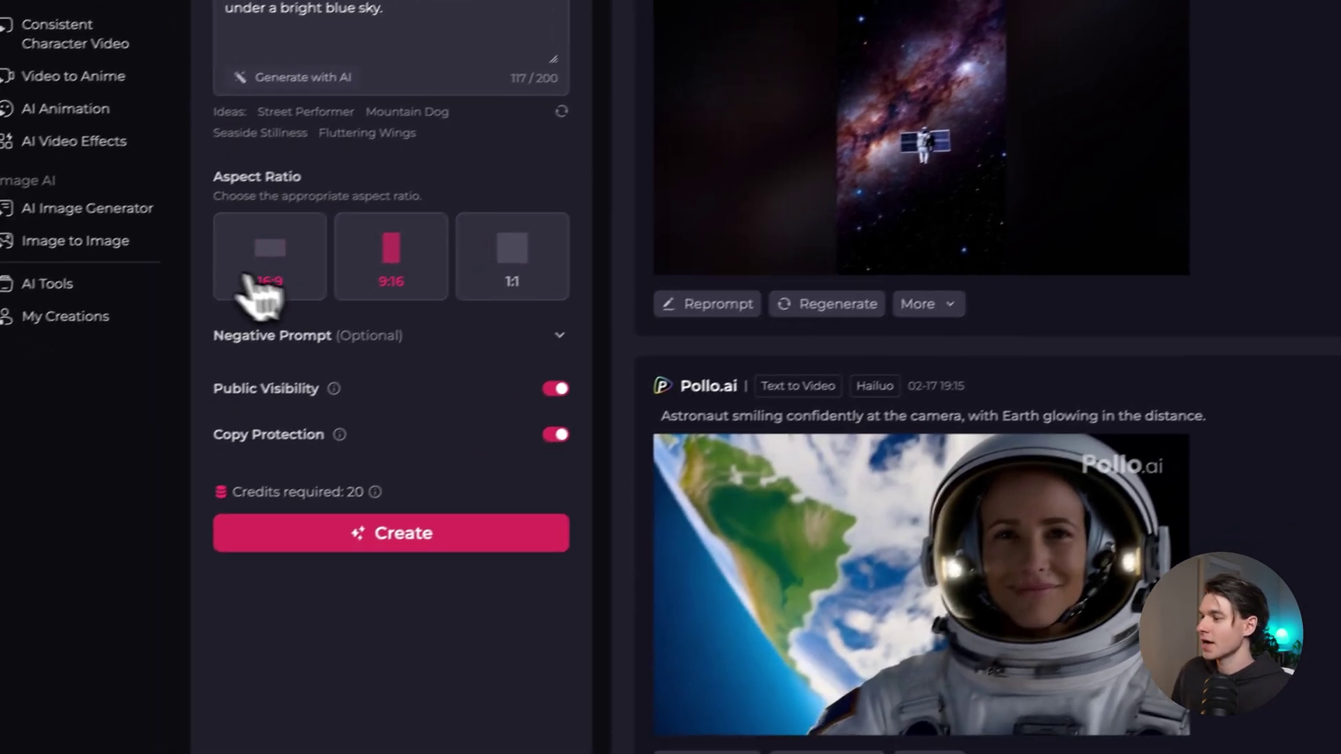
pyautogui.click(173, 299)
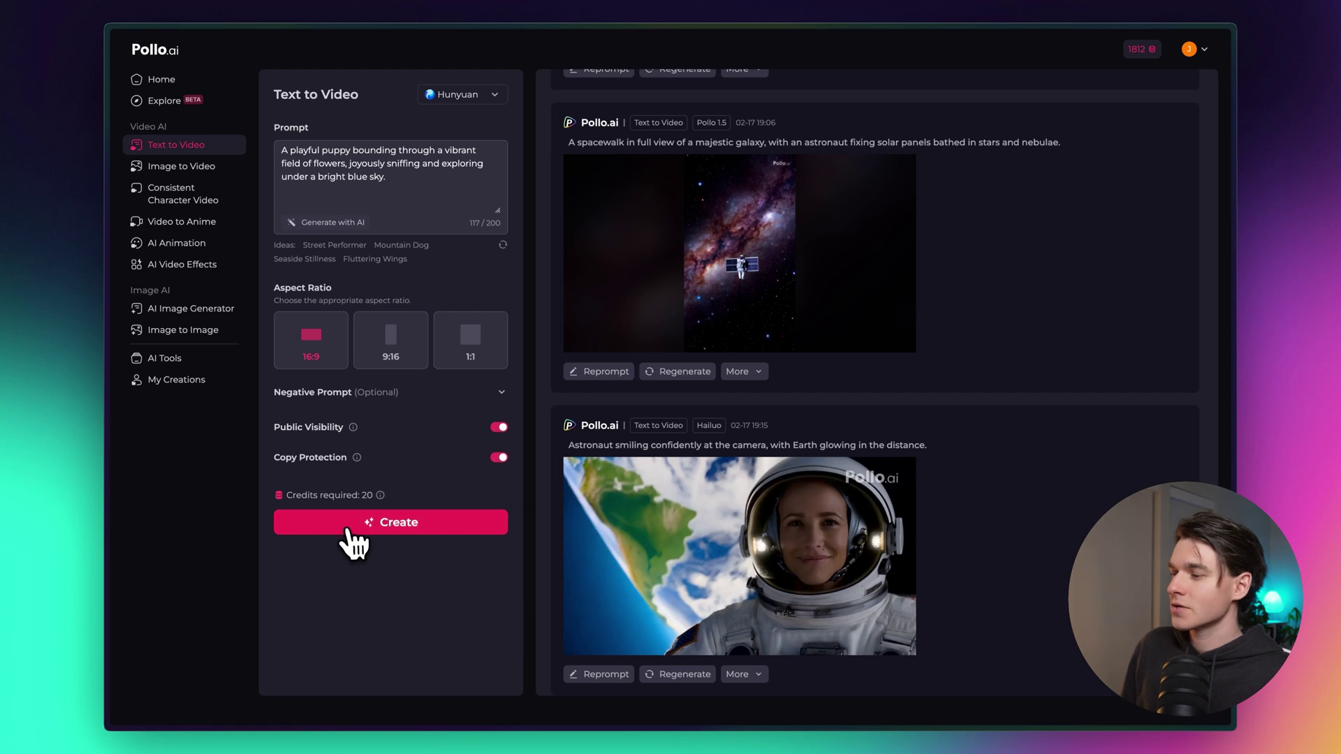
pyautogui.click(361, 531)
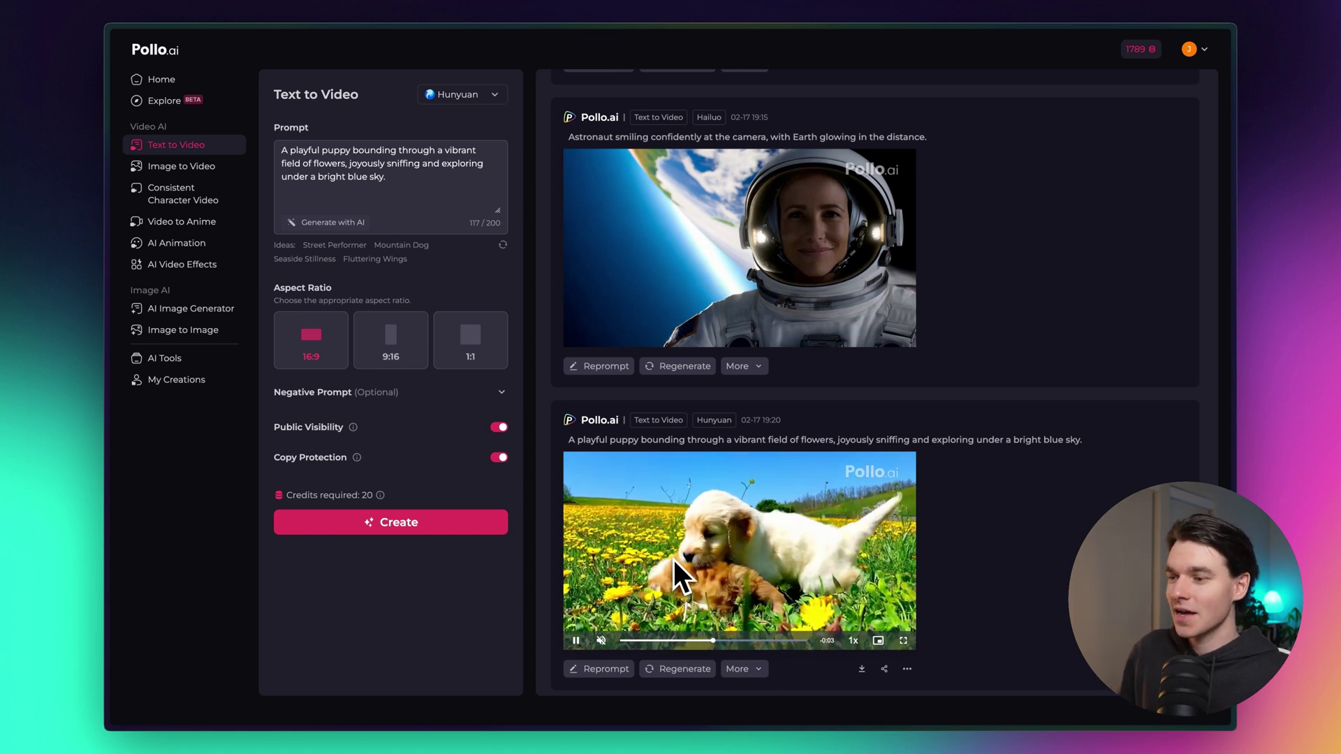
# - Pause, rewind and replay the earlier fisherman clip
pyautogui.moveTo(713, 365)
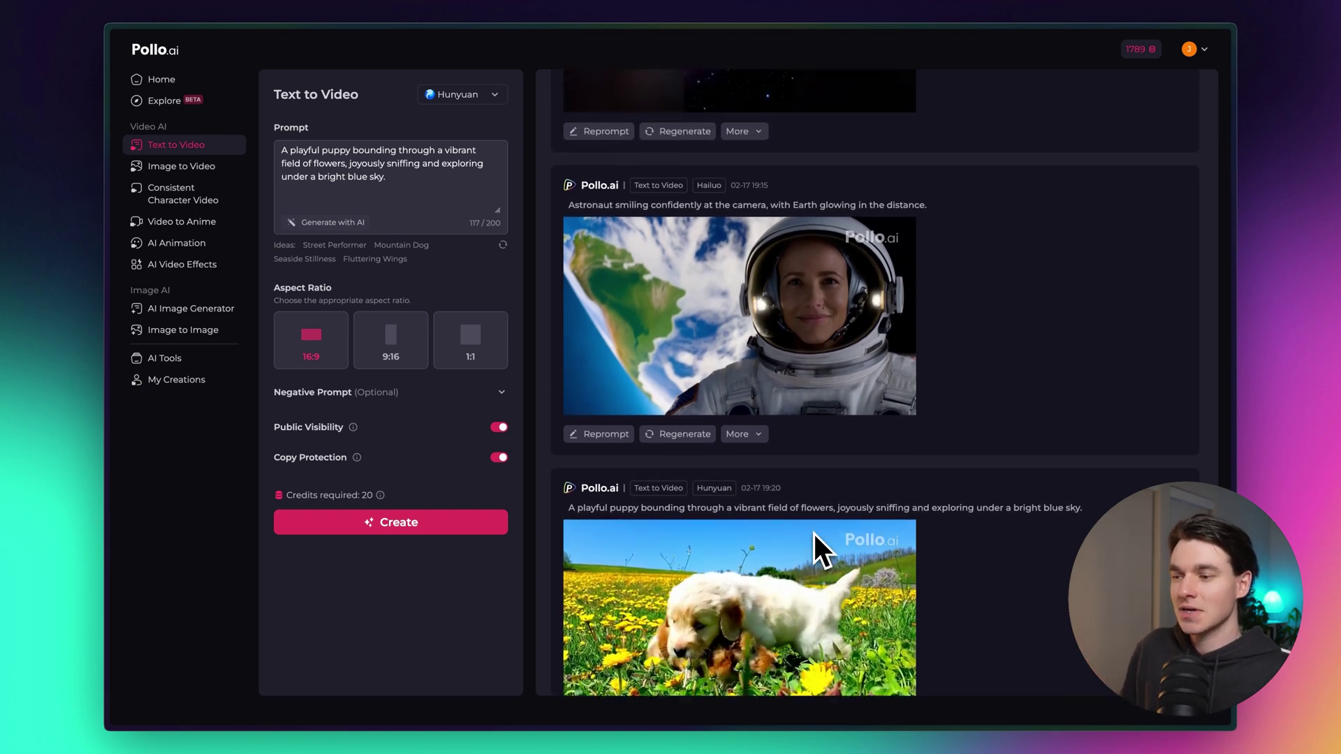
pyautogui.scroll(8, 814, 533)
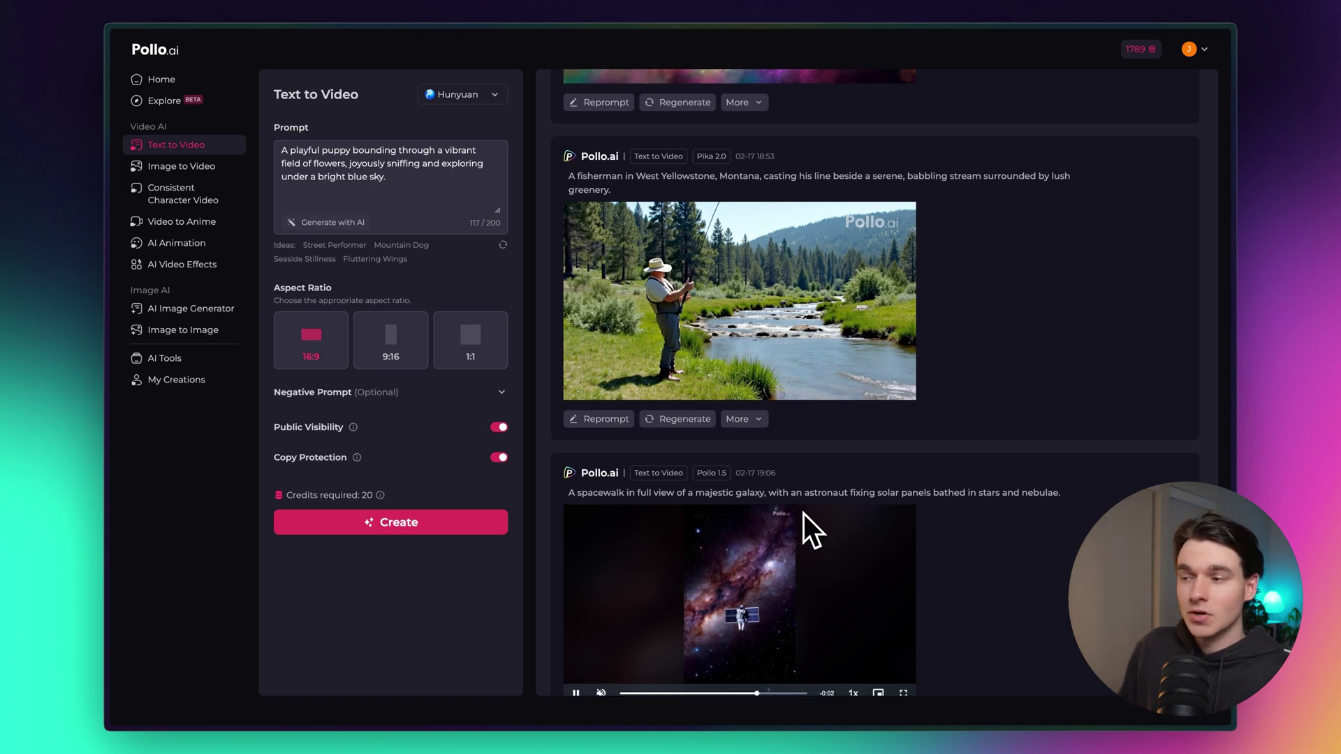
pyautogui.scroll(-1, 803, 514)
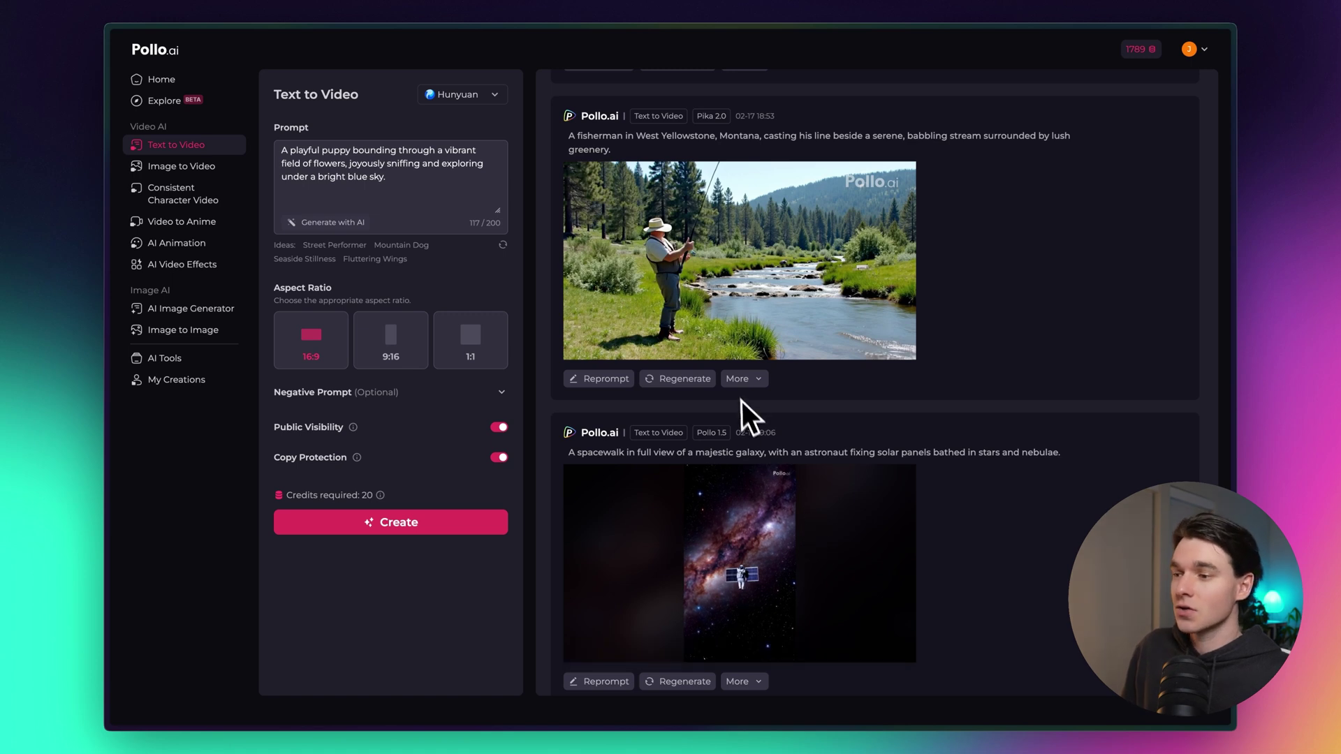
pyautogui.moveTo(743, 386)
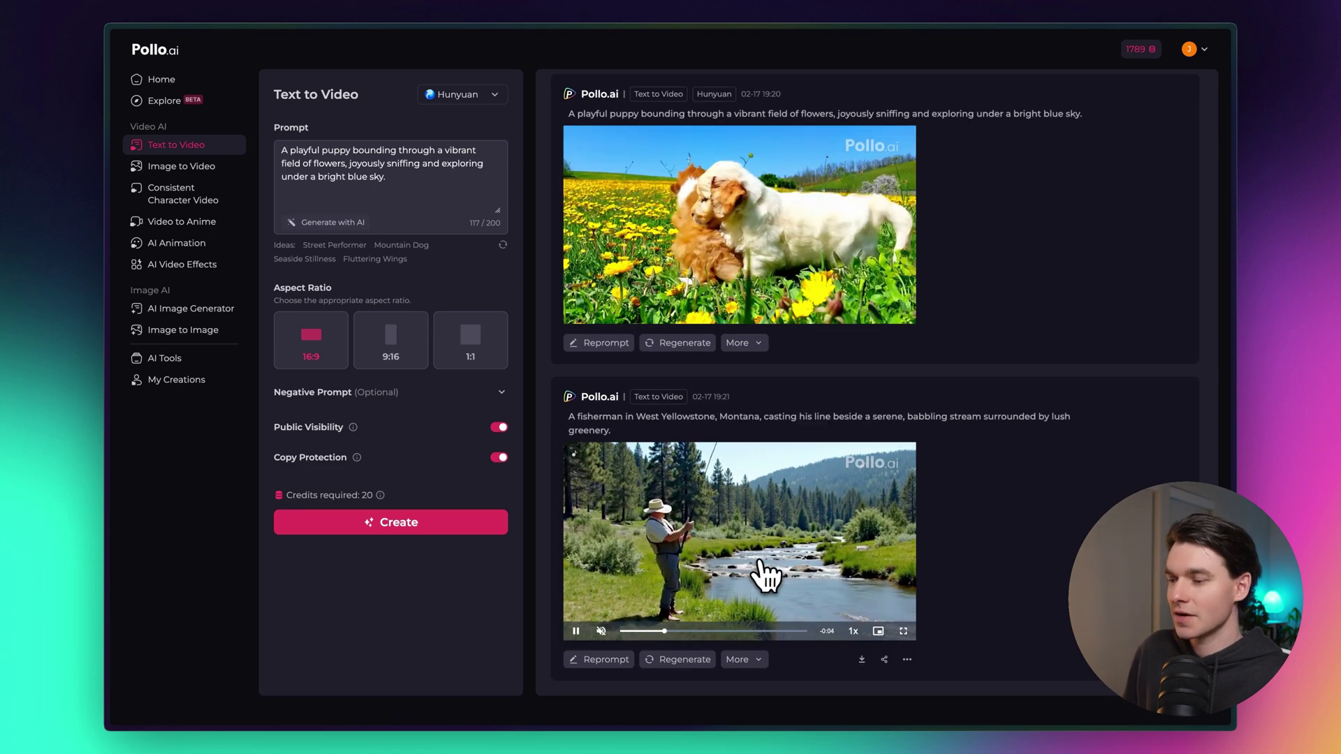
pyautogui.click(578, 632)
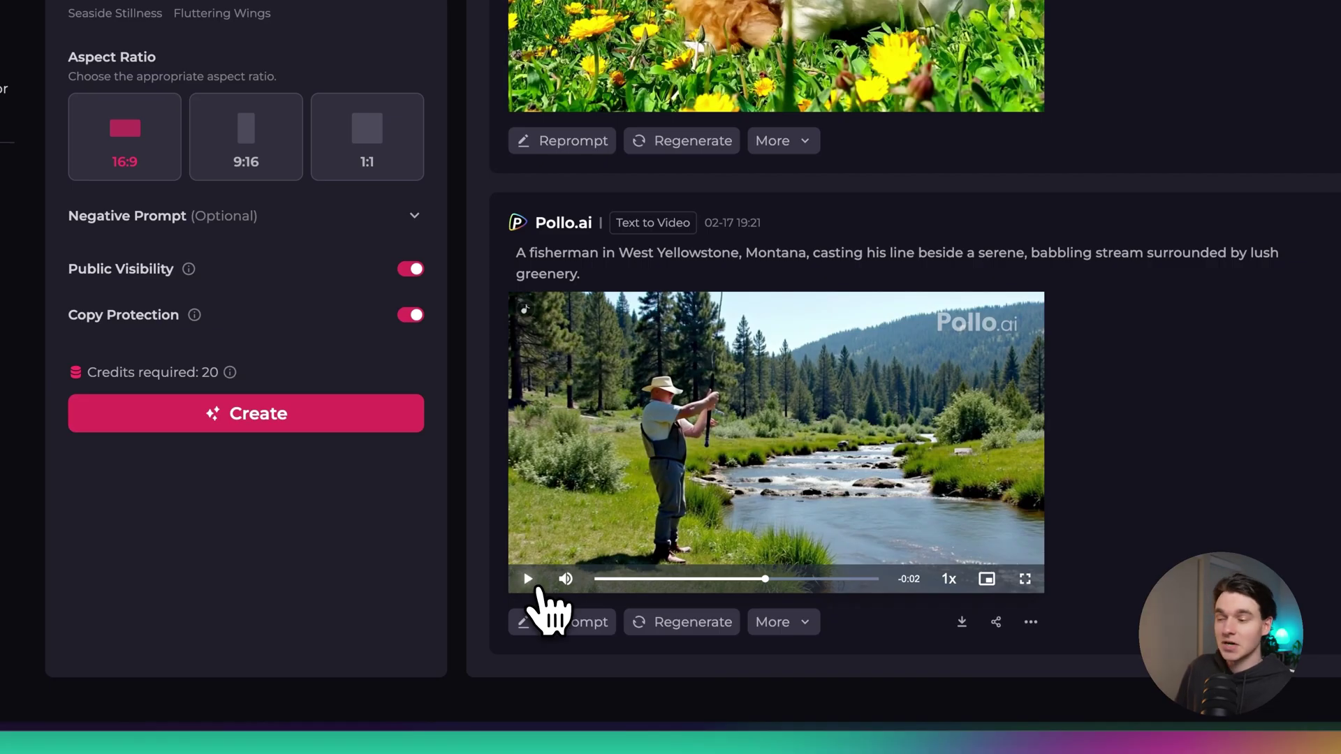
pyautogui.click(654, 579)
pyautogui.click(529, 579)
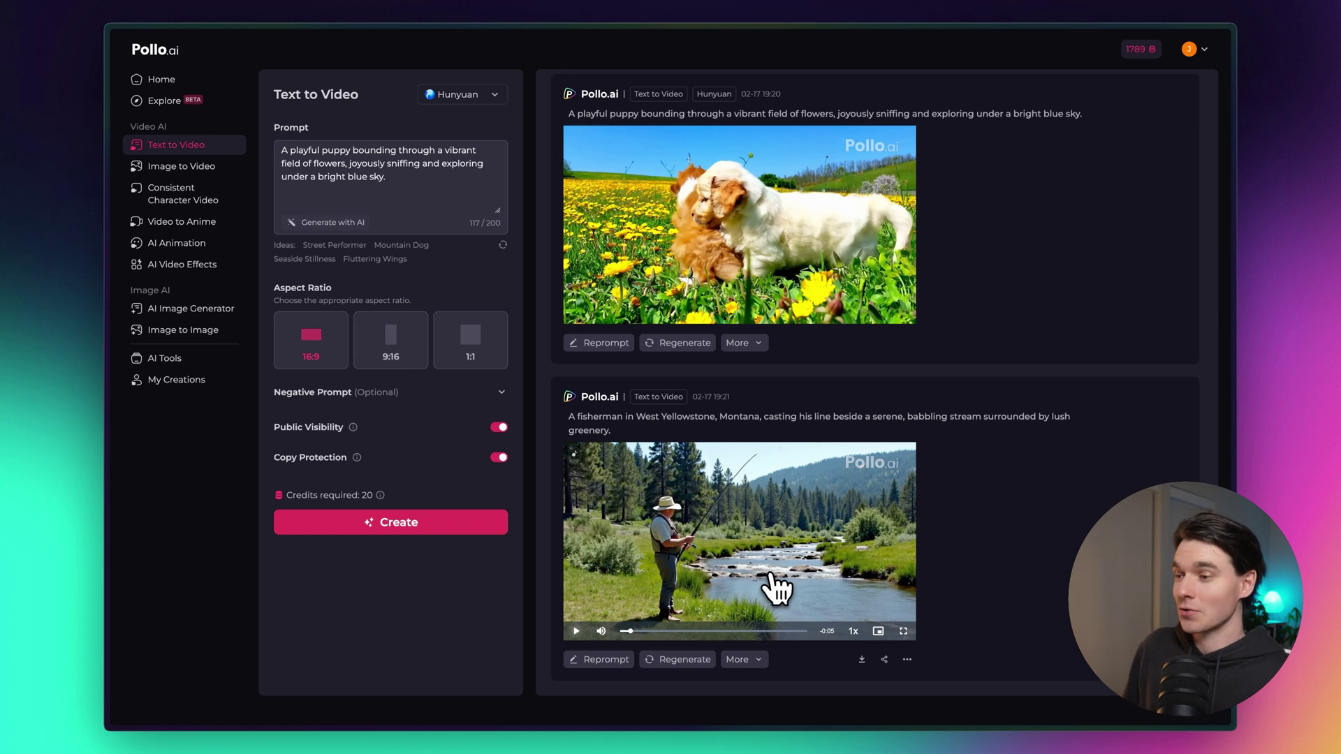
# - Scroll up to the puppy clip and open its More options menu
pyautogui.scroll(3, 782, 576)
pyautogui.scroll(1, 765, 520)
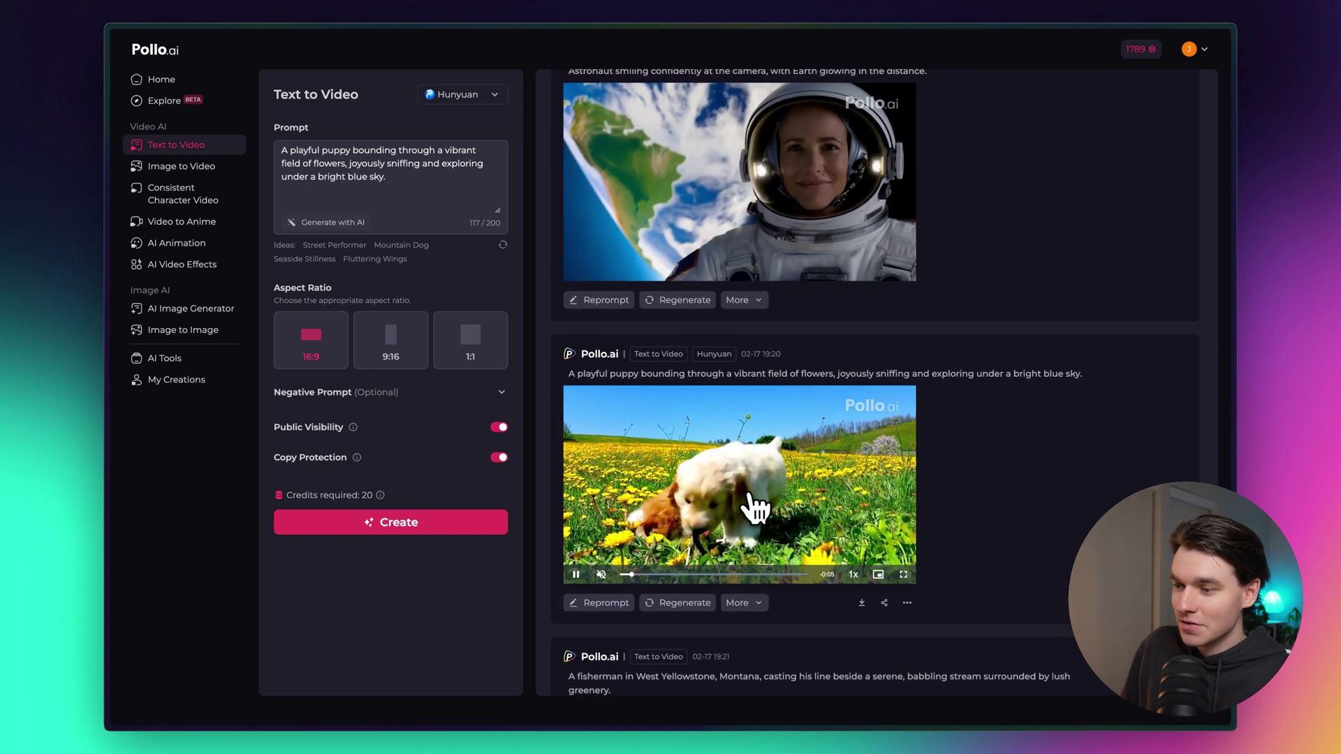
pyautogui.click(740, 603)
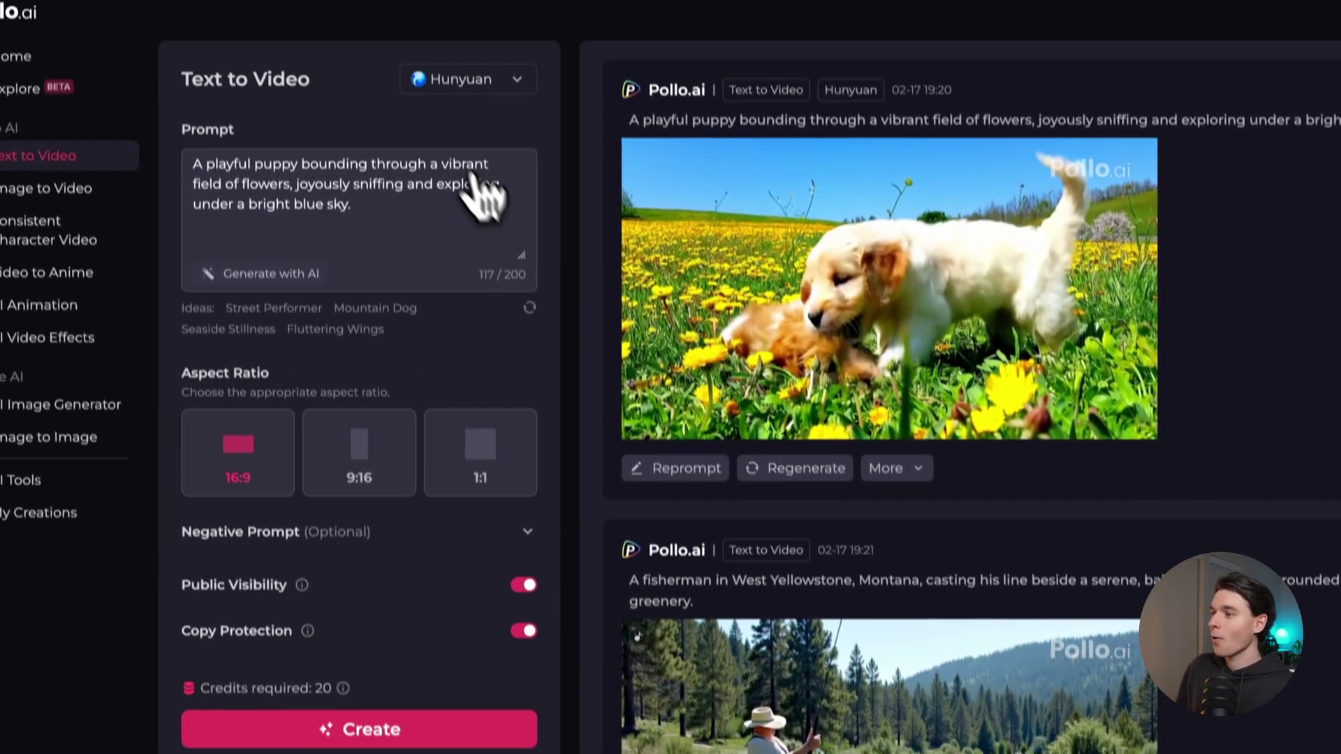
# - Switch the model to Pika 2.0 and delete the old puppy prompt
pyautogui.click(460, 91)
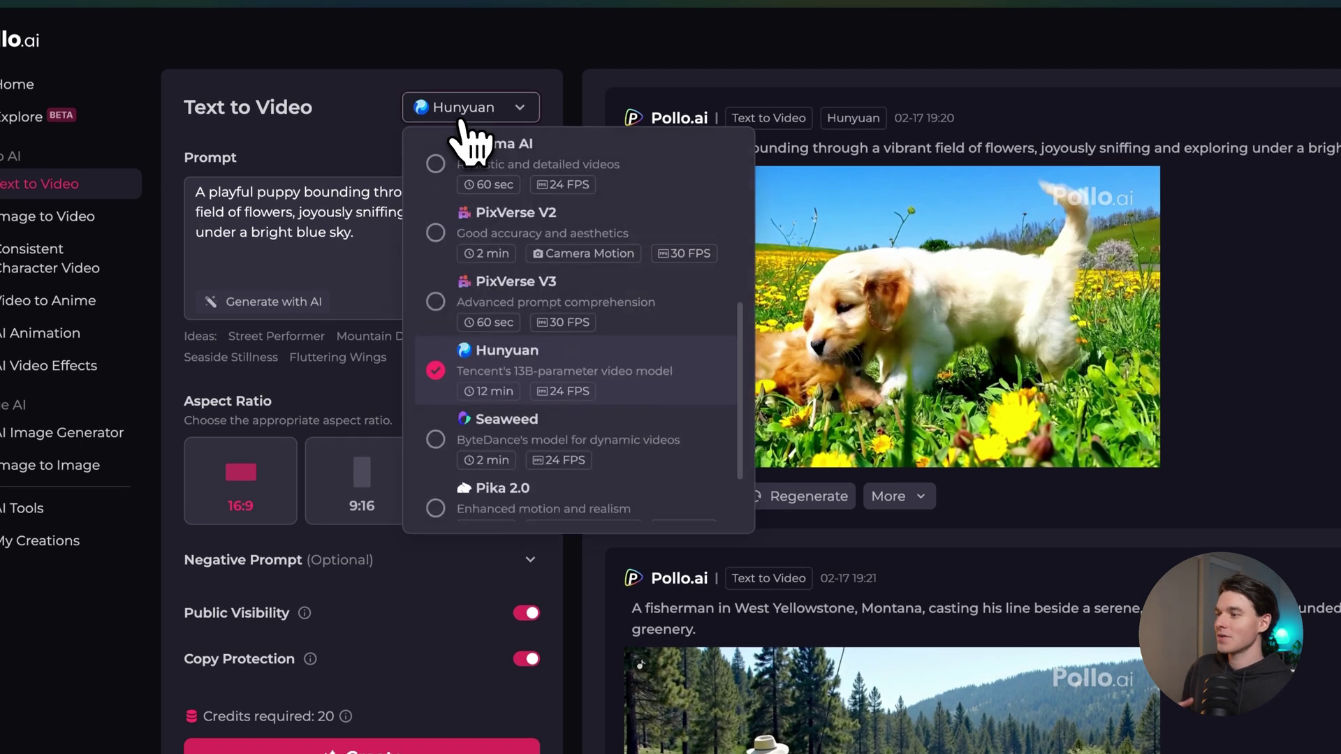
pyautogui.scroll(-1, 562, 419)
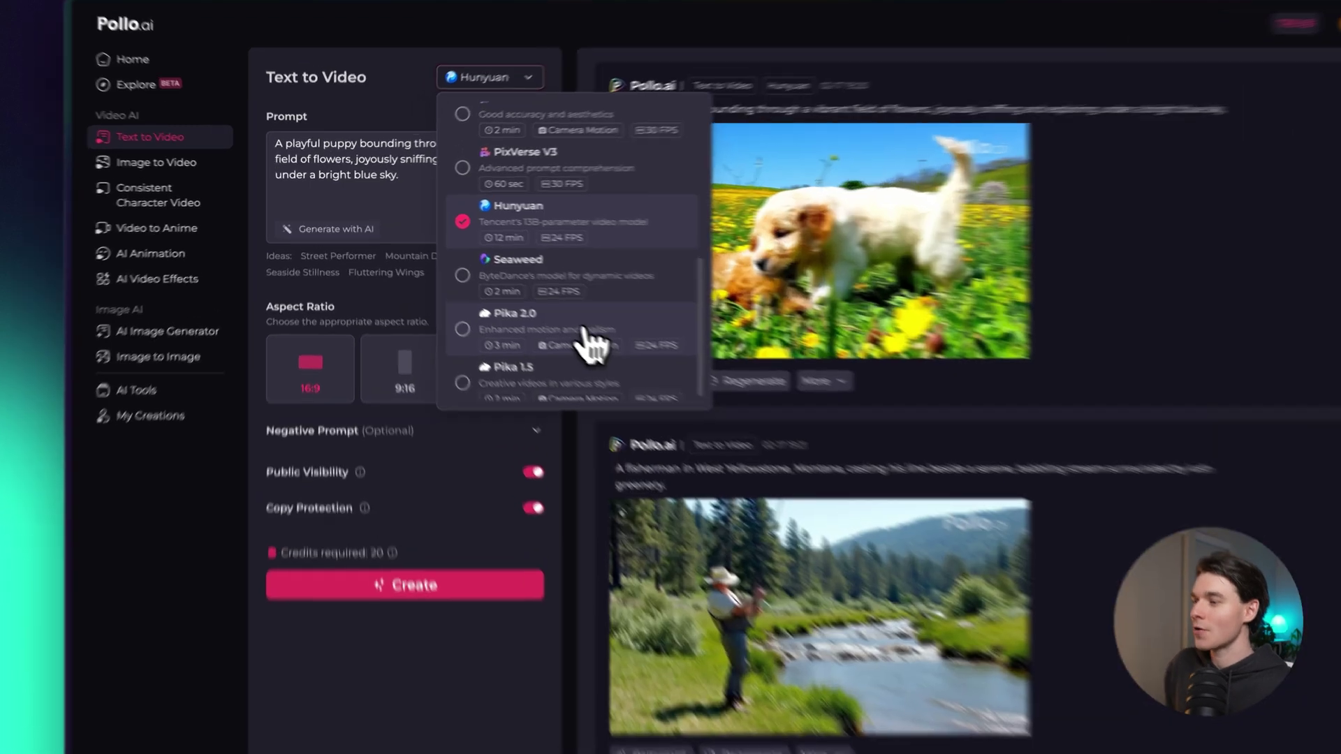
pyautogui.click(555, 325)
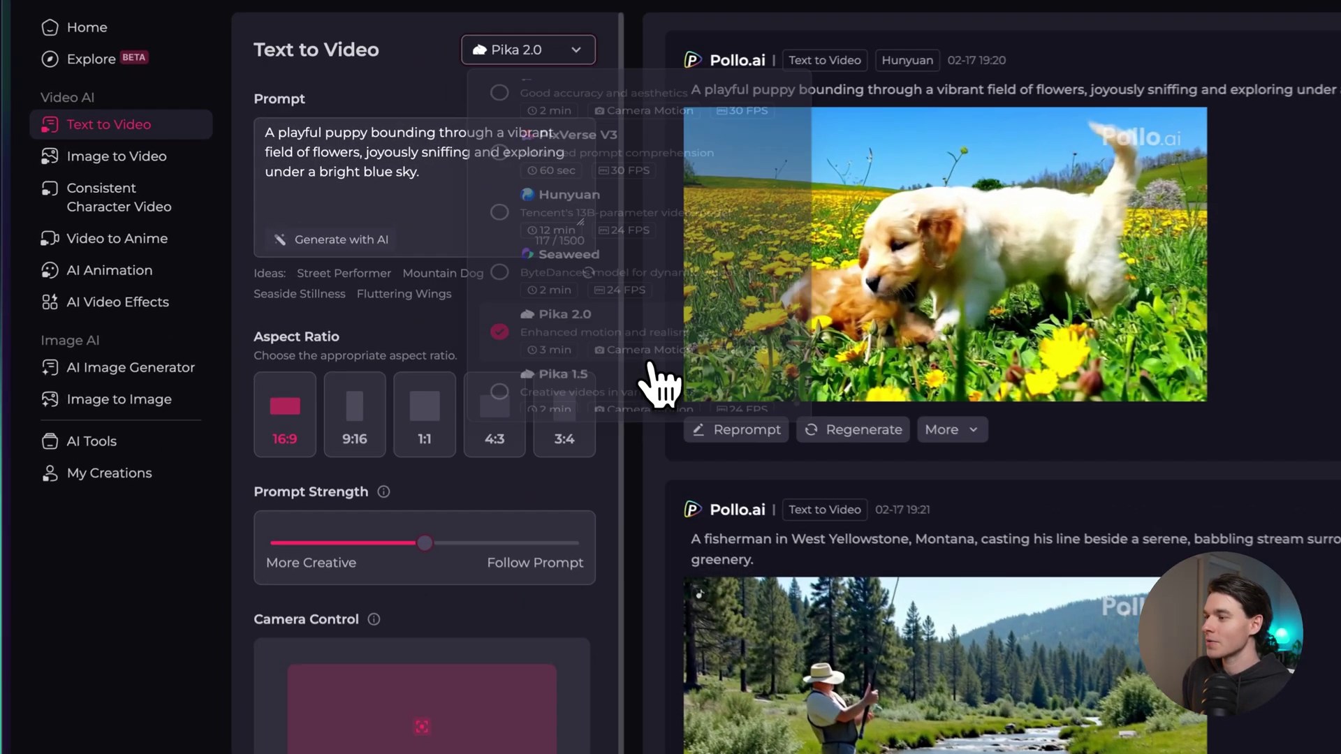
pyautogui.moveTo(431, 184); pyautogui.dragTo(233, 147)
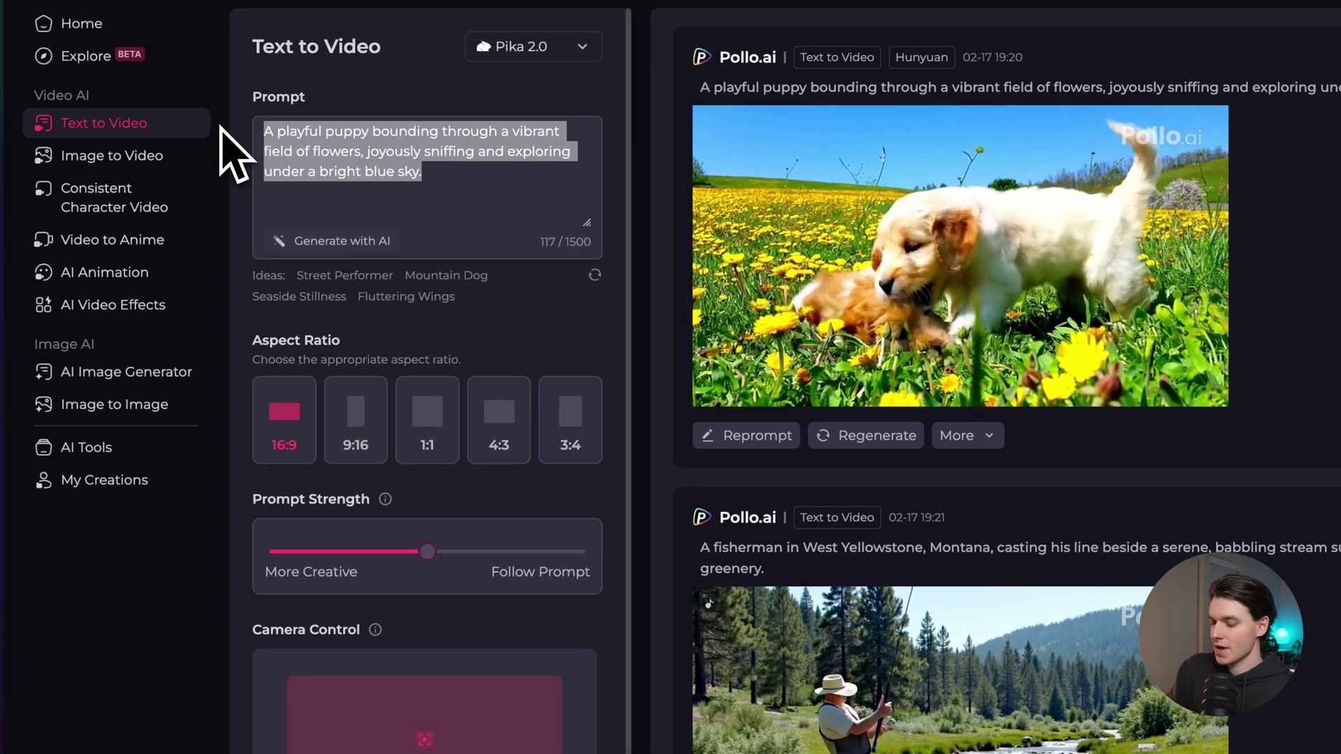
pyautogui.press('BackSpace')
# - Get AI prompt suggestions from a rainforest photosynthesis description
pyautogui.click(311, 241)
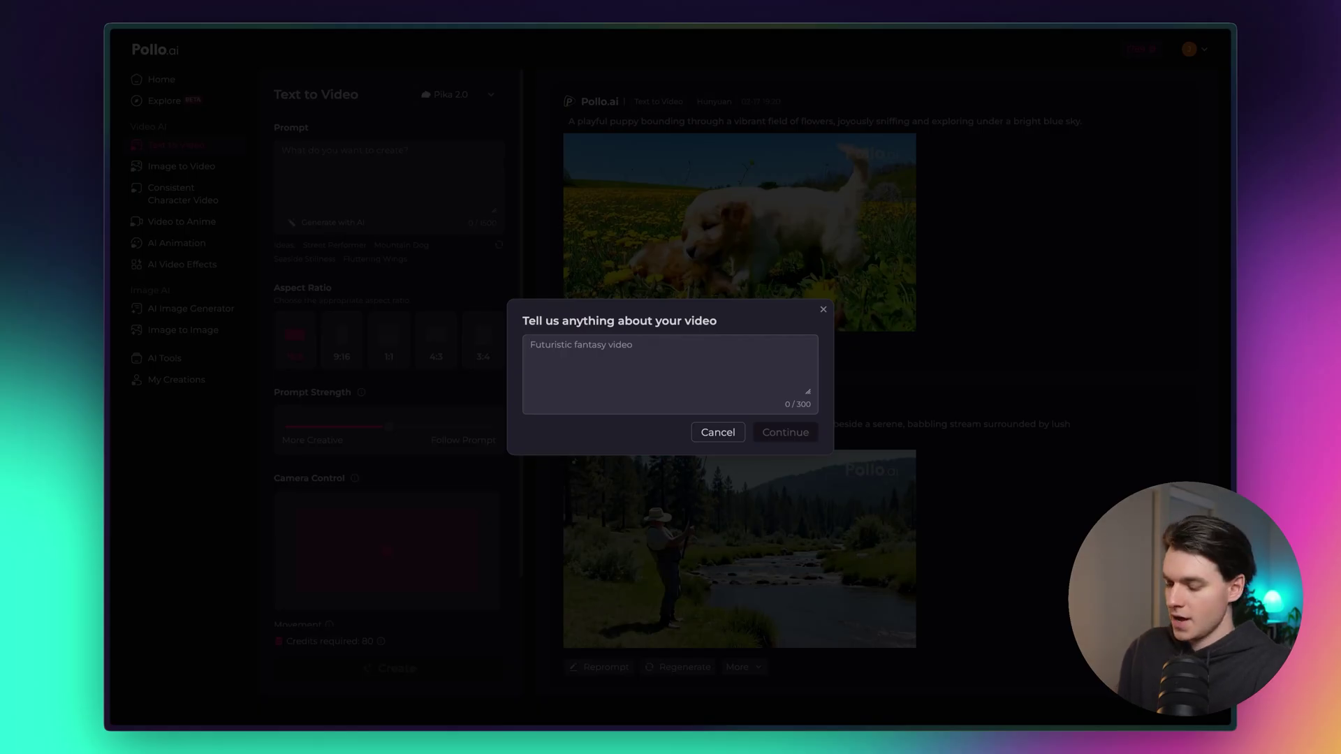
pyautogui.write('P')
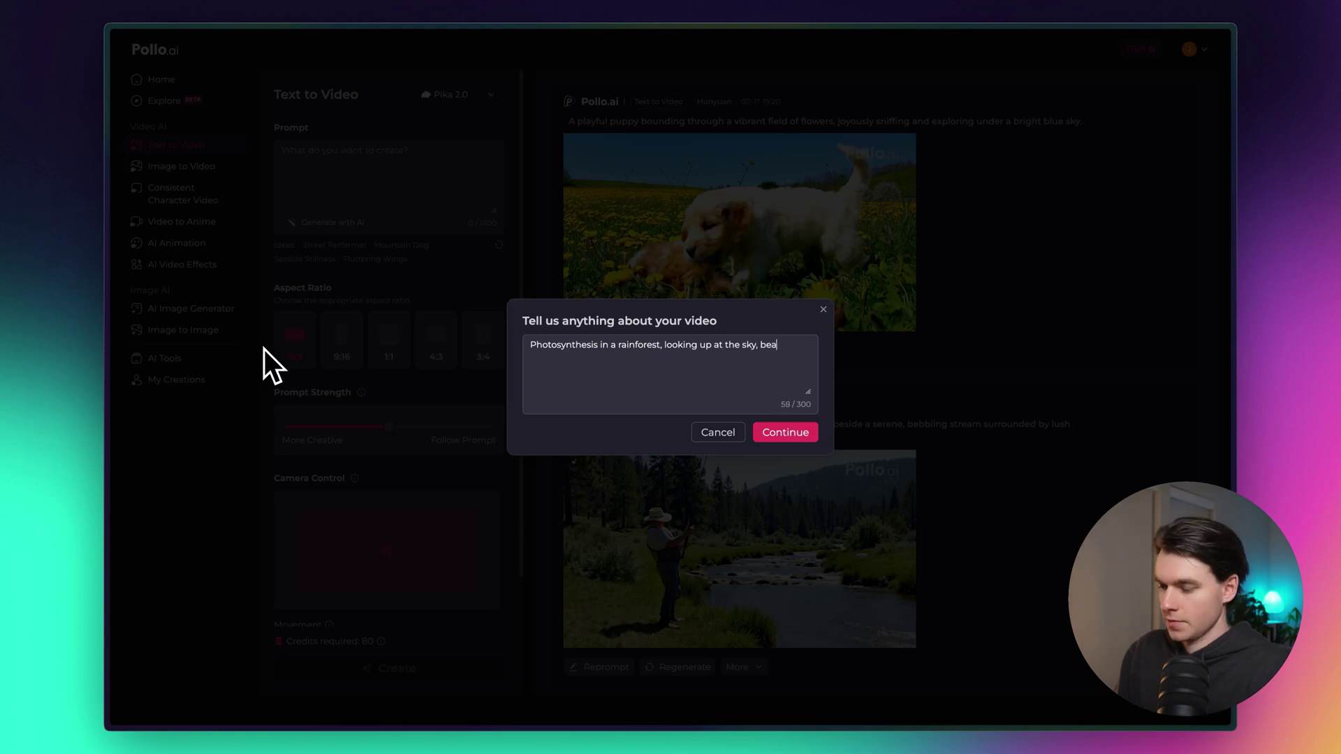
pyautogui.write('l')
pyautogui.click(772, 438)
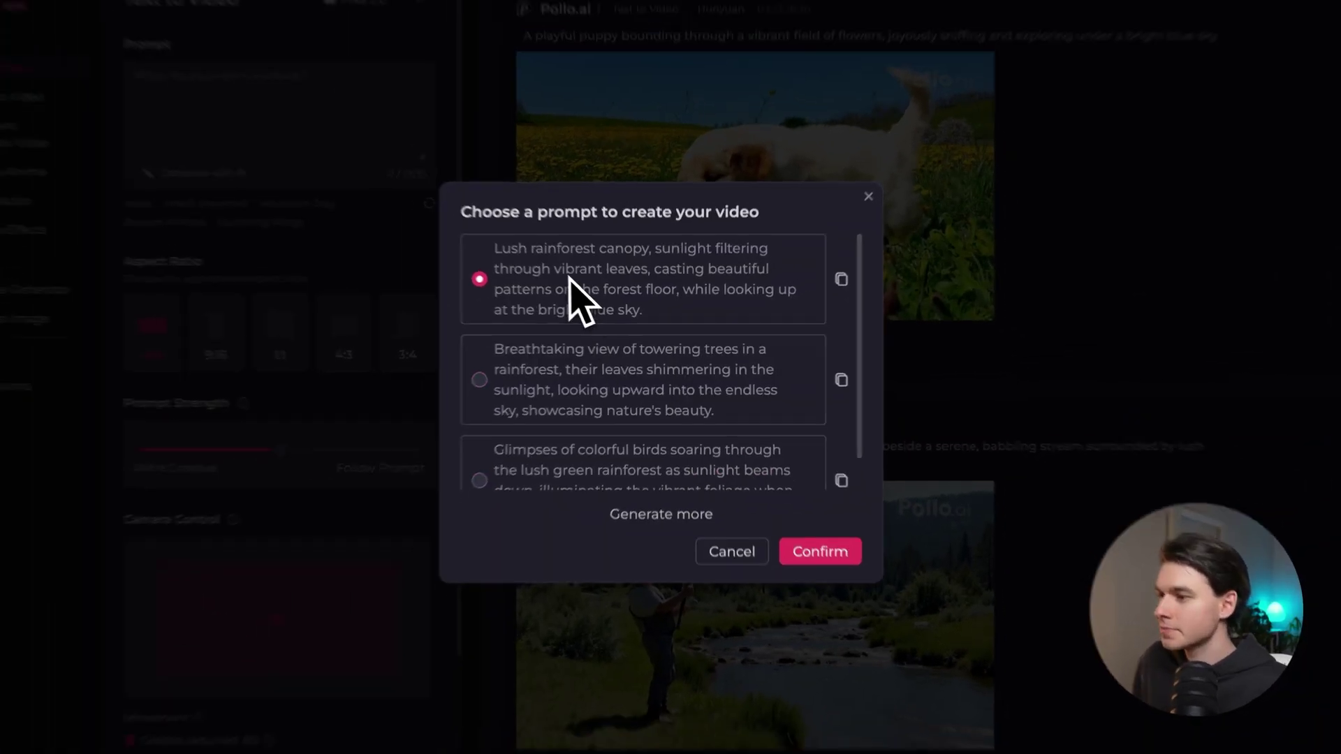
# - Fill the prompt box with the lush rainforest canopy suggestion and highlight its opening words
pyautogui.click(791, 507)
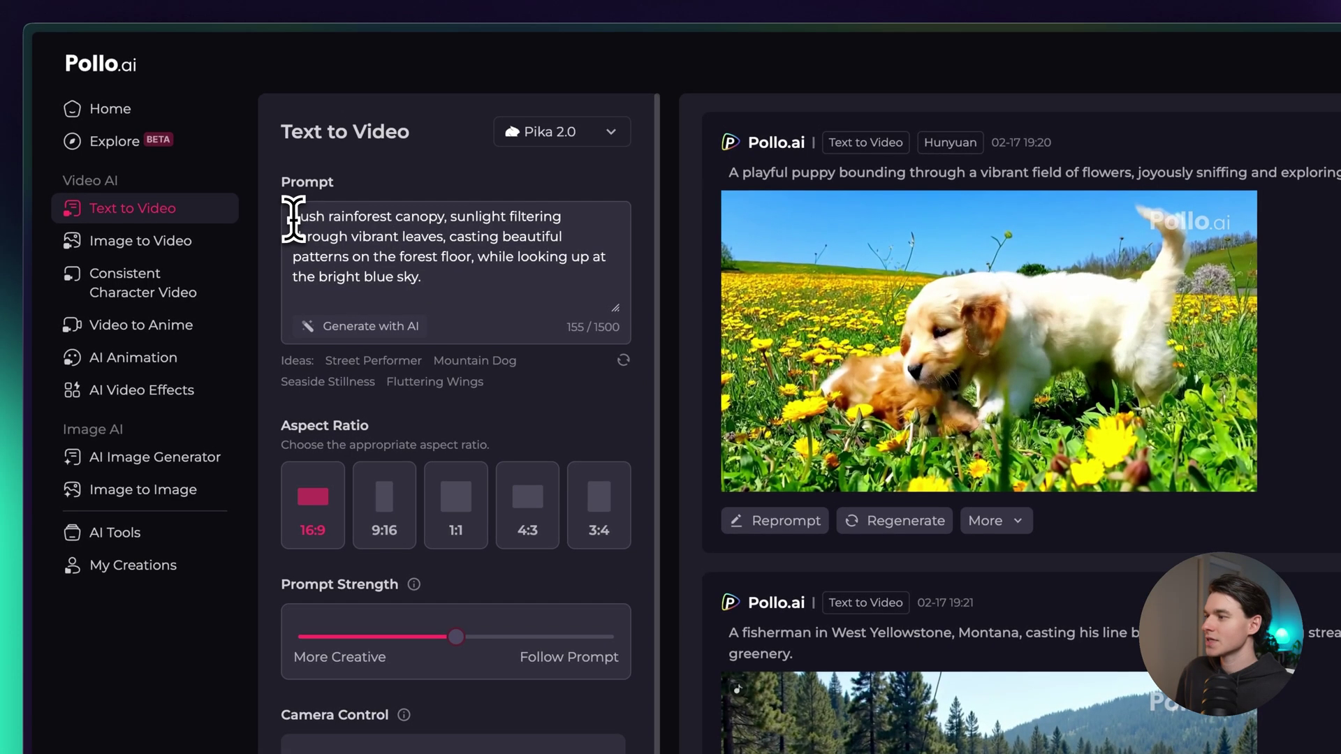
pyautogui.moveTo(136, 44); pyautogui.dragTo(193, 44)
pyautogui.moveTo(347, 211); pyautogui.dragTo(433, 241)
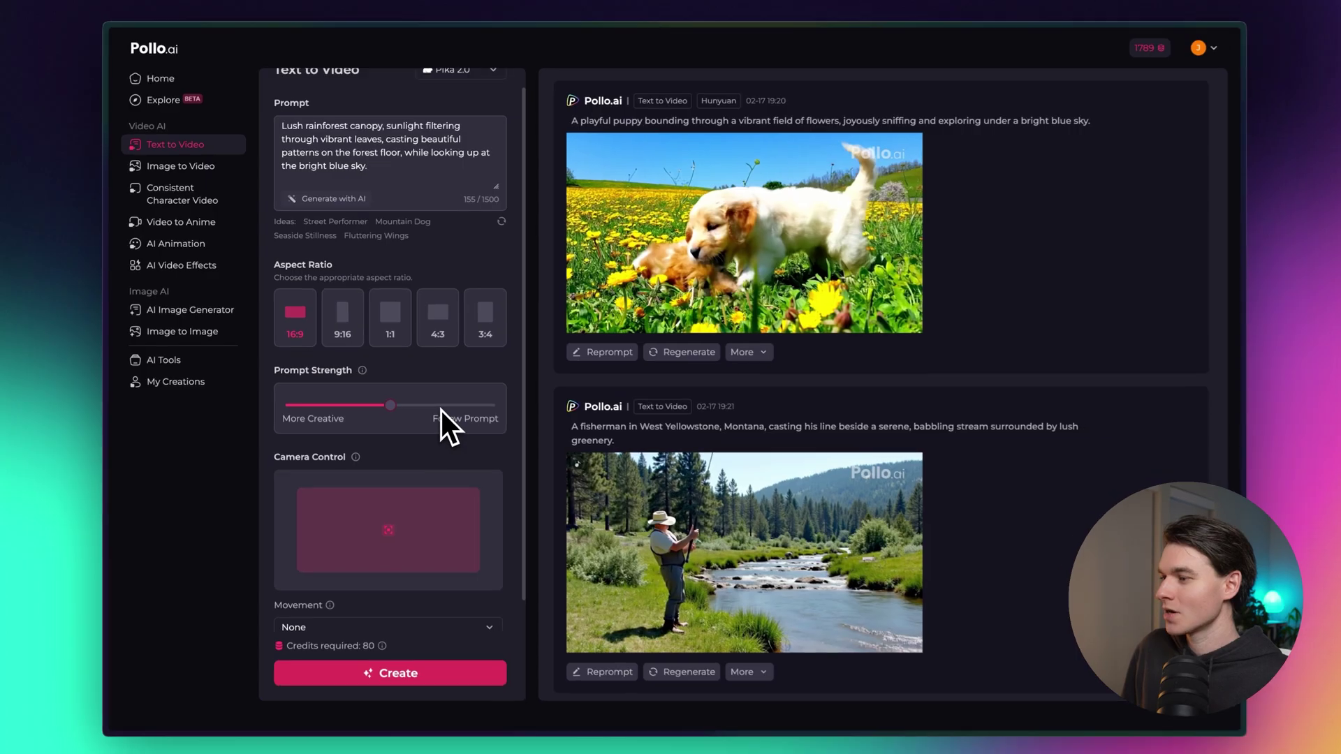
pyautogui.scroll(-2, 441, 410)
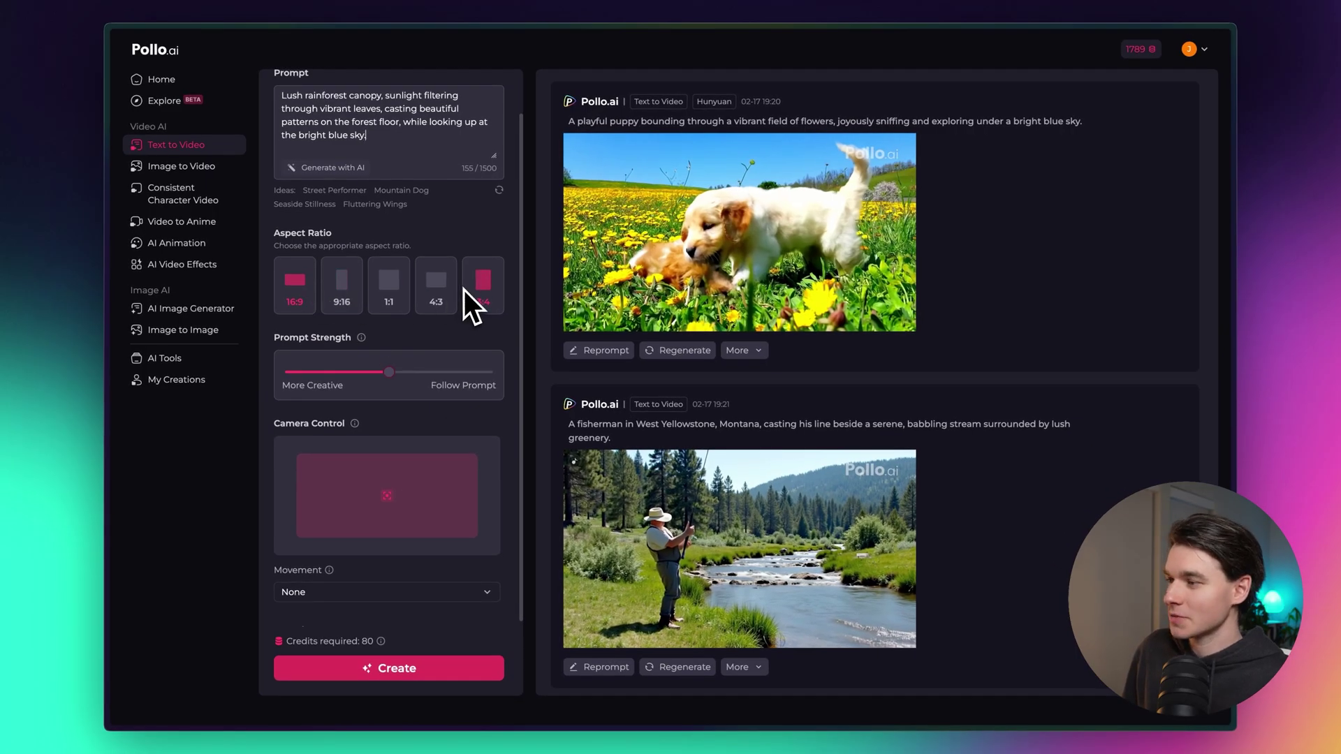
# - Lower the prompt strength to about 25% and keep camera movement set to None
pyautogui.moveTo(412, 371); pyautogui.dragTo(367, 384)
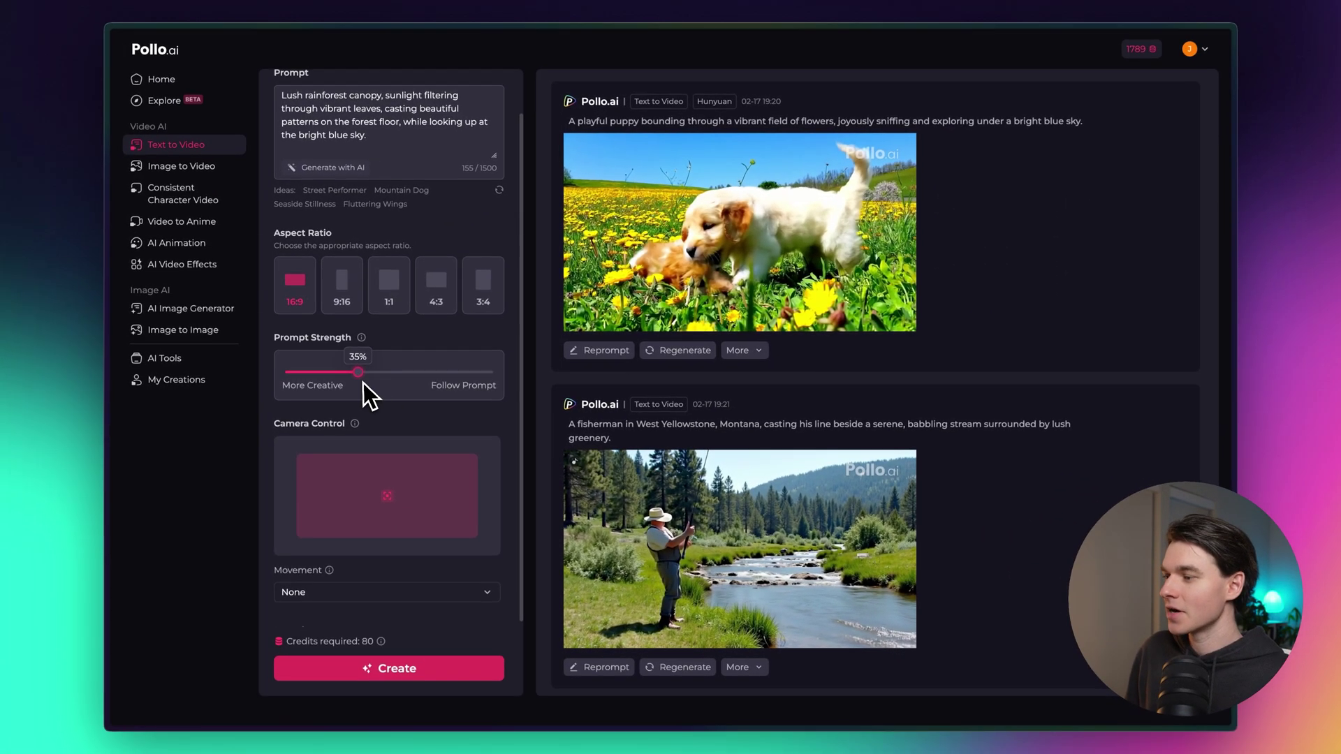
pyautogui.scroll(-2, 391, 409)
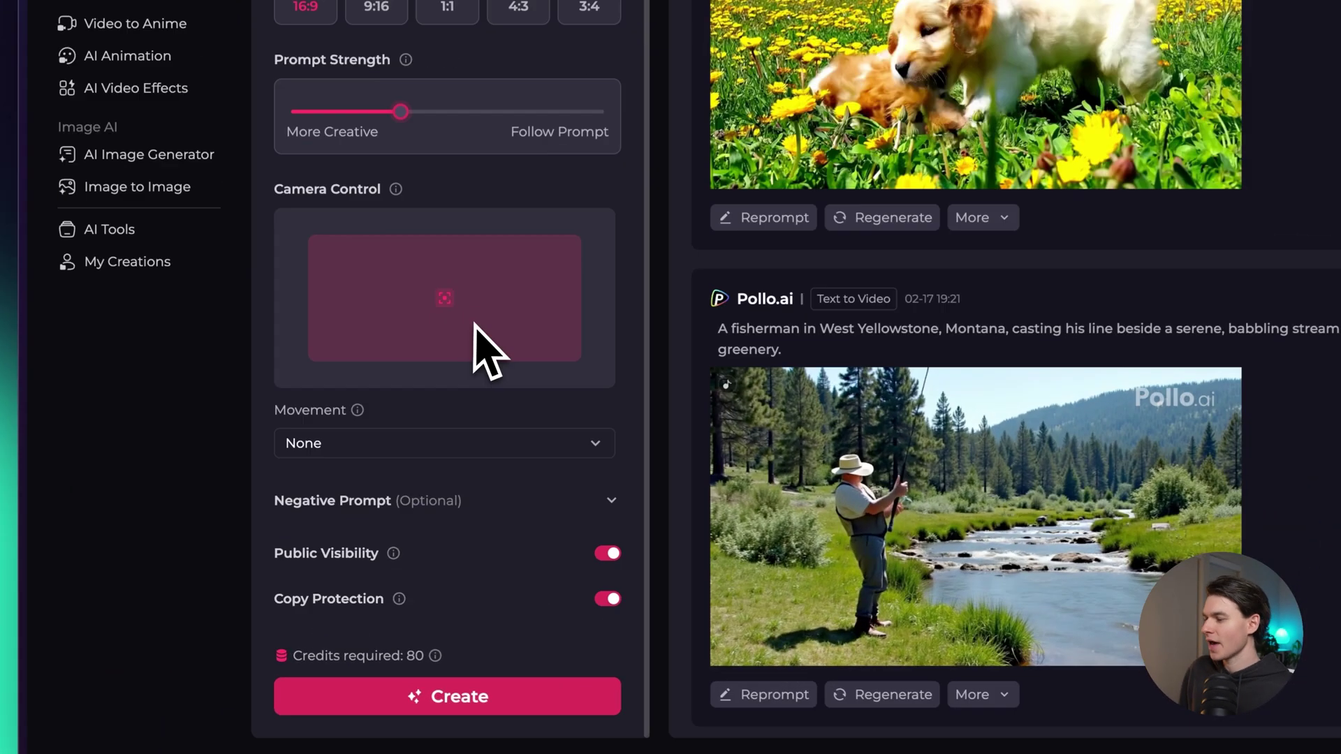
pyautogui.click(416, 506)
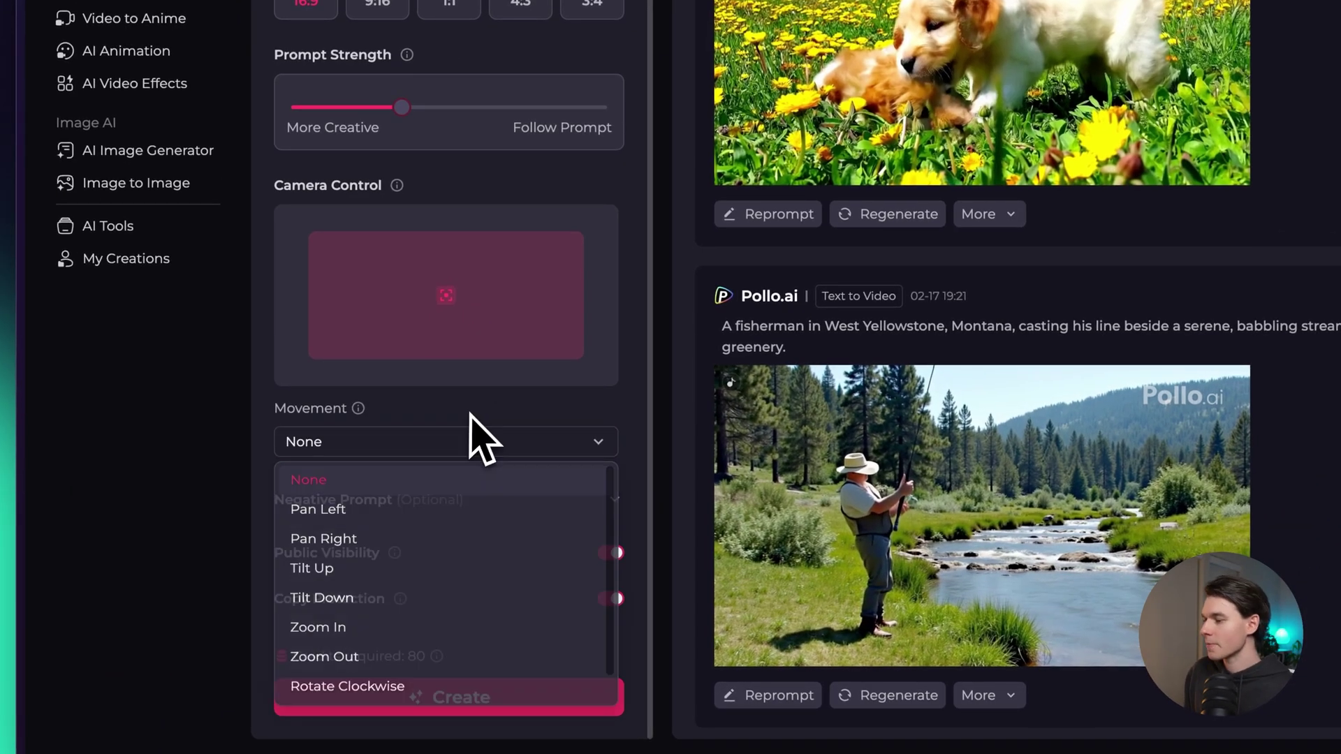
pyautogui.click(469, 440)
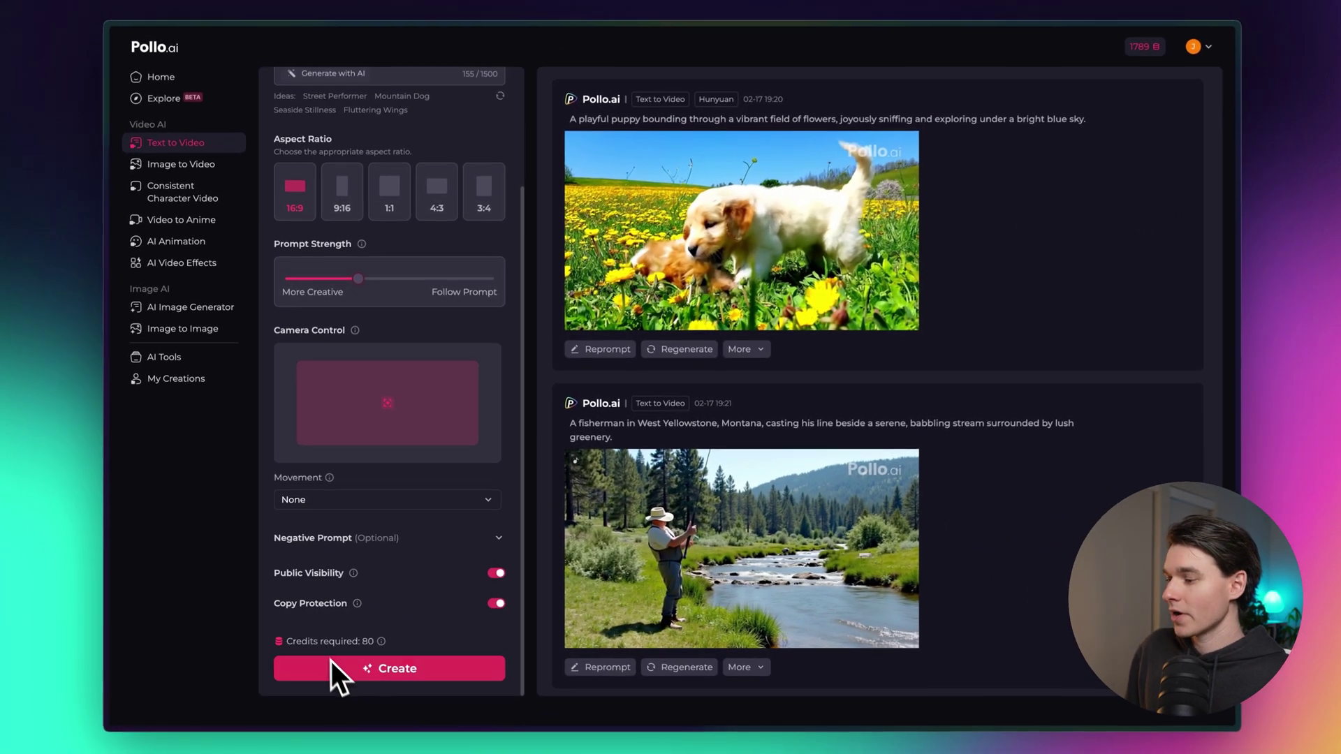
pyautogui.moveTo(431, 667)
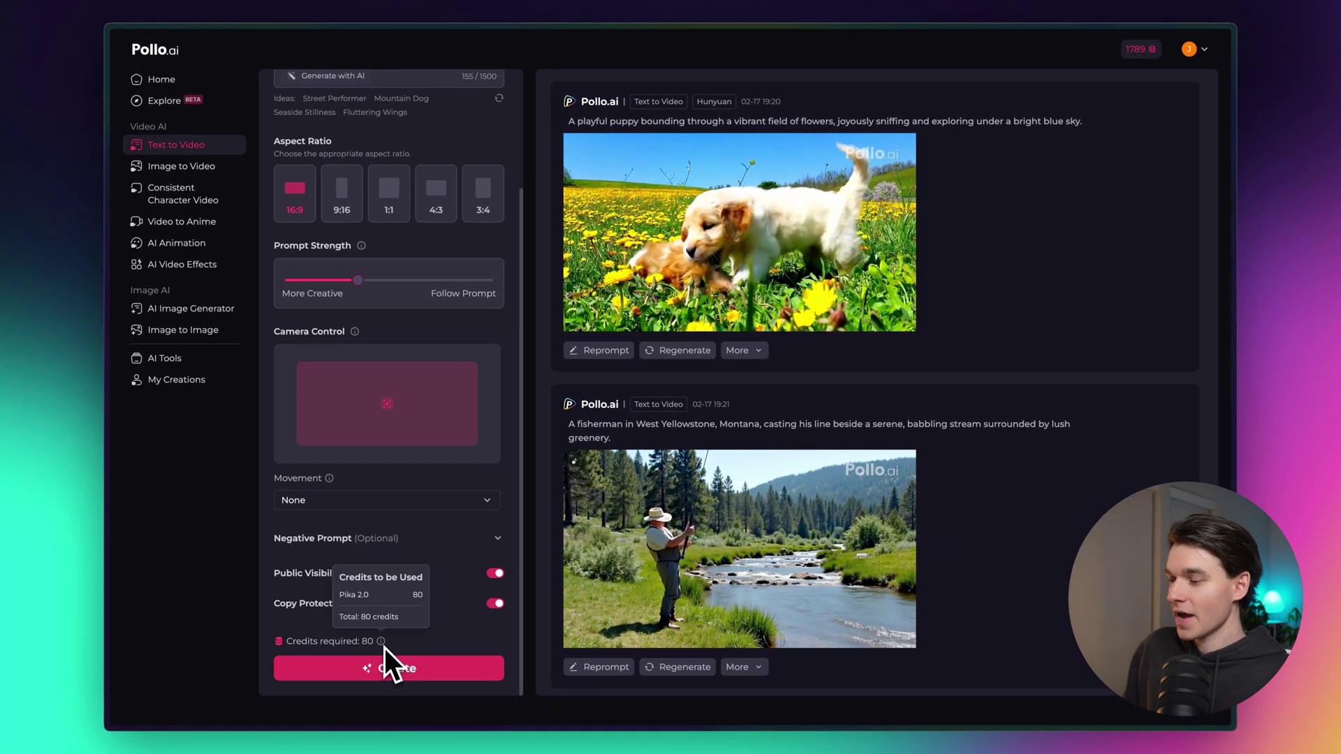
# - Generate the rainforest canopy clip with Pika 2.0, then pause it during playback
pyautogui.click(462, 670)
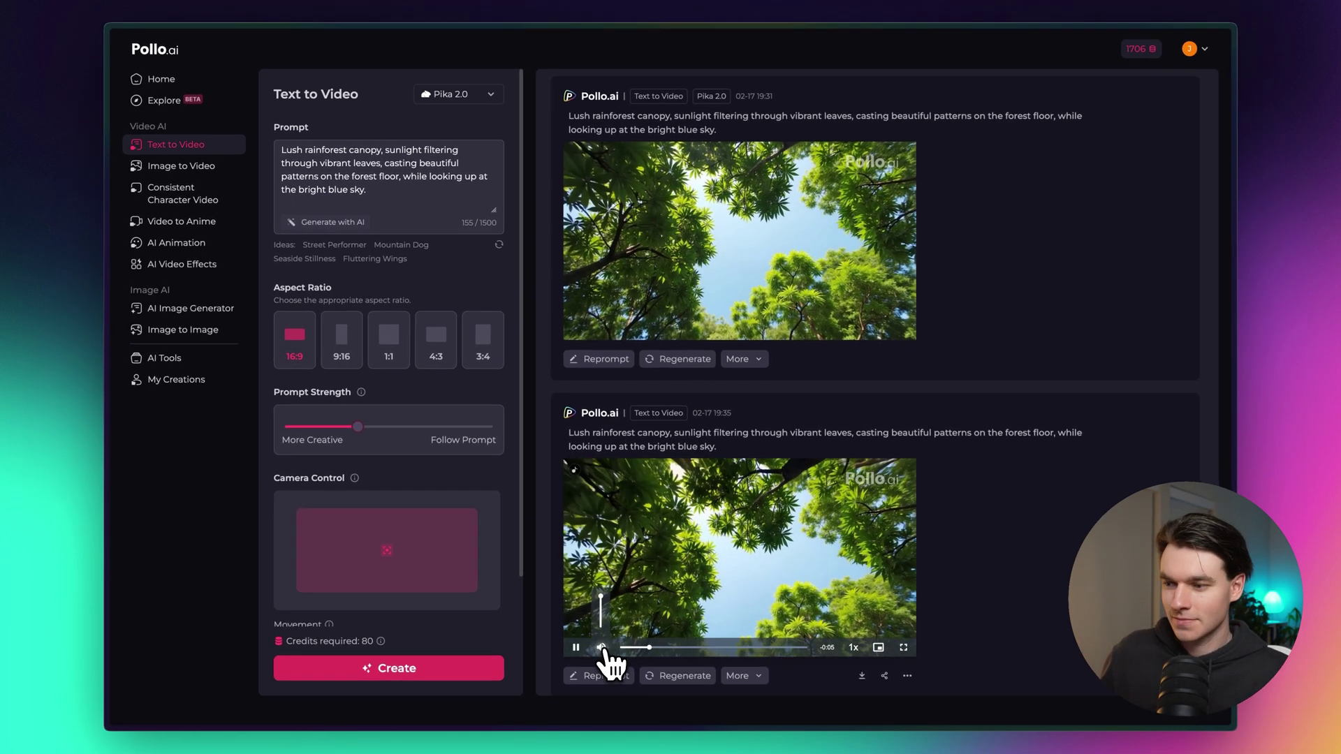
pyautogui.moveTo(601, 647)
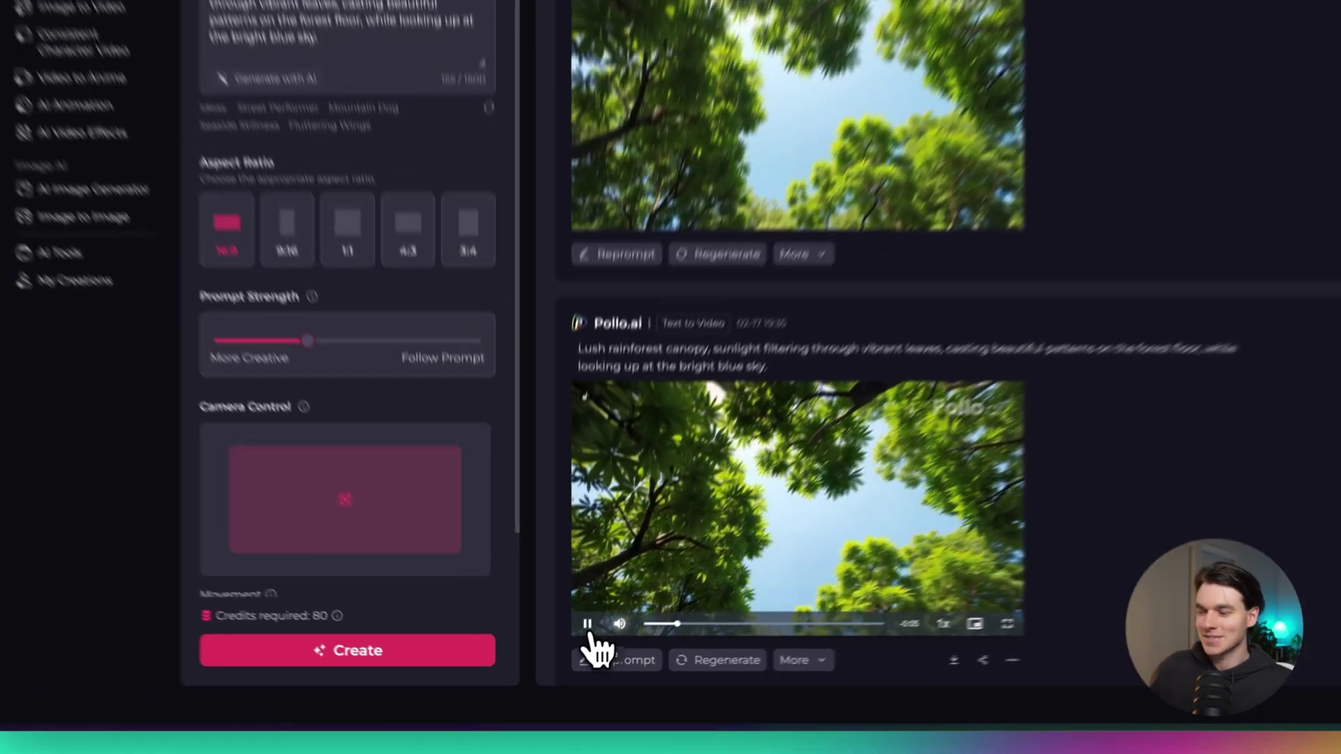
pyautogui.click(588, 627)
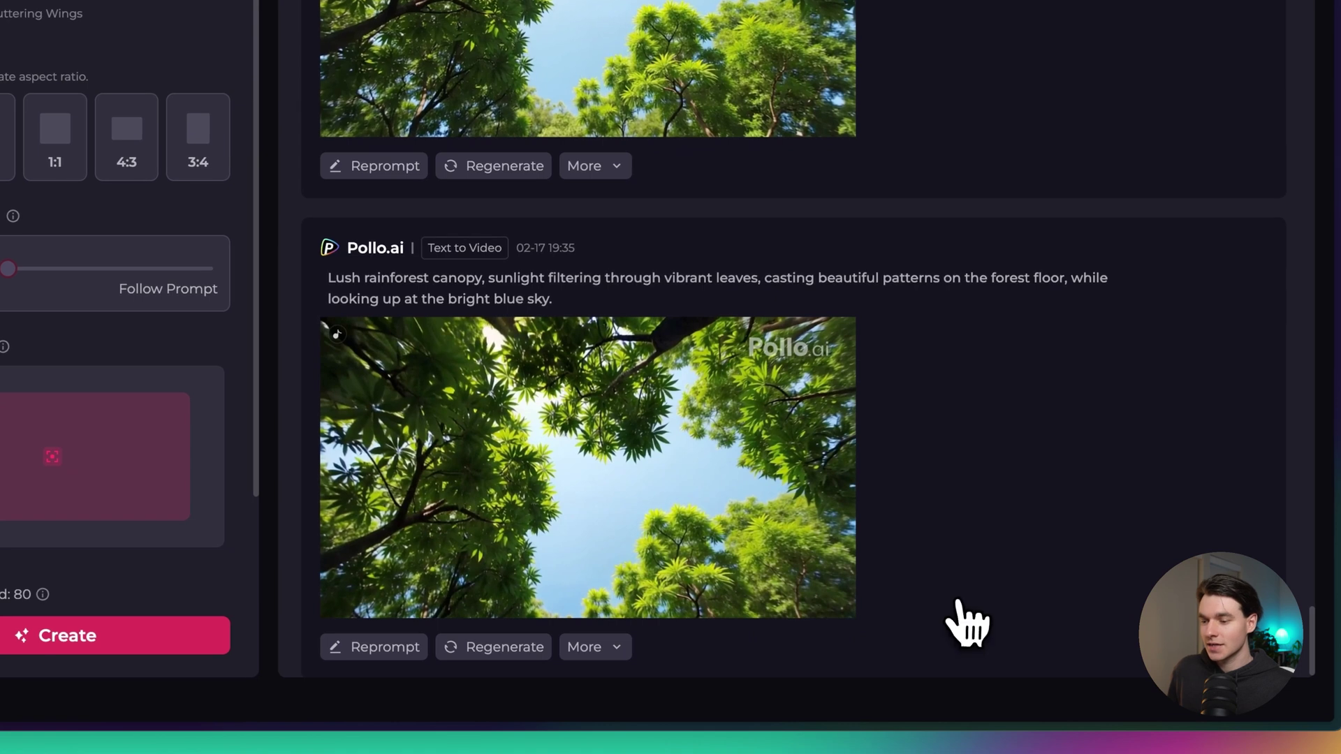
# - Review the rainforest clip's download and More menu options, then play the second rainforest clip
pyautogui.moveTo(784, 643)
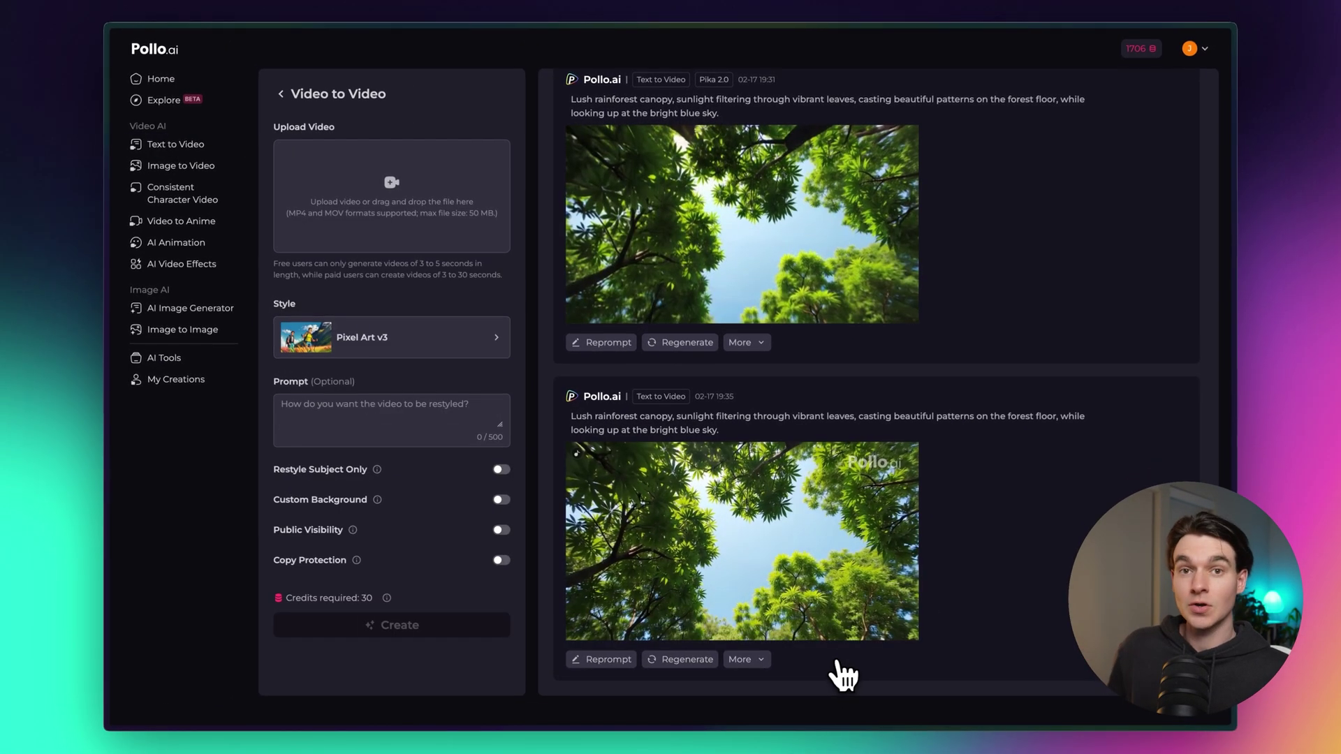
pyautogui.moveTo(769, 672)
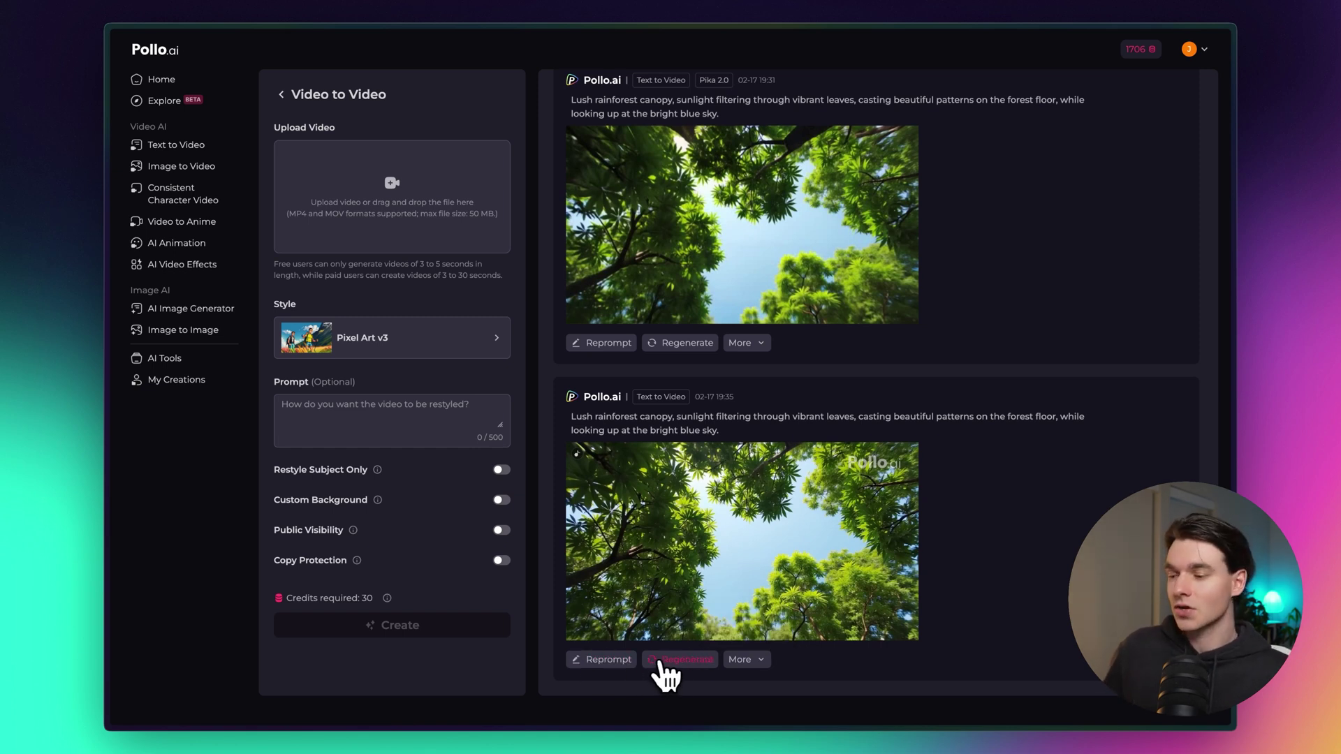
pyautogui.click(688, 592)
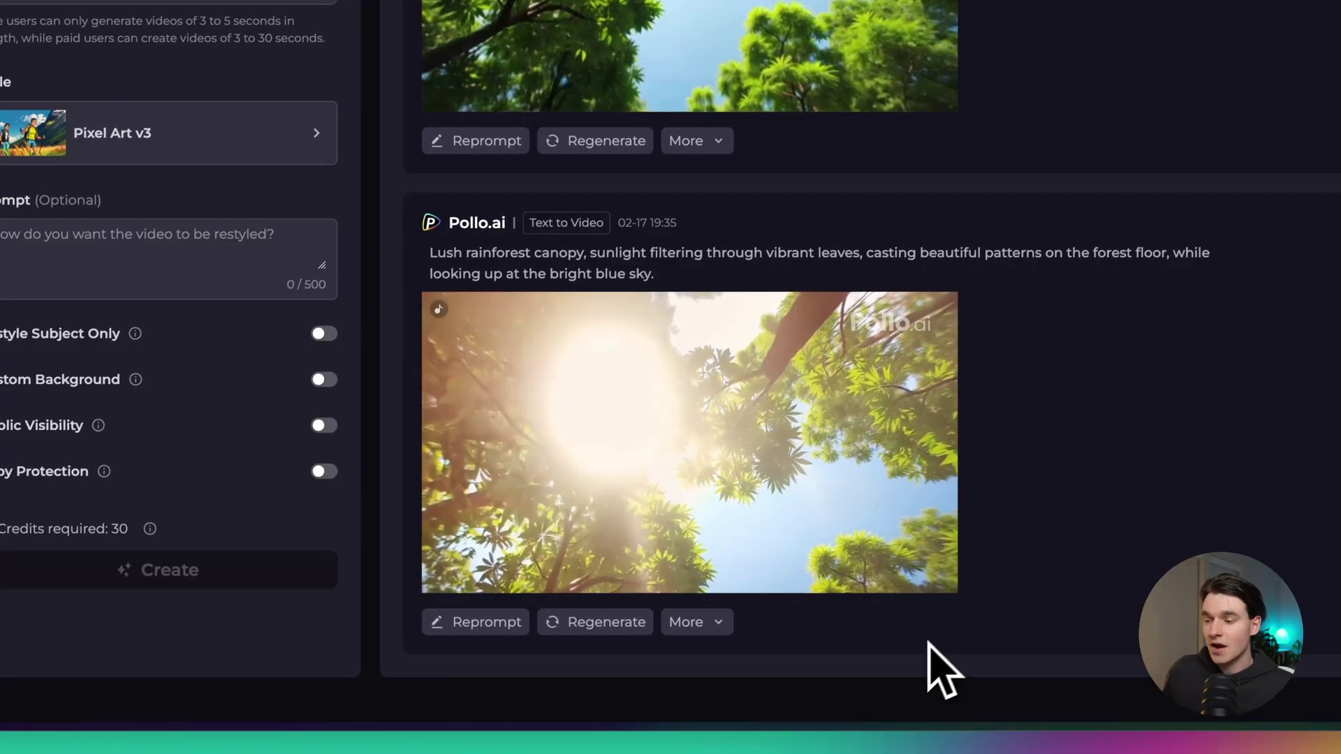
pyautogui.moveTo(944, 623)
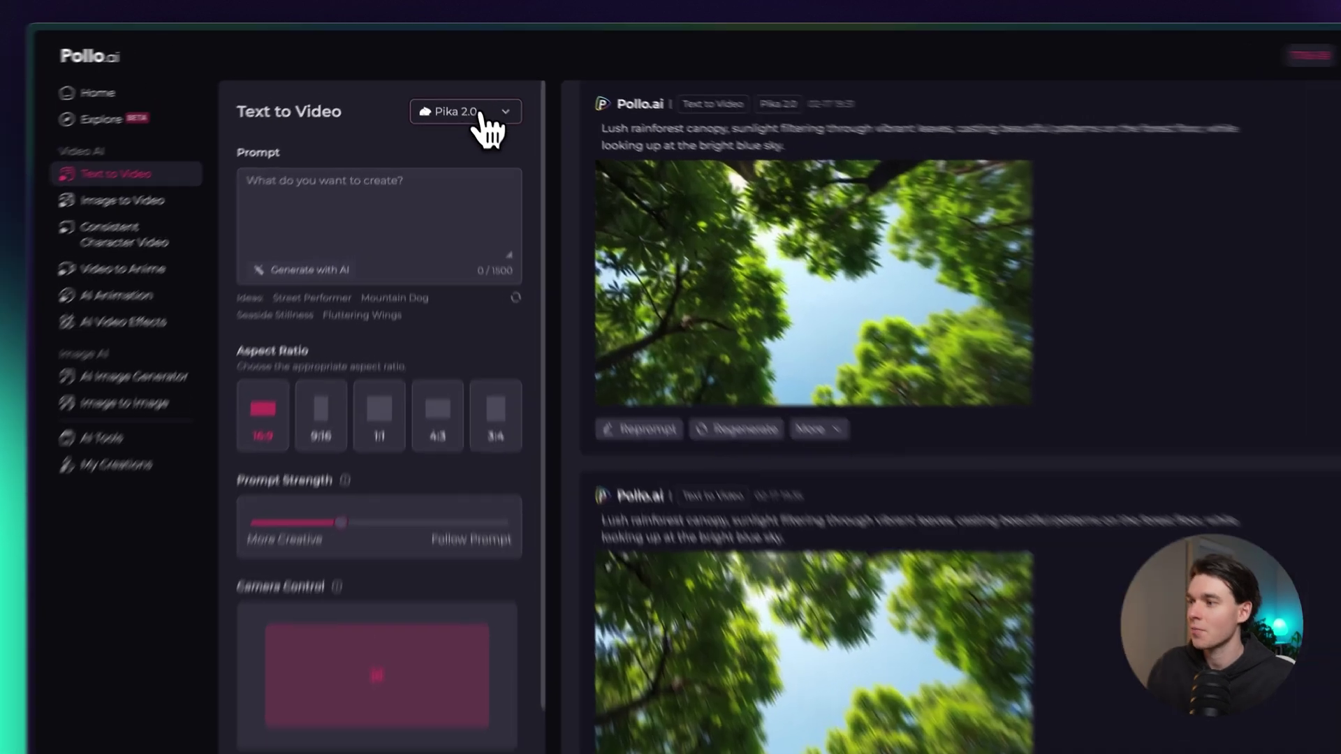
# - Browse the video models in the Pika 2.0 dropdown, comparing Kling 1.6, Vidu 1.5 and Hailuo AI
pyautogui.click(489, 94)
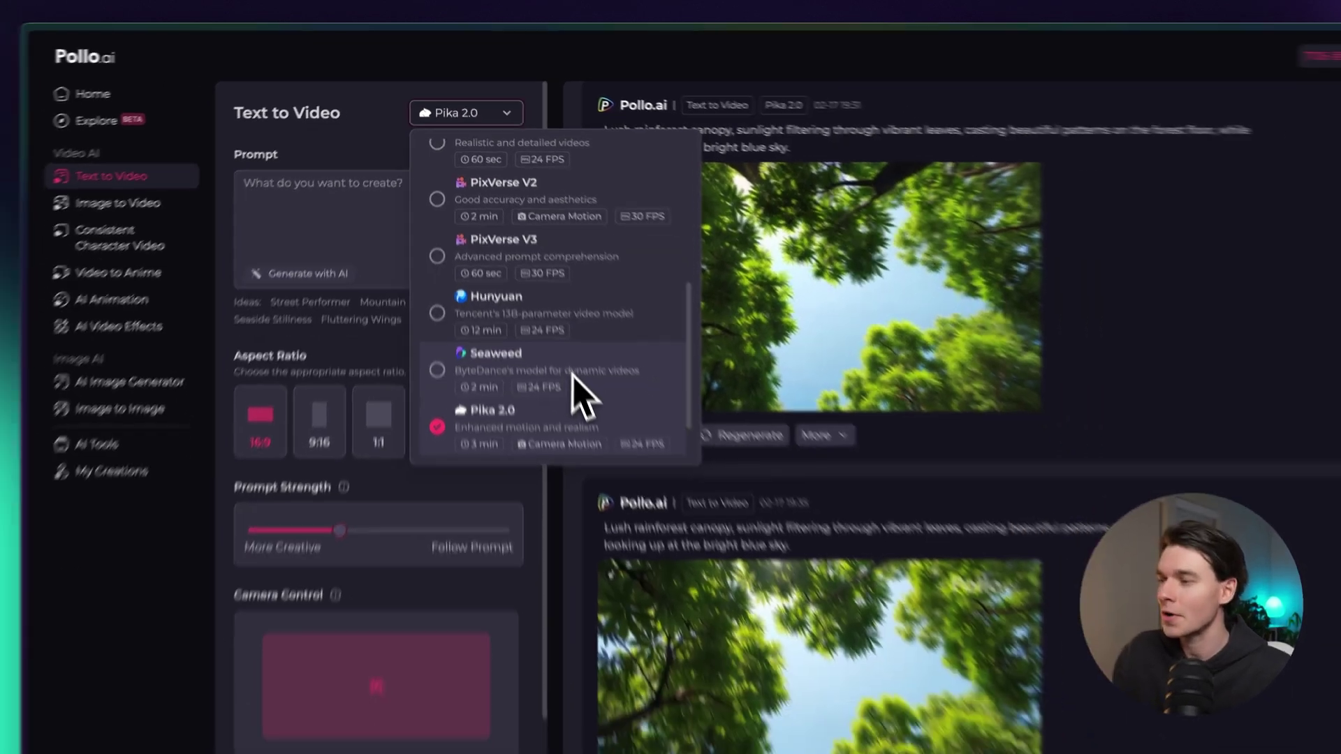
pyautogui.scroll(10, 594, 454)
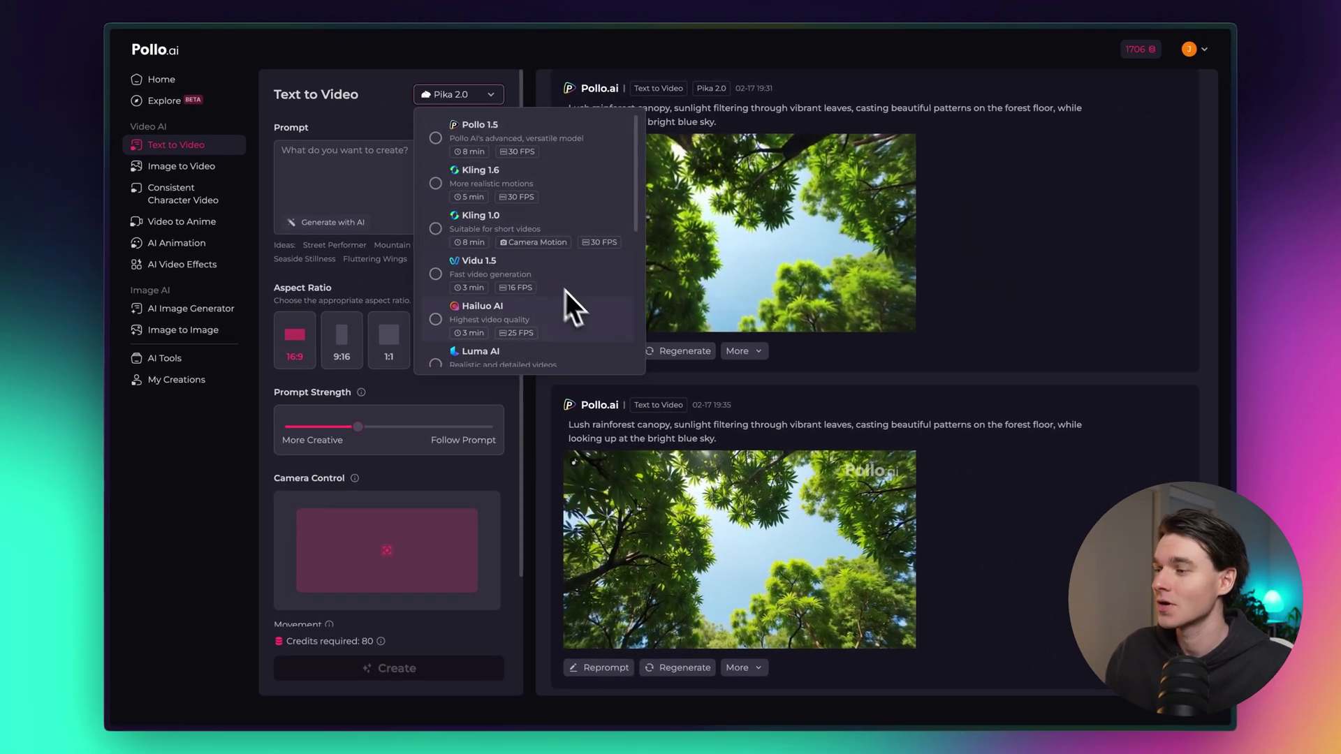
pyautogui.scroll(-1, 576, 300)
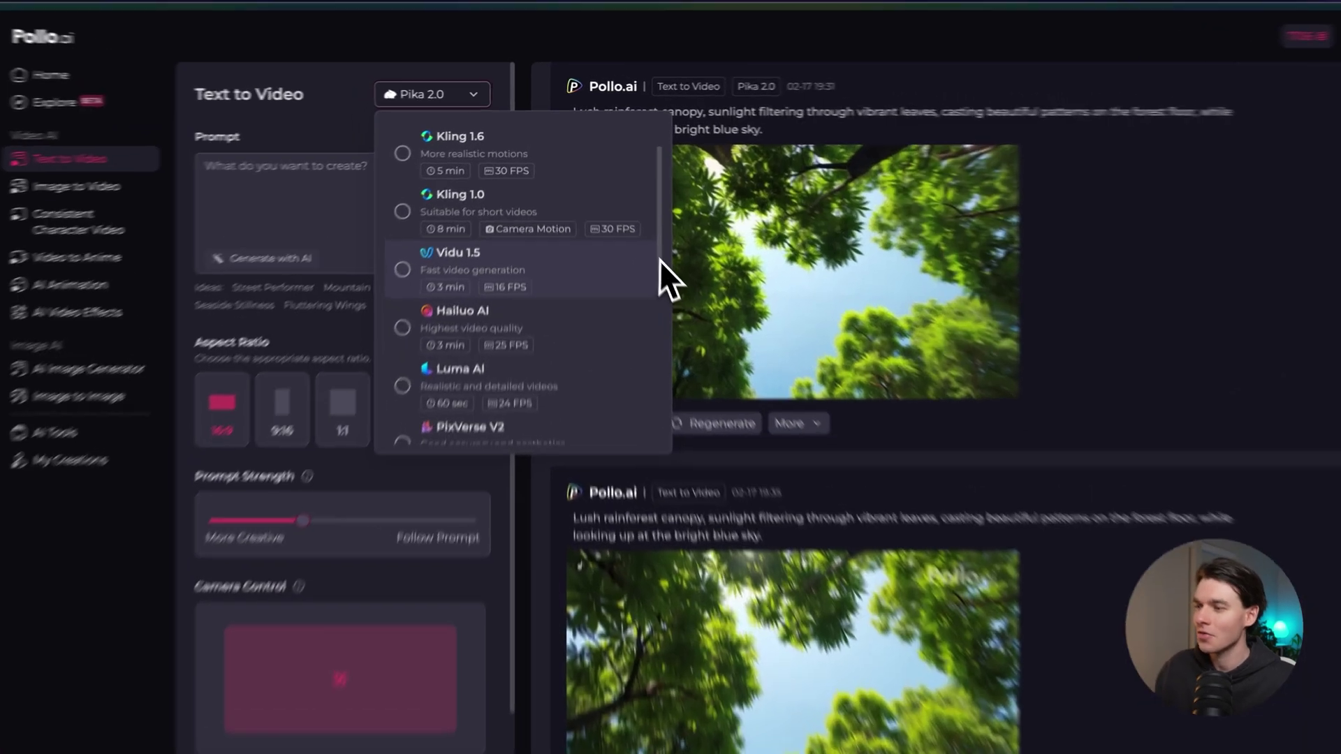
pyautogui.scroll(1, 627, 176)
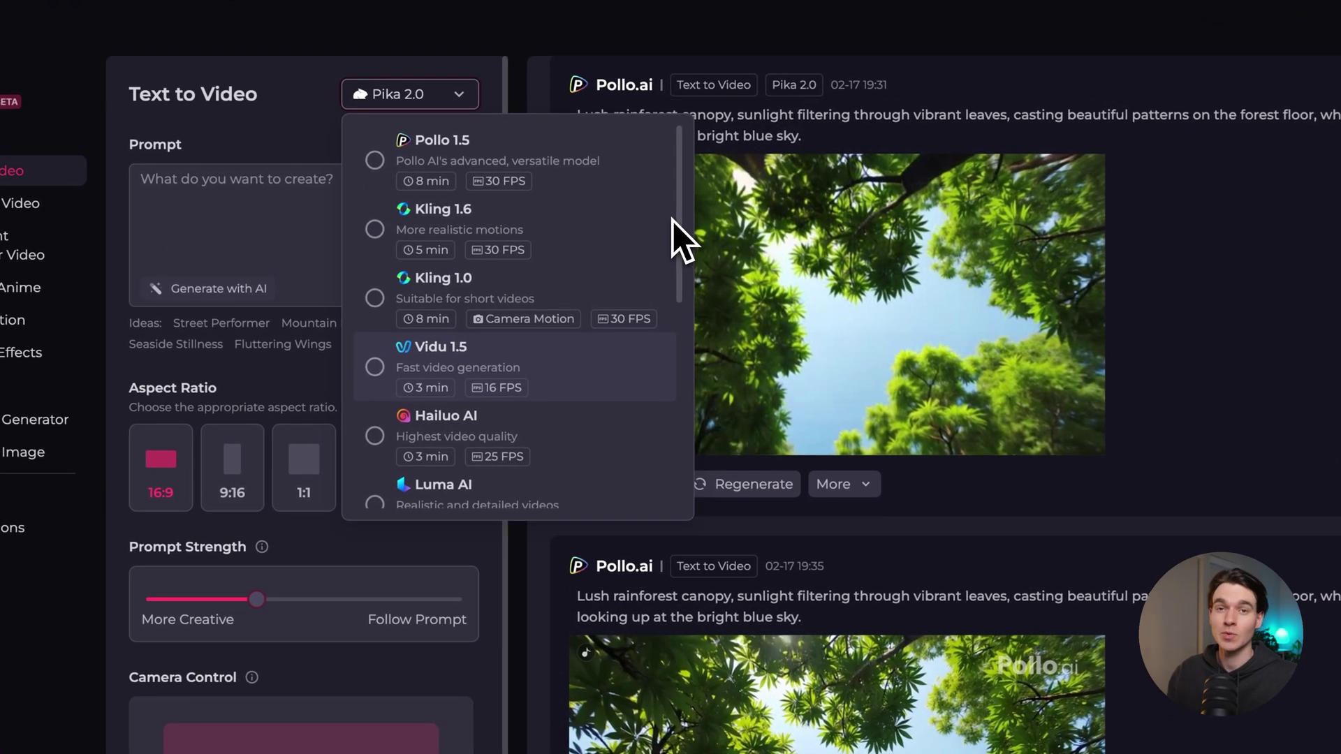
pyautogui.scroll(-1, 670, 258)
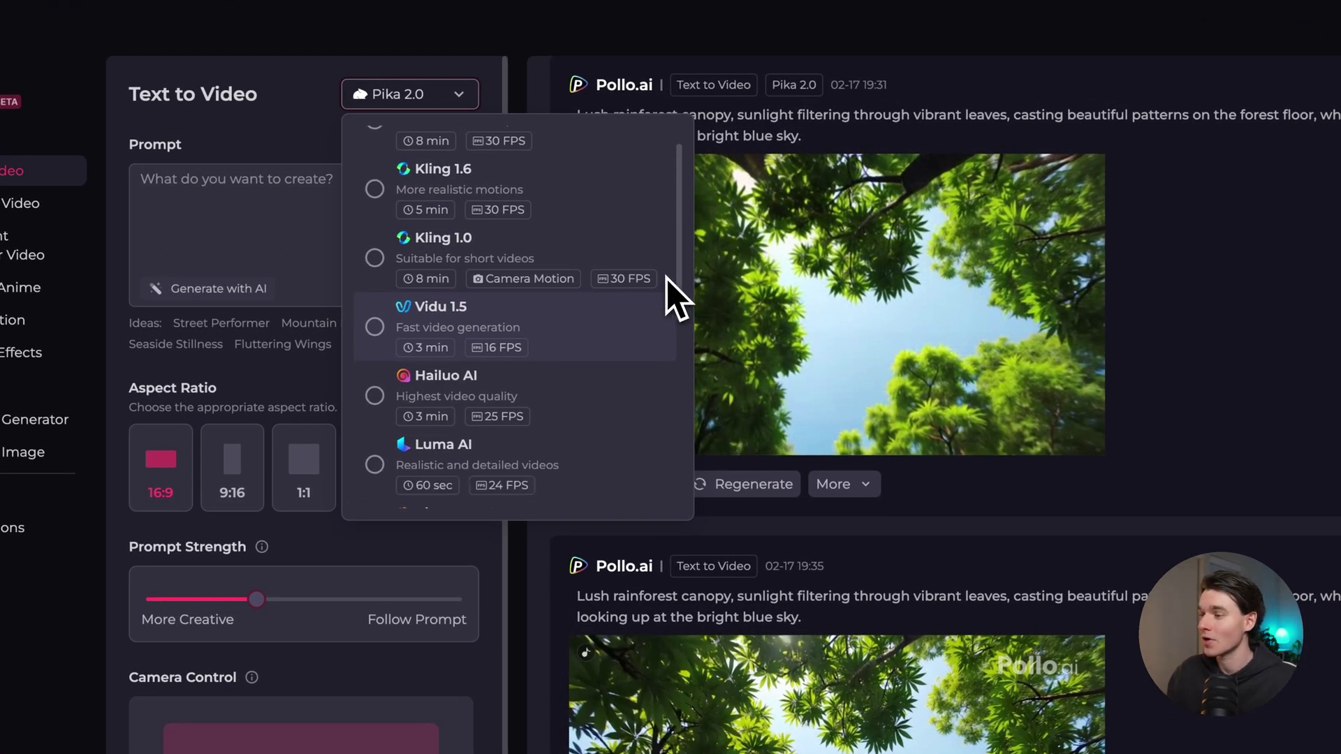